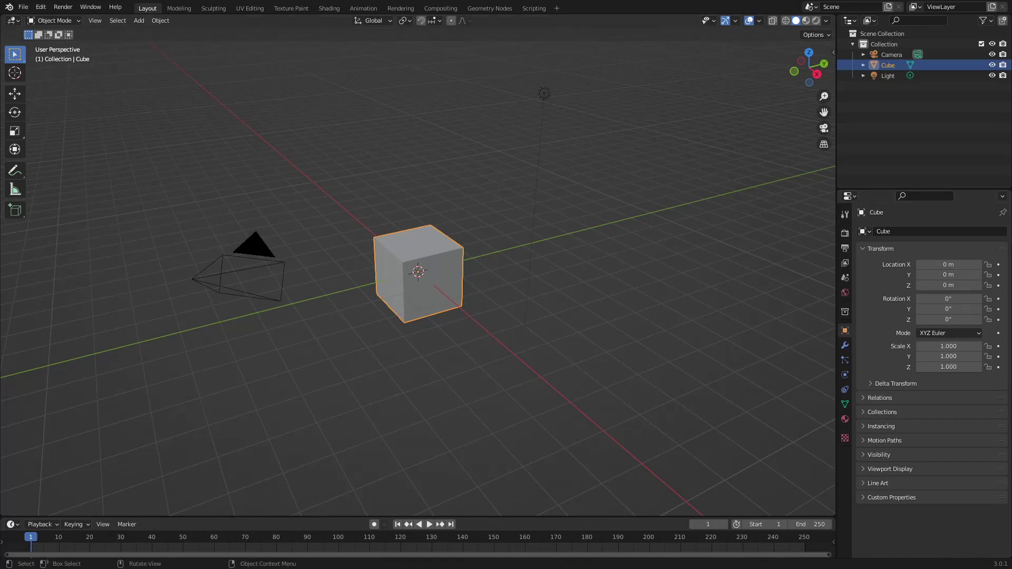
Step: Replace the default cube with an ico sphere and raise its subdivisions by one level
key("Delete")
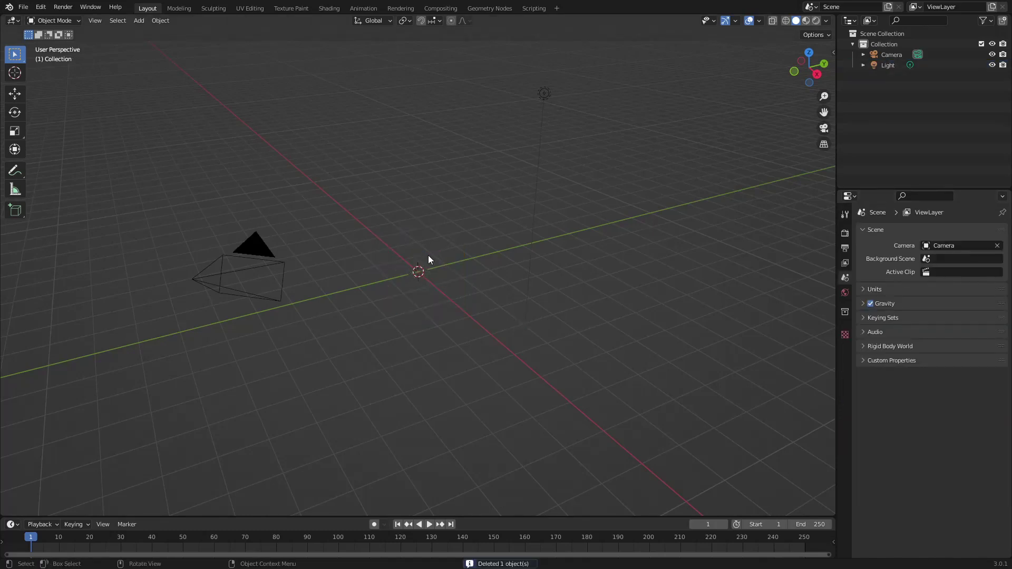
key("shift+a")
mouse_move(421, 251)
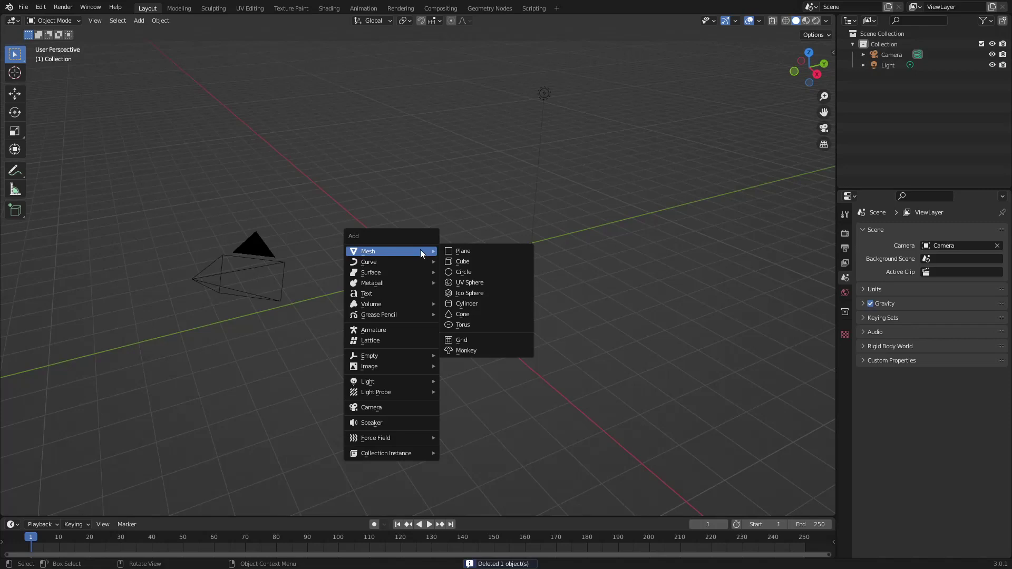
left_click(505, 293)
middle_click_drag(493, 330, 549, 321)
left_click(80, 507)
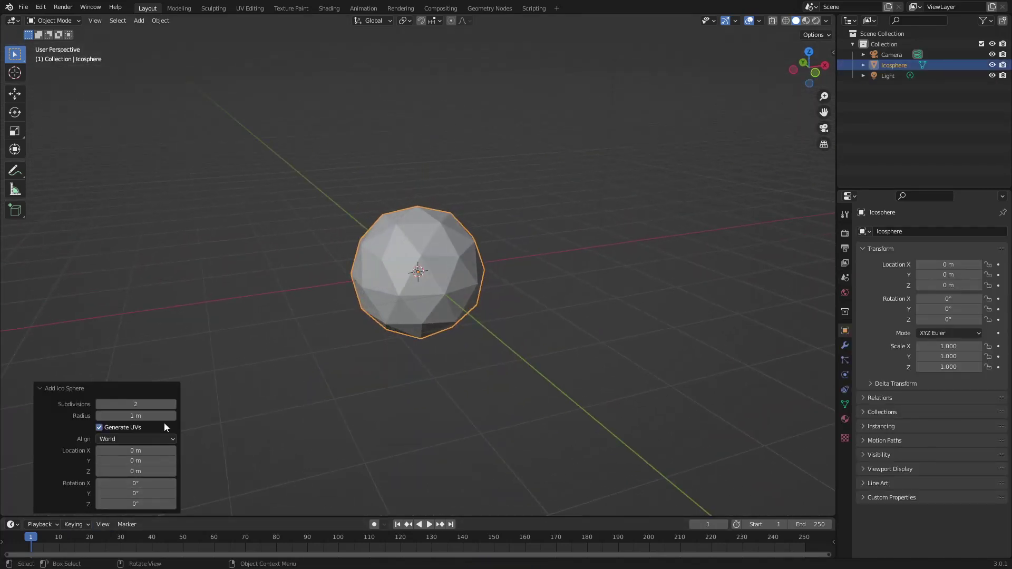
left_click(173, 404)
scroll(456, 274, "up", 3)
middle_click_drag(453, 273, 685, 380)
left_click(449, 273)
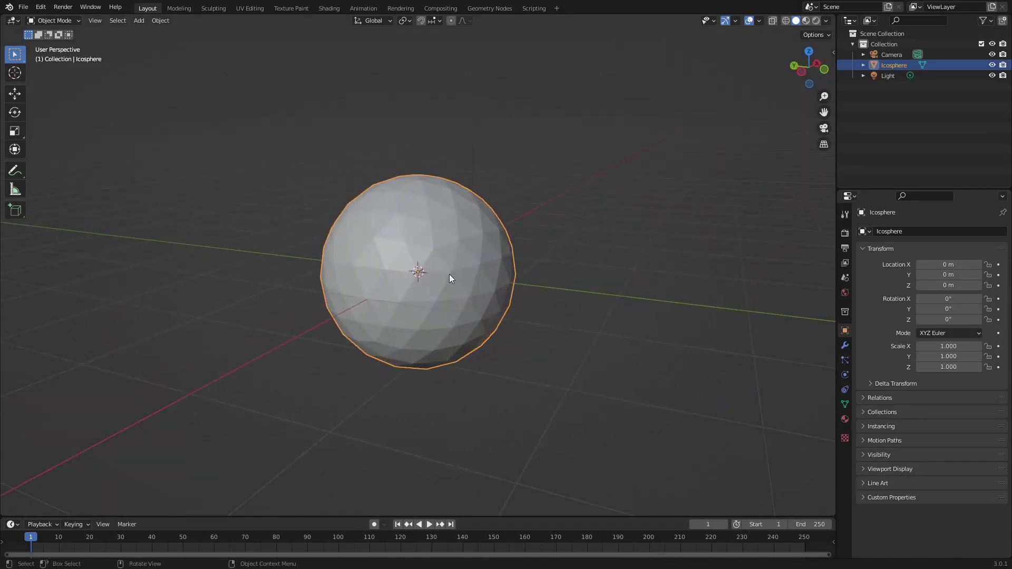
middle_click_drag(449, 274, 564, 335)
Step: Apply Shade Smooth to the ico sphere
left_click(845, 419)
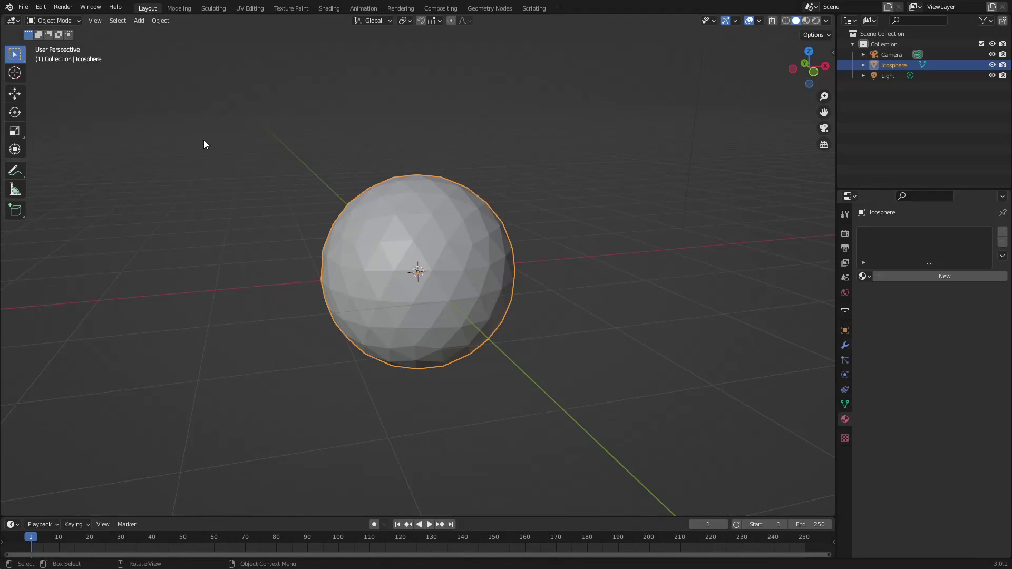
left_click(141, 21)
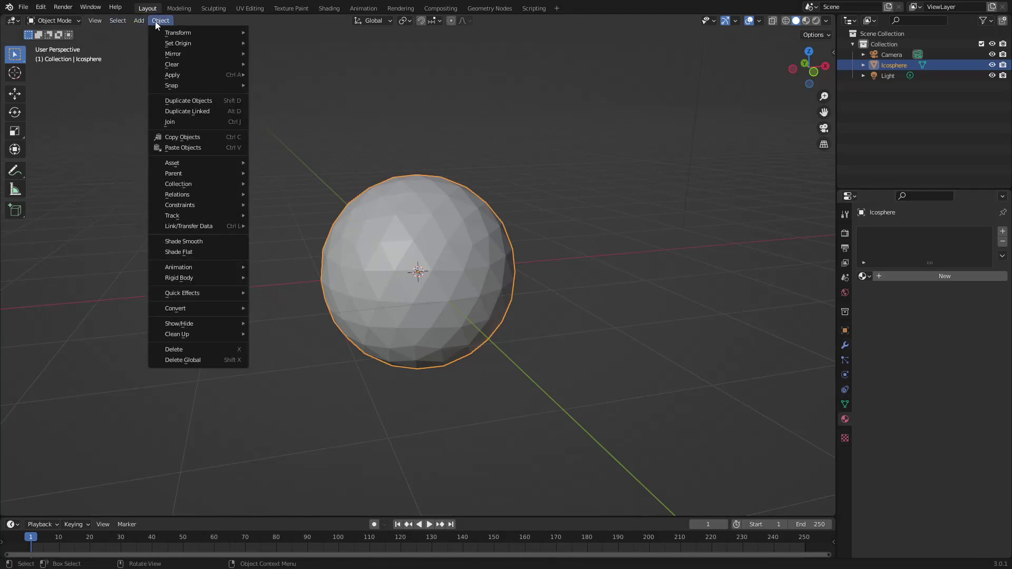
left_click(191, 242)
scroll(397, 271, "up", 1)
Step: Add a Subdivision Surface modifier to the sphere with the viewport level set to 2
left_click(846, 346)
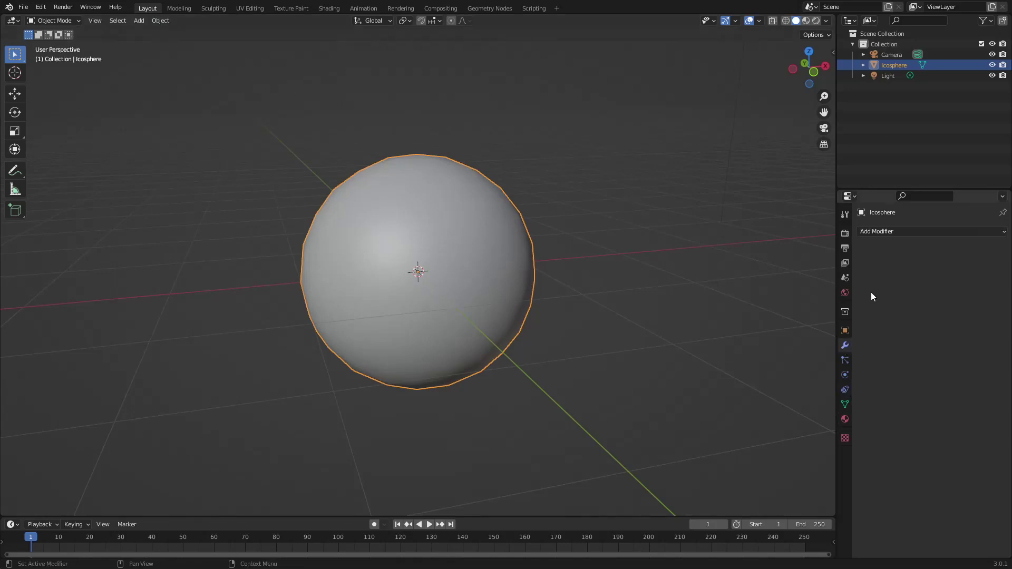
left_click(899, 232)
left_click(815, 427)
left_click(990, 278)
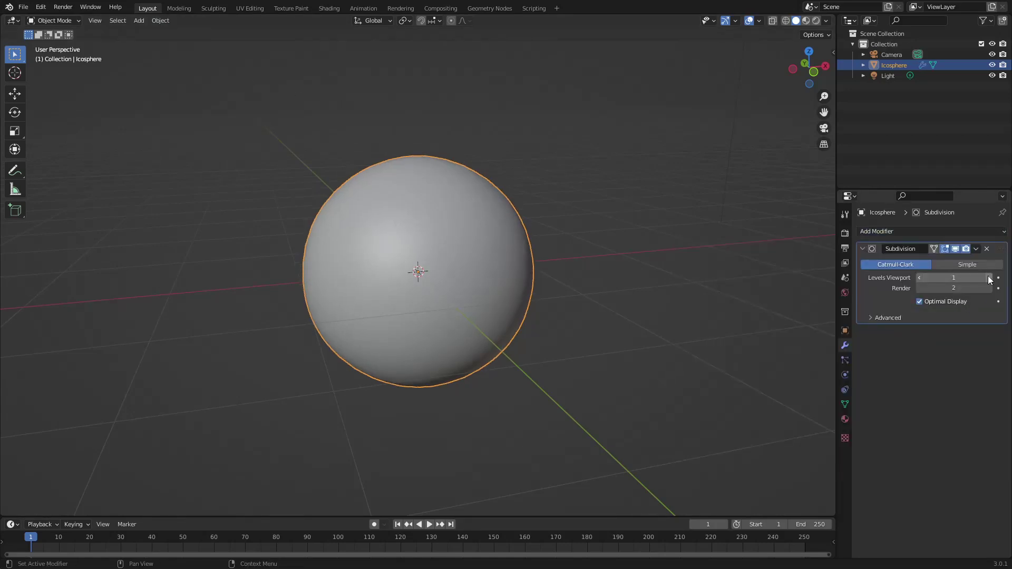
scroll(413, 246, "up", 5)
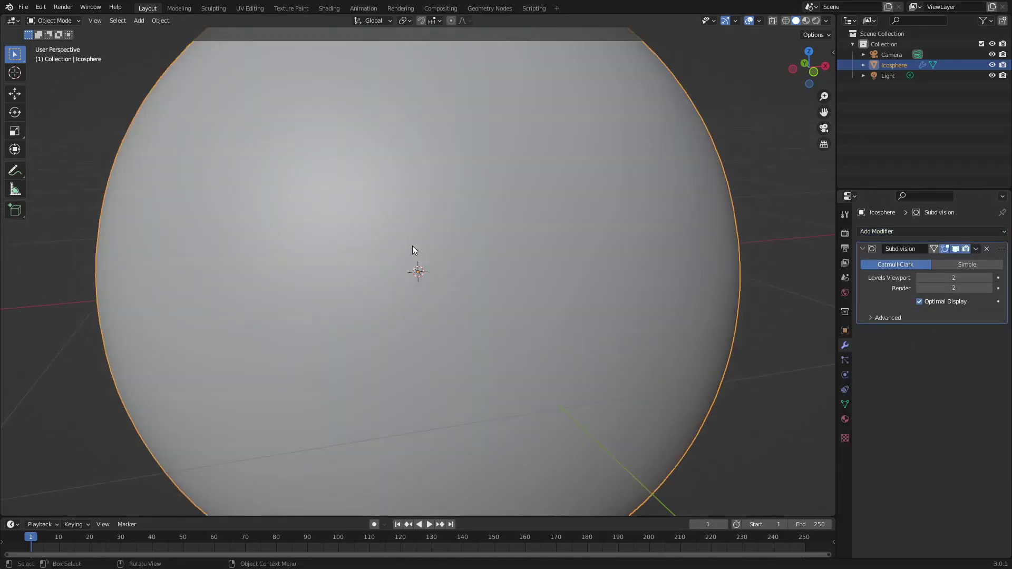
scroll(412, 246, "down", 5)
middle_click_drag(430, 248, 445, 275)
Step: Split the 3D viewport in two, turn one half into a Shader Editor, and hide the tool shelf and sidebar
left_click_drag(3, 17, 426, 158)
scroll(673, 276, "up", 3)
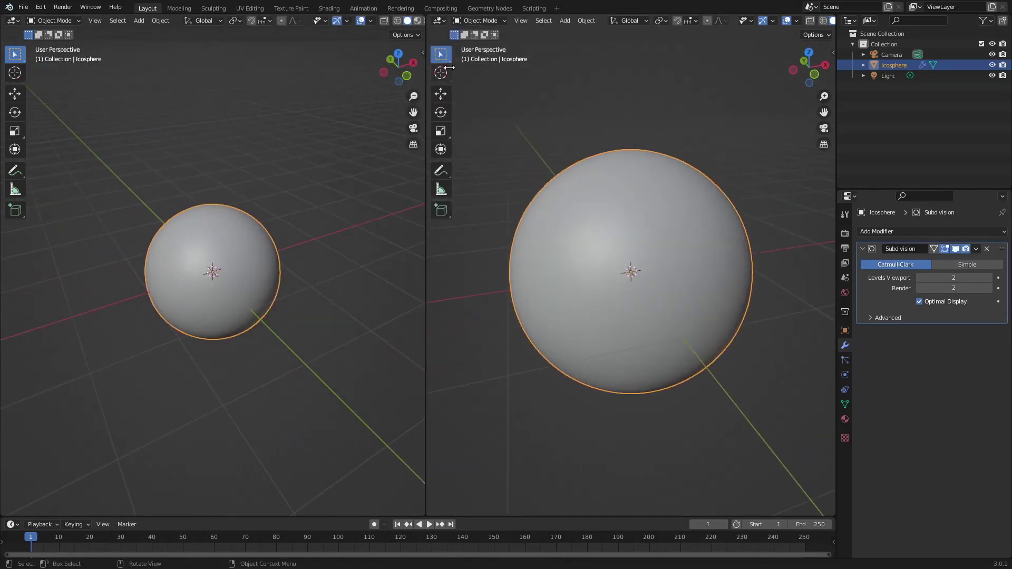
key("t")
left_click(13, 20)
left_click(58, 120)
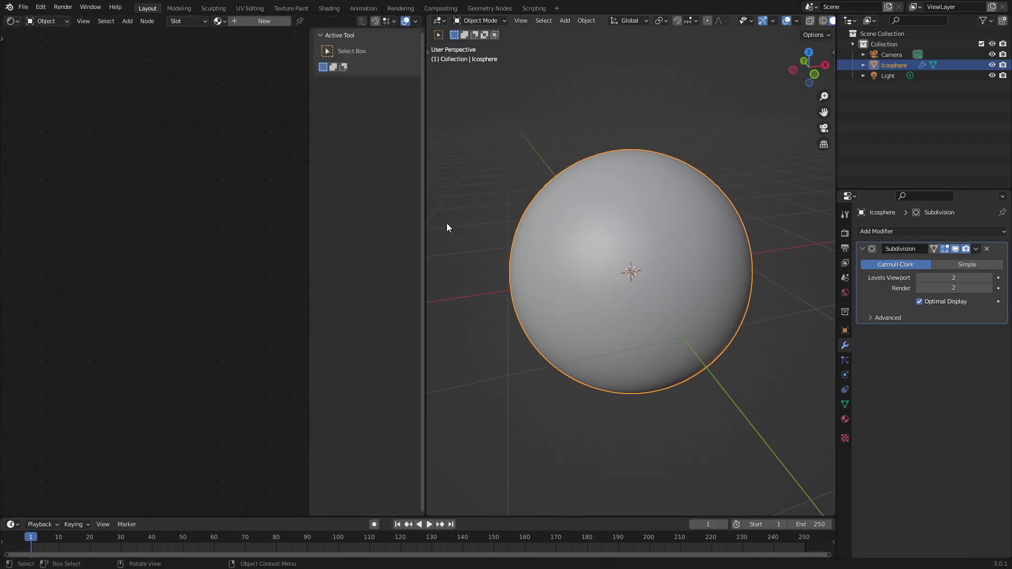
key("n")
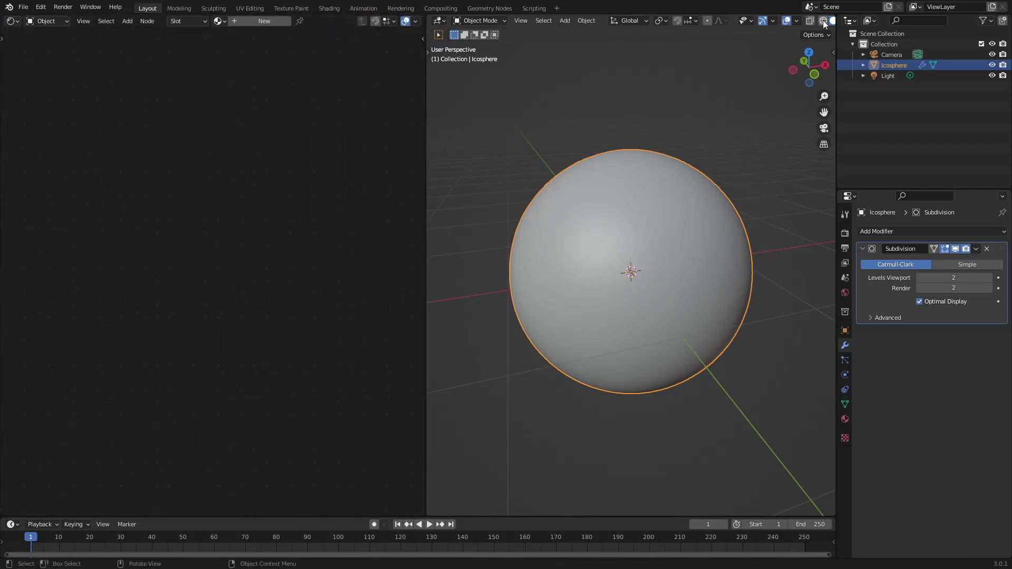
scroll(825, 20, "down", 2)
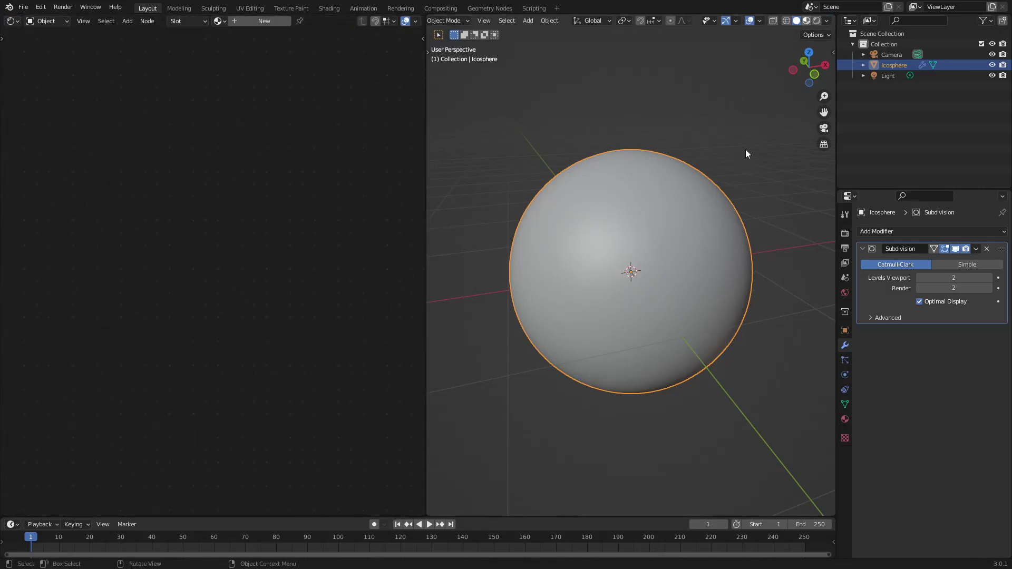
Step: Switch the 3D viewport to Material Preview shading and hide its overlays
key("z")
mouse_move(702, 192)
middle_mouse_down()
mouse_move(622, 201)
mouse_move(721, 194)
mouse_move(632, 189)
middle_mouse_up()
left_click(845, 419)
left_click(749, 20)
Step: Set the world background color to black, with a value of 0
left_click(846, 293)
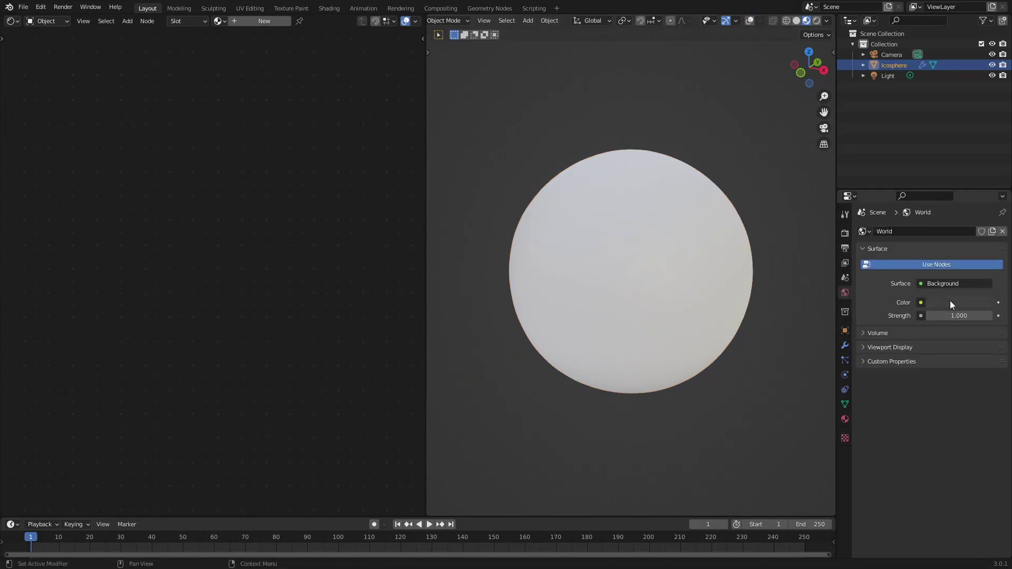
left_click(976, 302)
left_click_drag(982, 218, 984, 229)
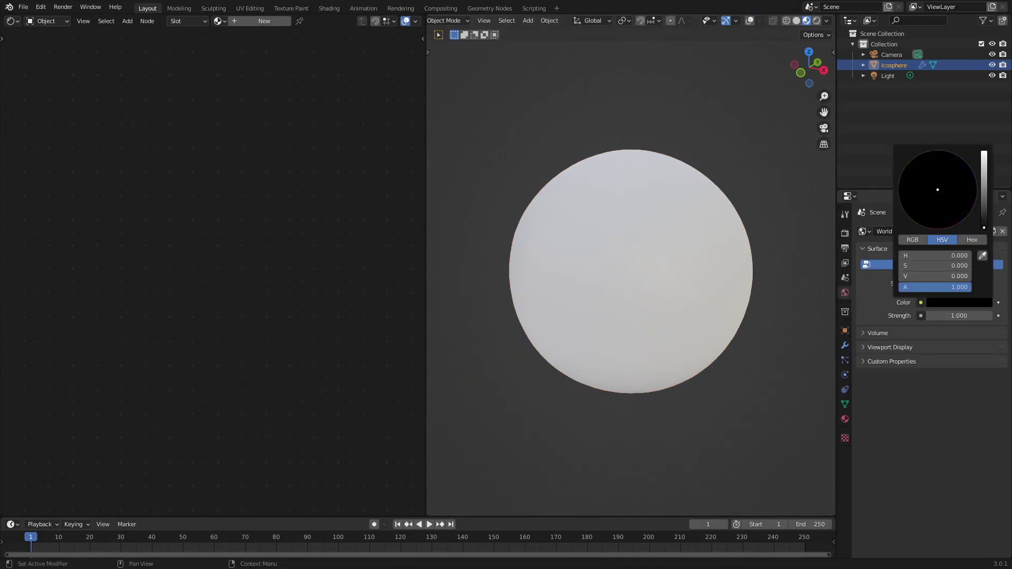
Step: Try the Scene World lighting option in the viewport shading, and switch it back off
left_click(827, 21)
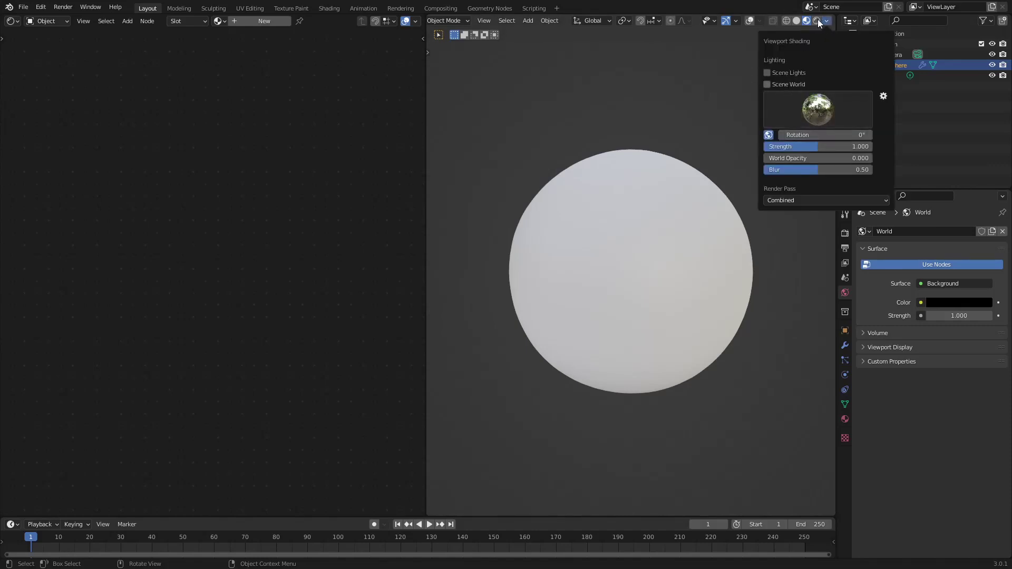
left_click(768, 85)
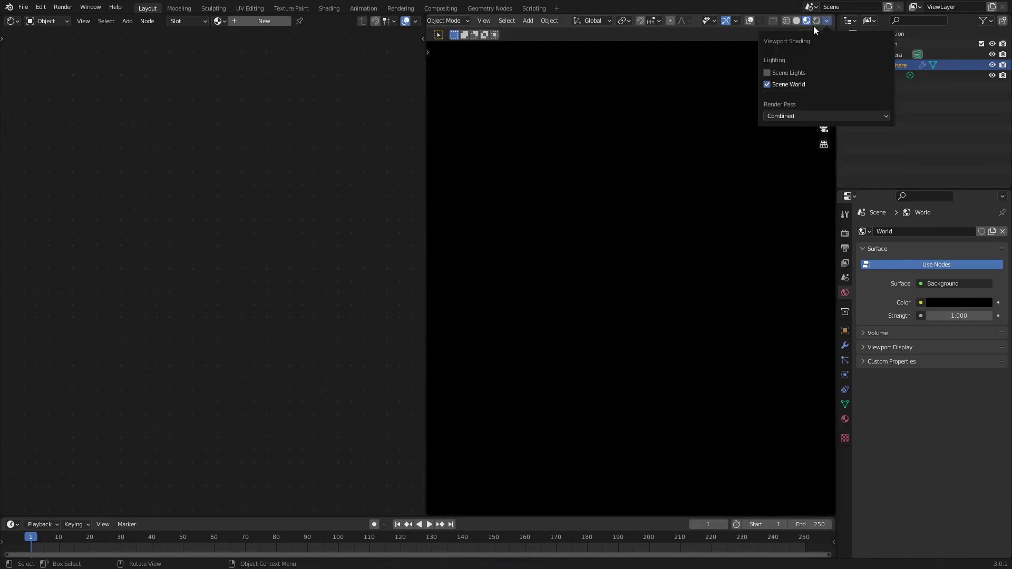
left_click(826, 21)
left_click(777, 84)
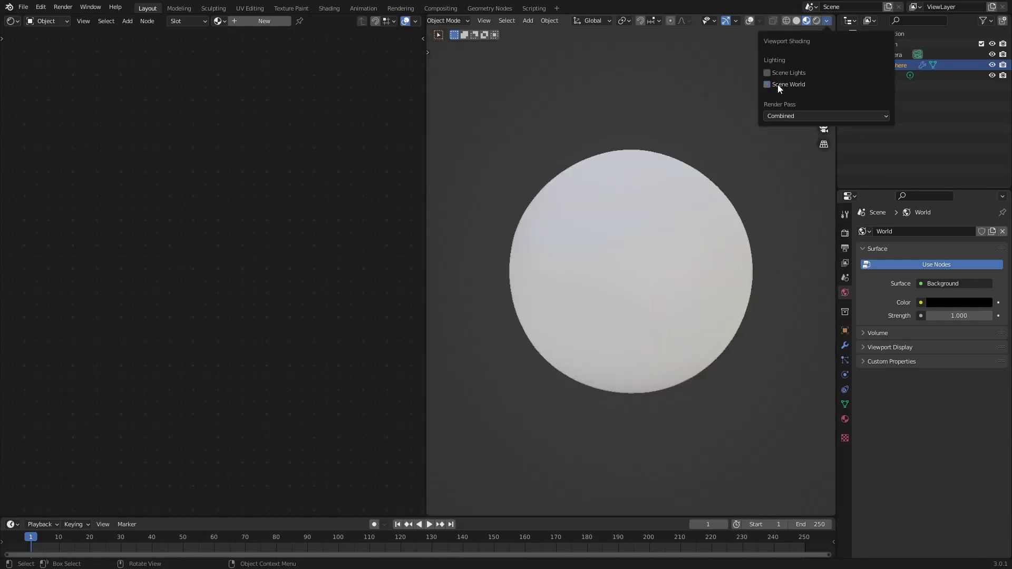
Step: Assign the existing material named Material to the sphere and widen the Shader Editor showing its nodes
left_click(845, 419)
left_click(864, 276)
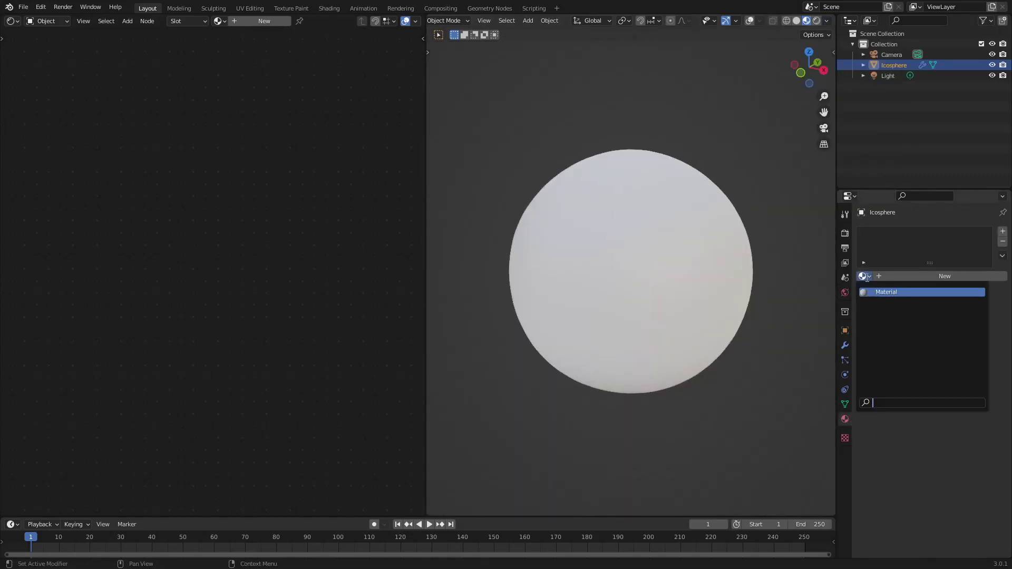
left_click(868, 293)
middle_click_drag(183, 255, 273, 208)
scroll(295, 253, "up", 4)
middle_click_drag(299, 257, 264, 262)
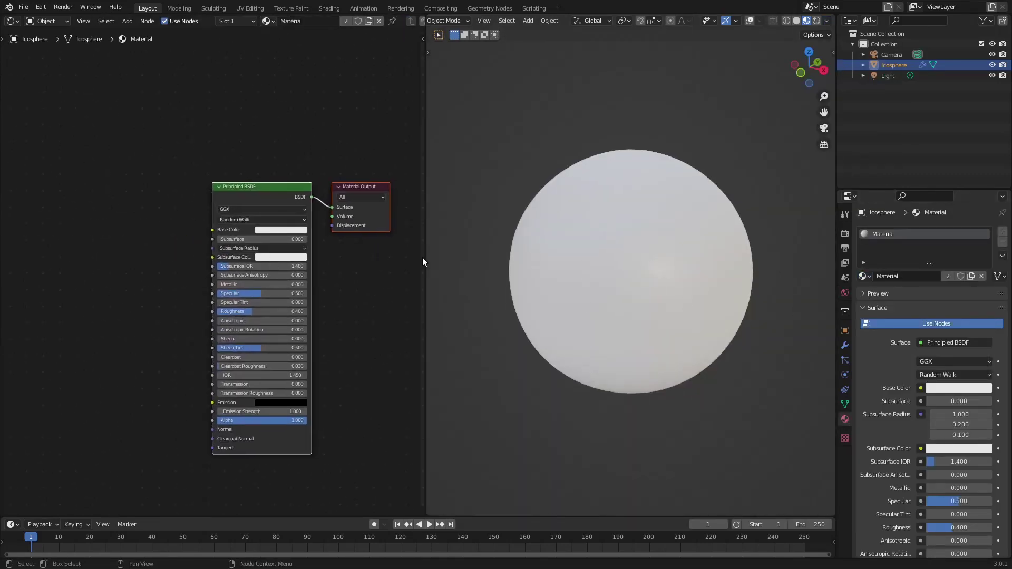
left_click(415, 283)
left_click_drag(429, 231, 447, 232)
Step: Add a Noise Texture node, connect its Color to the Principled BSDF's Base Color, and leave room between them
key("shift+a")
left_click(167, 235)
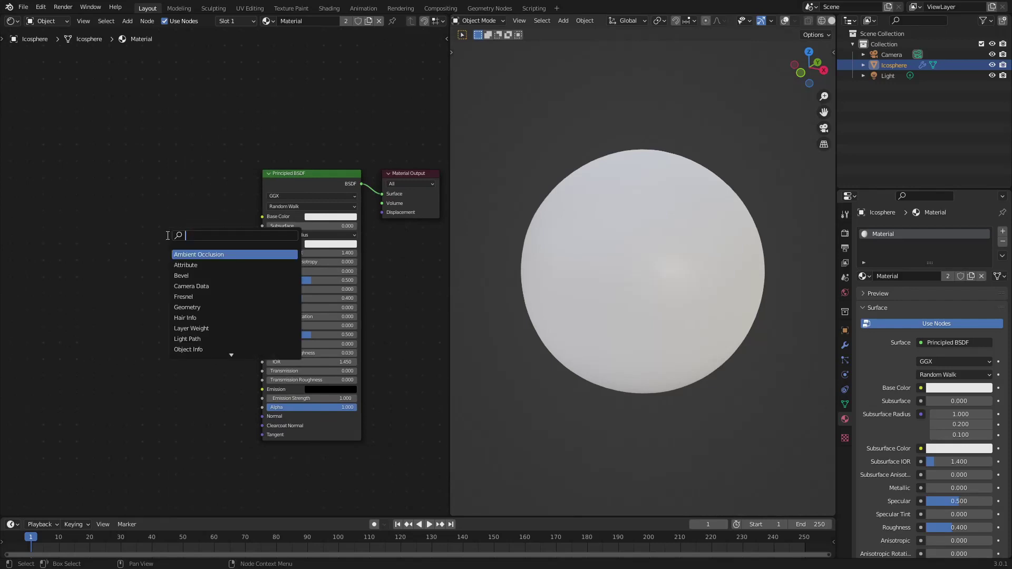
type("NO")
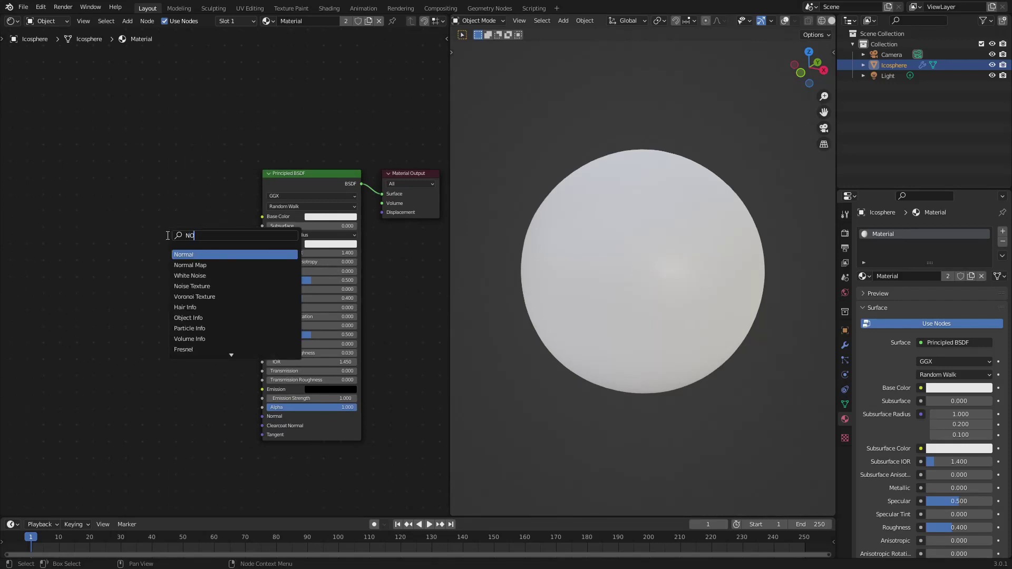
type("ise")
left_click(192, 265)
left_click(182, 204)
left_click_drag(184, 206, 263, 217)
left_click_drag(133, 189, 17, 180)
Step: Insert a ColorRamp node between the Noise Texture and the Principled BSDF's Base Color
key("shift+a")
type("colo")
left_click(145, 229)
left_click(132, 214)
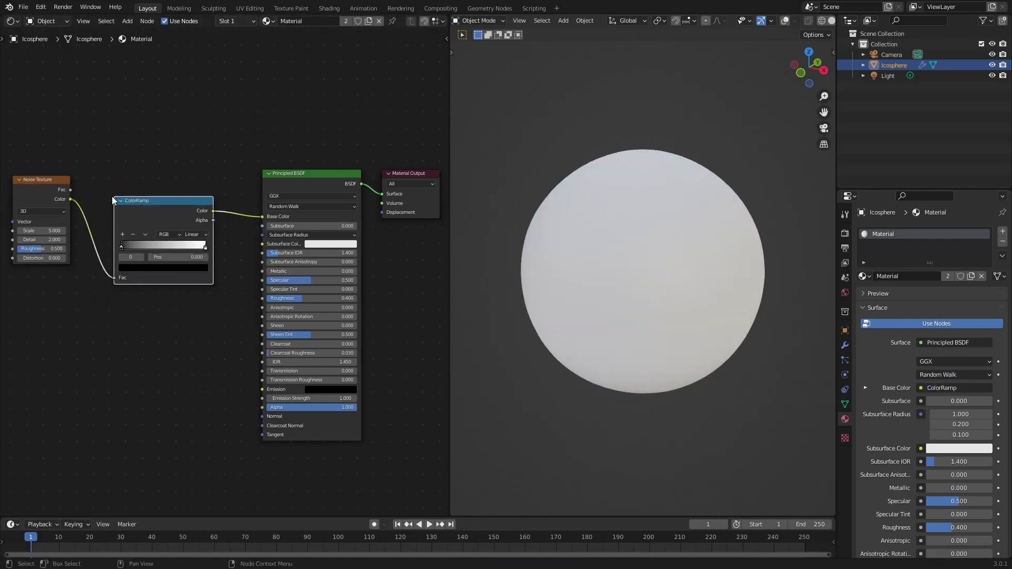
middle_click_drag(180, 197, 255, 166)
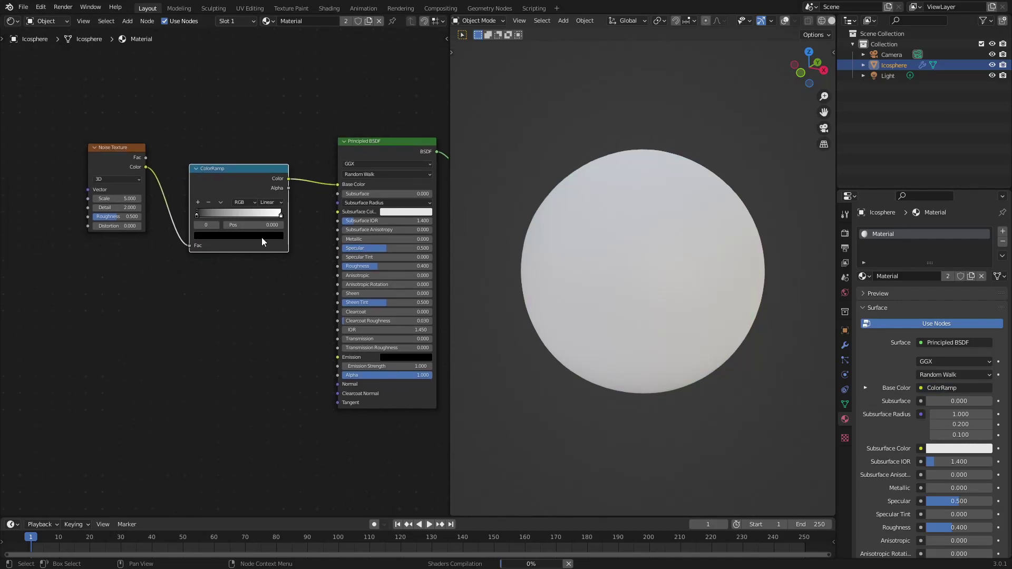
Step: Color the ColorRamp's black stop dark blue, shifted inward from the ramp's start, and the white stop pale yellow
left_click(280, 214)
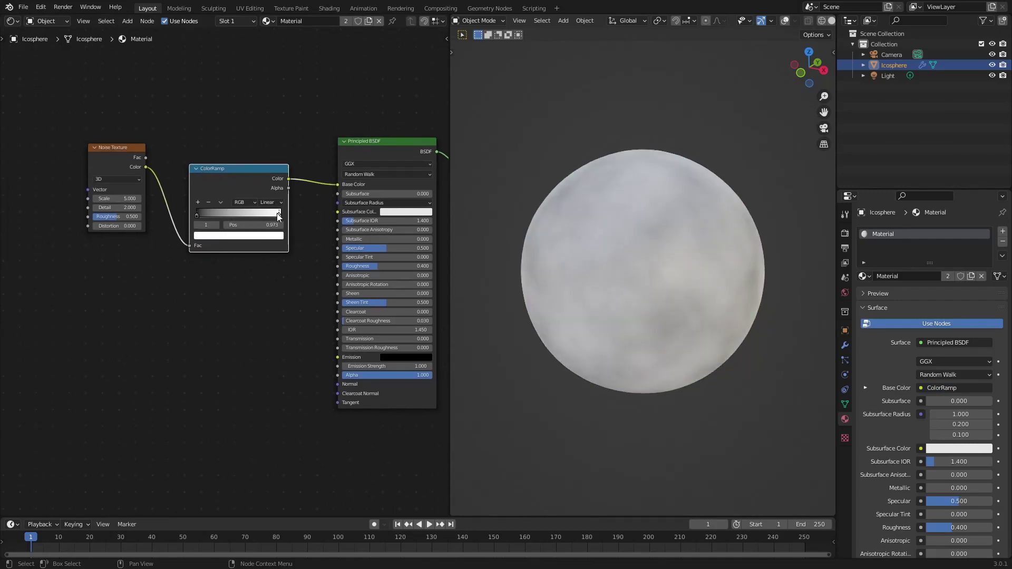
left_click(197, 213)
left_click(226, 235)
left_click_drag(228, 148, 245, 120)
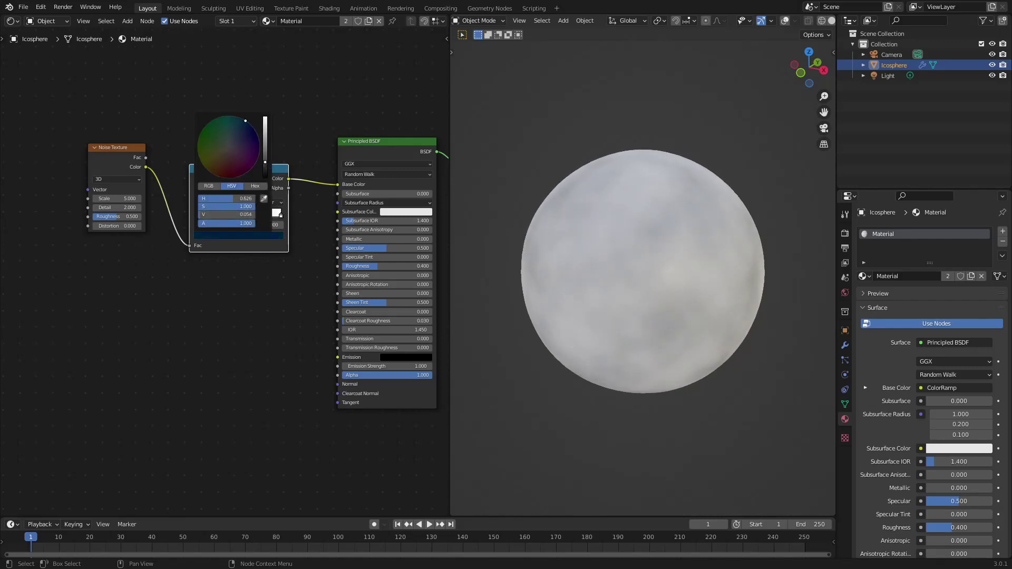
left_click_drag(199, 213, 225, 212)
left_click(240, 235)
left_click(265, 161)
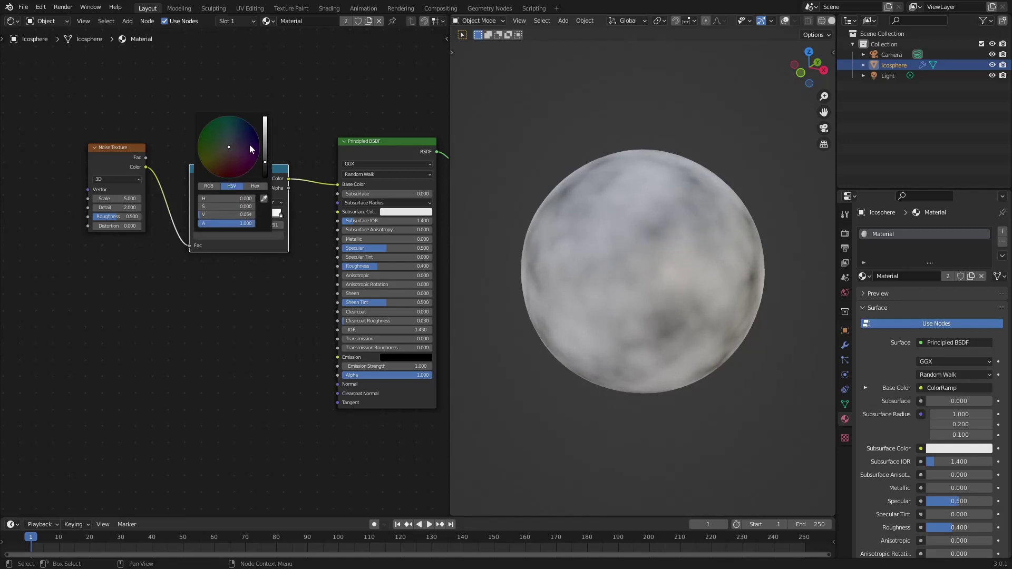
left_click_drag(251, 145, 250, 125)
mouse_move(263, 168)
left_mouse_down()
mouse_move(265, 142)
mouse_move(265, 154)
mouse_move(221, 156)
left_mouse_up()
left_click(281, 213)
left_click(264, 236)
Step: Set the ColorRamp interpolation to Constant and move the pale yellow stop to position 0.486
left_click(272, 202)
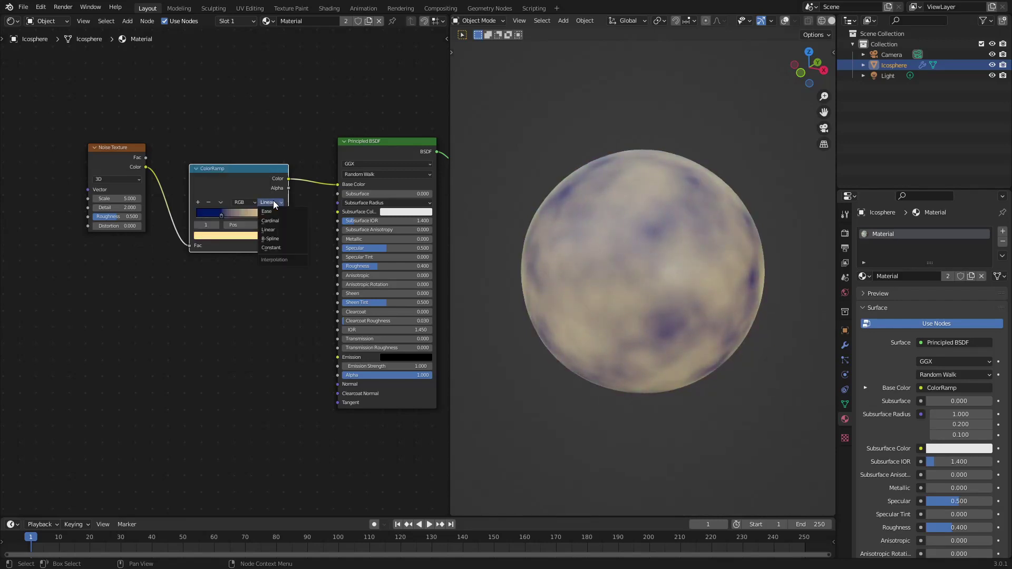
left_click(281, 247)
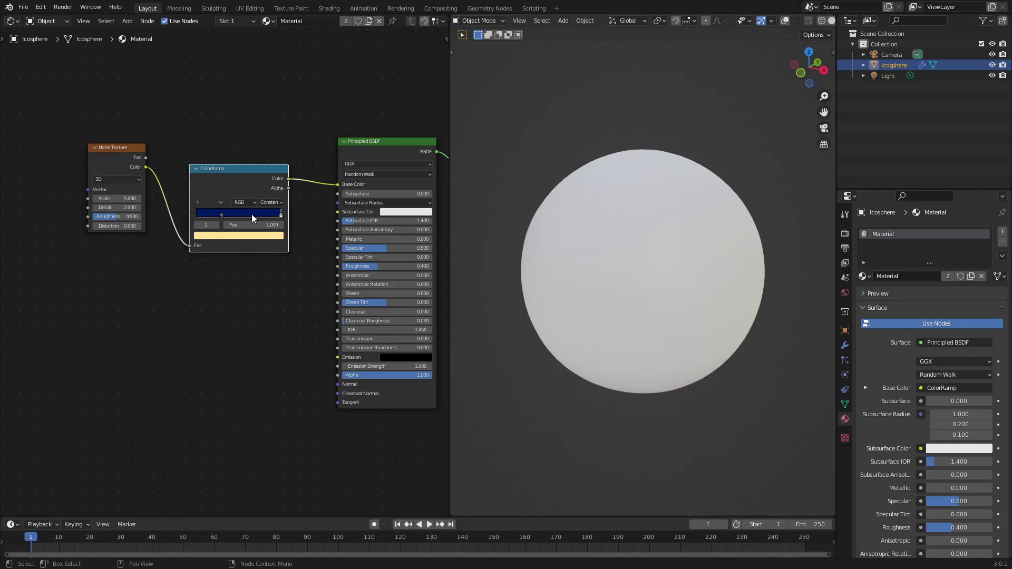
mouse_move(252, 214)
left_mouse_down()
mouse_move(275, 213)
mouse_move(235, 215)
left_mouse_up()
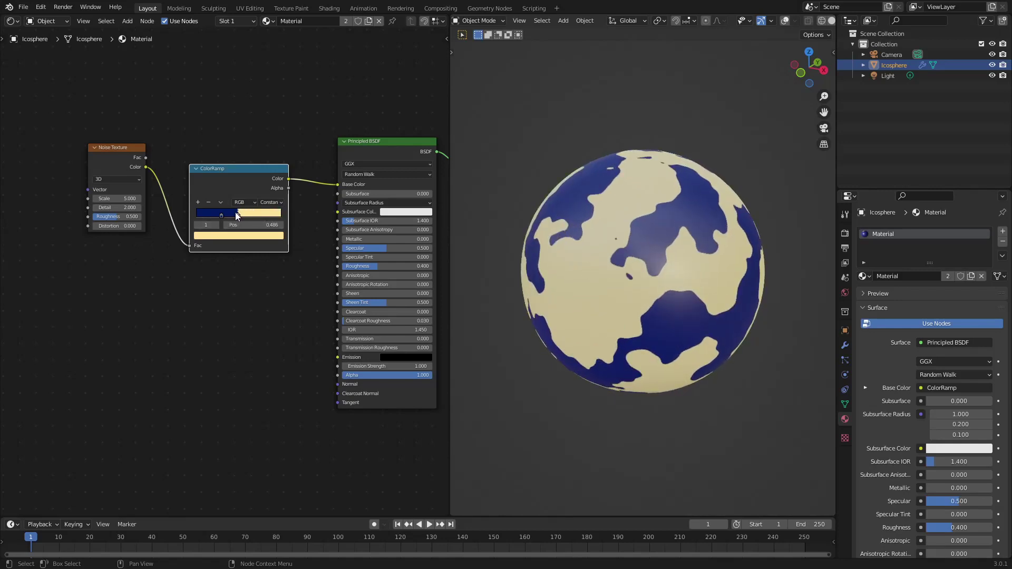
middle_click_drag(203, 198, 252, 194)
middle_click_drag(633, 248, 807, 235)
scroll(232, 227, "up", 2)
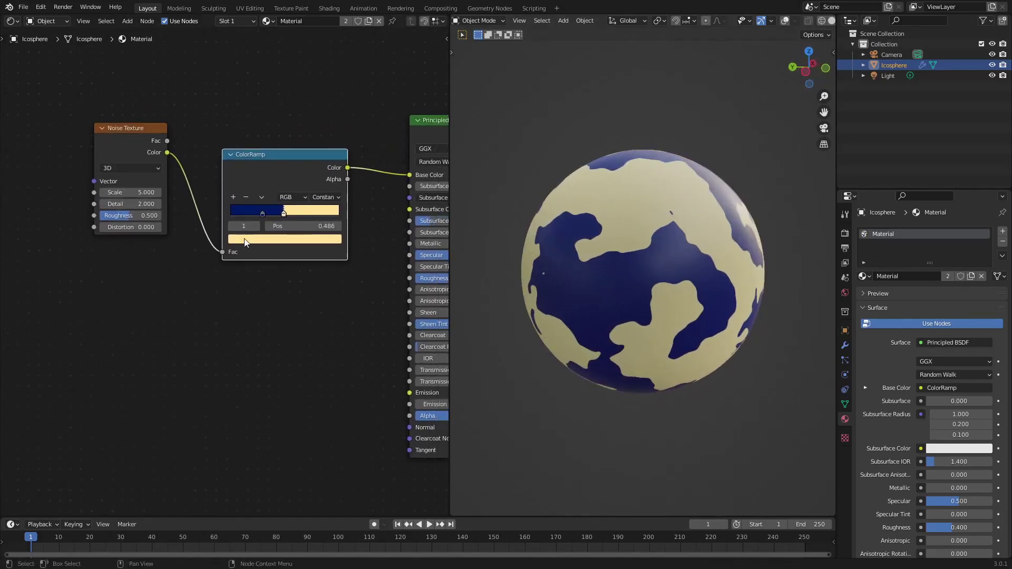
Step: Add a Musgrave Texture node and connect its Height to the Noise Texture's Scale
key("shift+a")
left_click(166, 258)
type("mus")
left_click(191, 277)
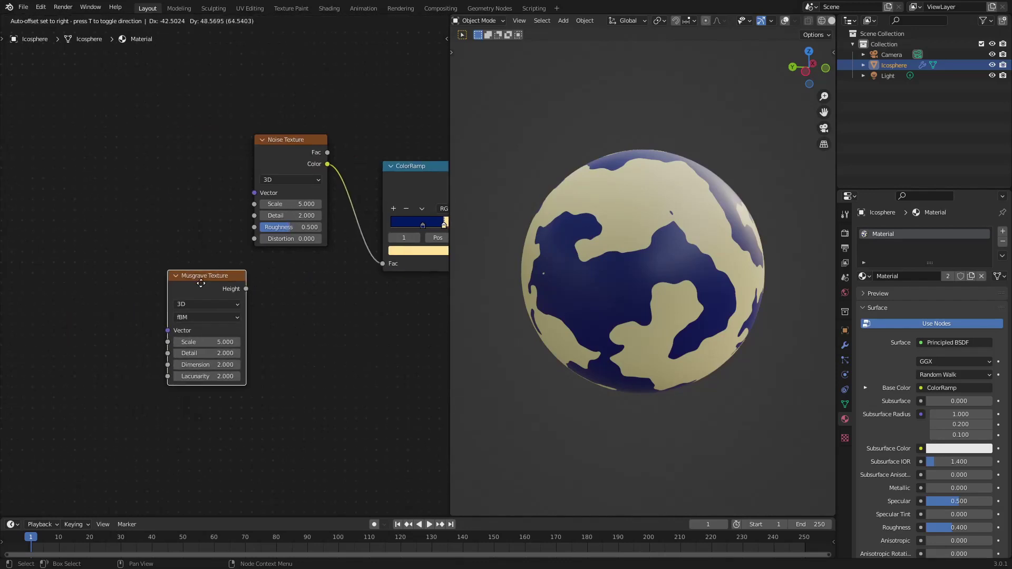
left_click(198, 181)
left_click_drag(190, 162, 282, 222)
middle_click_drag(282, 222, 289, 332)
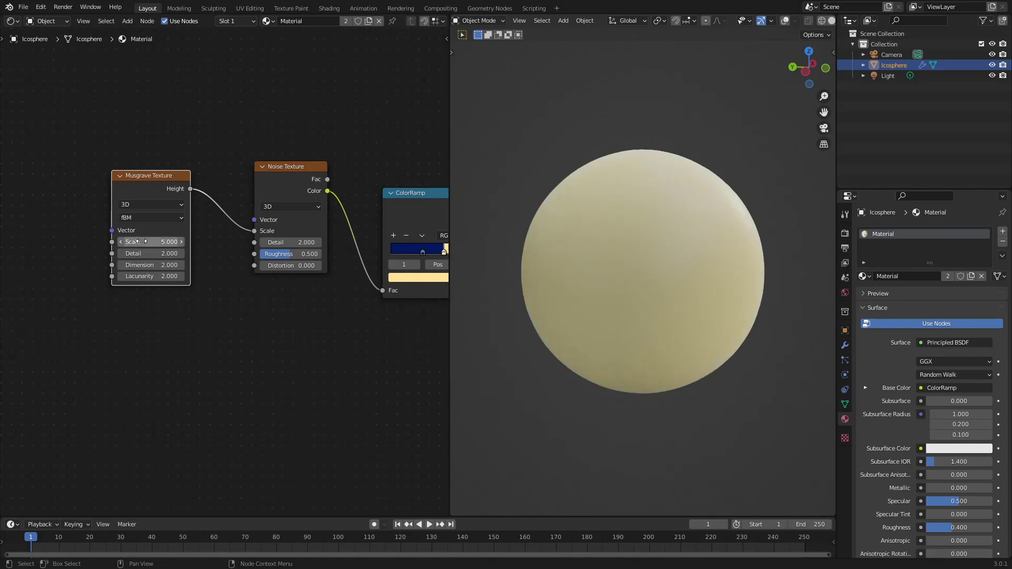
Step: Set the Musgrave Texture's scale to 59.6, and the Noise Texture's detail to 11.9 and roughness to 0.908
left_click_drag(150, 244, 359, 242)
middle_click_drag(517, 236, 627, 273)
left_click_drag(276, 242, 308, 253)
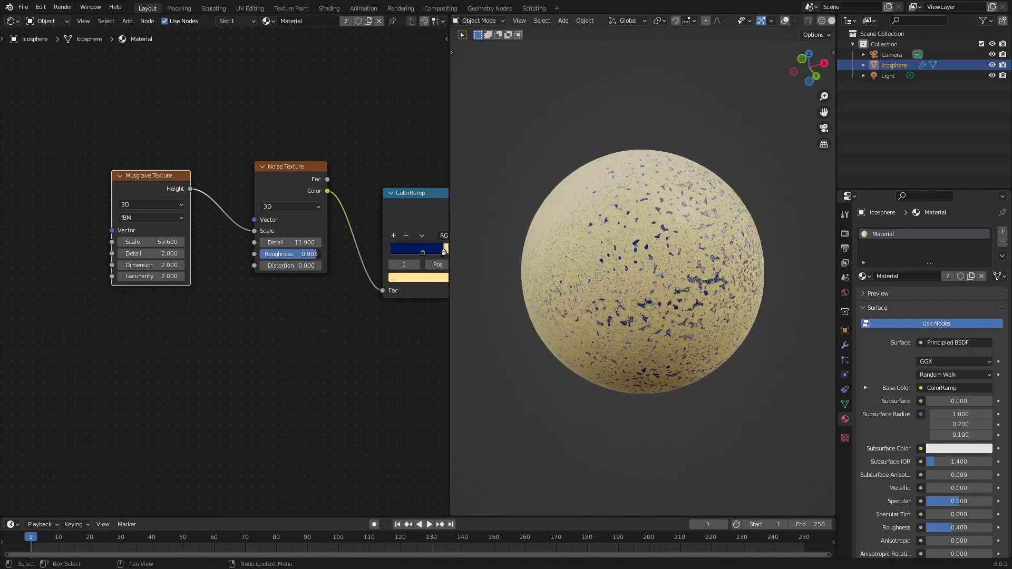
middle_click_drag(585, 259, 779, 311)
scroll(707, 315, "up", 2)
middle_click_drag(702, 316, 664, 318)
scroll(664, 317, "down", 3)
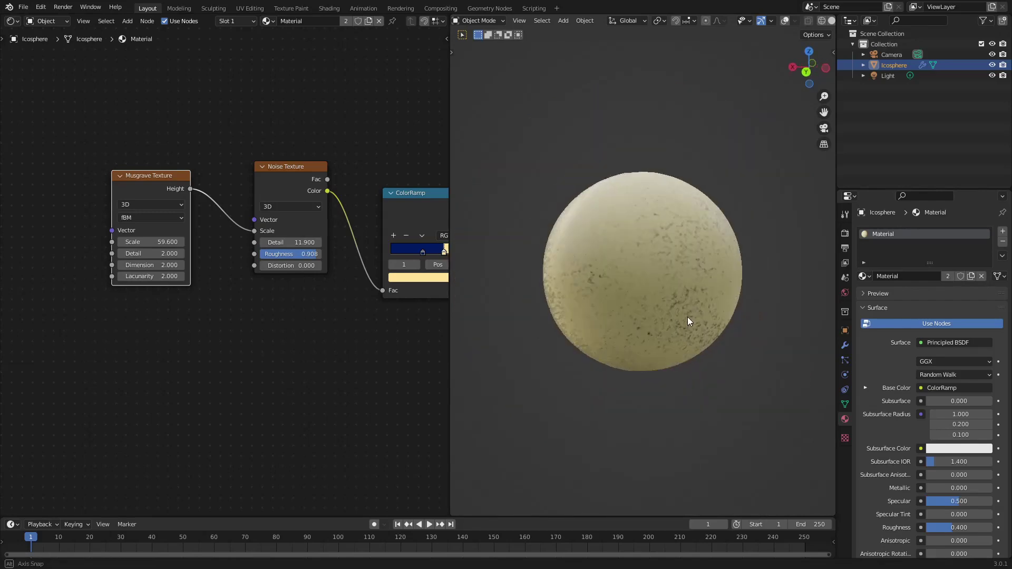
Step: Set the Noise Texture's distortion to 2.6 and inspect the resulting surface pattern up close
left_click_drag(285, 266, 316, 267)
scroll(740, 292, "up", 3)
middle_click_drag(740, 292, 452, 306)
scroll(692, 287, "up", 2)
scroll(613, 299, "down", 3)
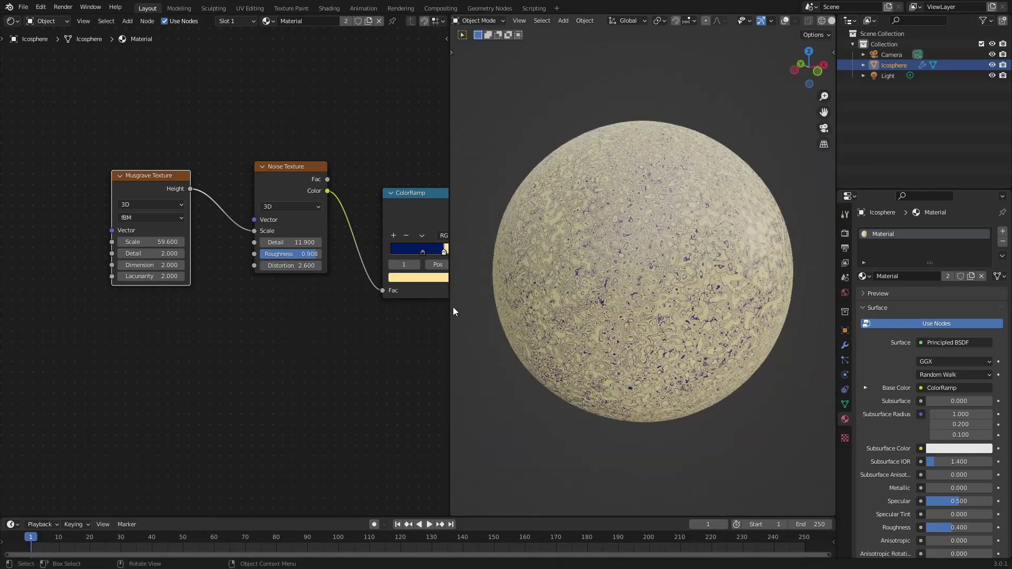
Step: Recolor the ColorRamp's pale yellow stop light cyan and move it to position 0.523
middle_click_drag(443, 260, 287, 236)
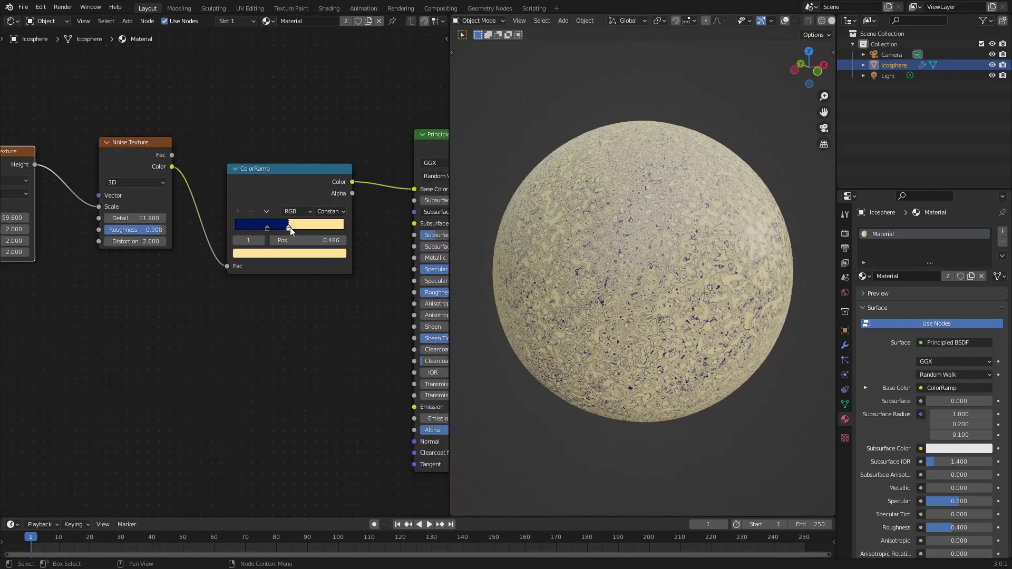
left_click(290, 254)
left_click_drag(290, 150, 279, 124)
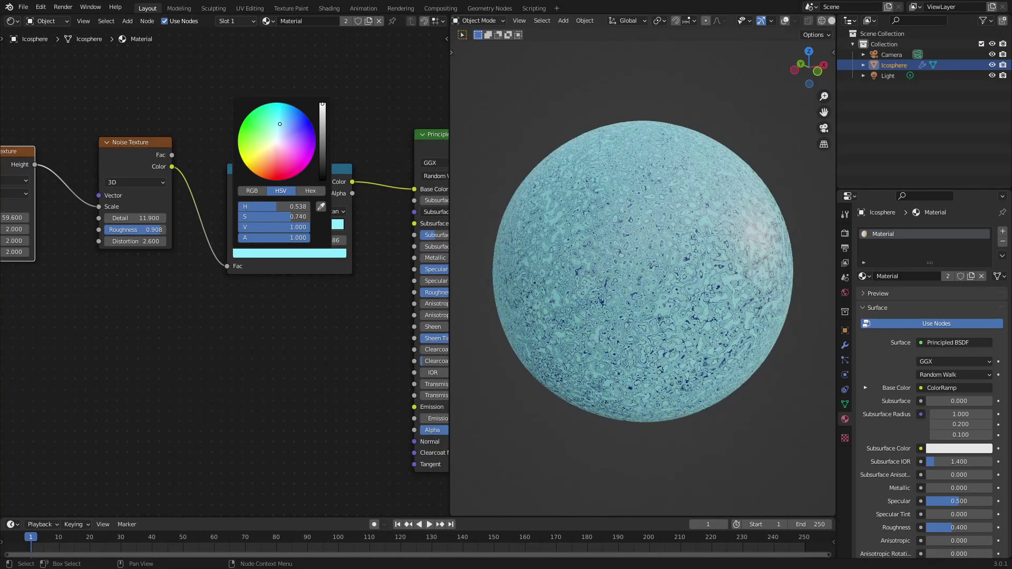
left_click_drag(268, 227, 293, 226)
Step: Set the Musgrave Texture's scale to 10 and inspect the planet from other sides
middle_click_drag(161, 302, 330, 294)
left_click(172, 210)
type("20")
key("Return")
left_click(176, 210)
type("10")
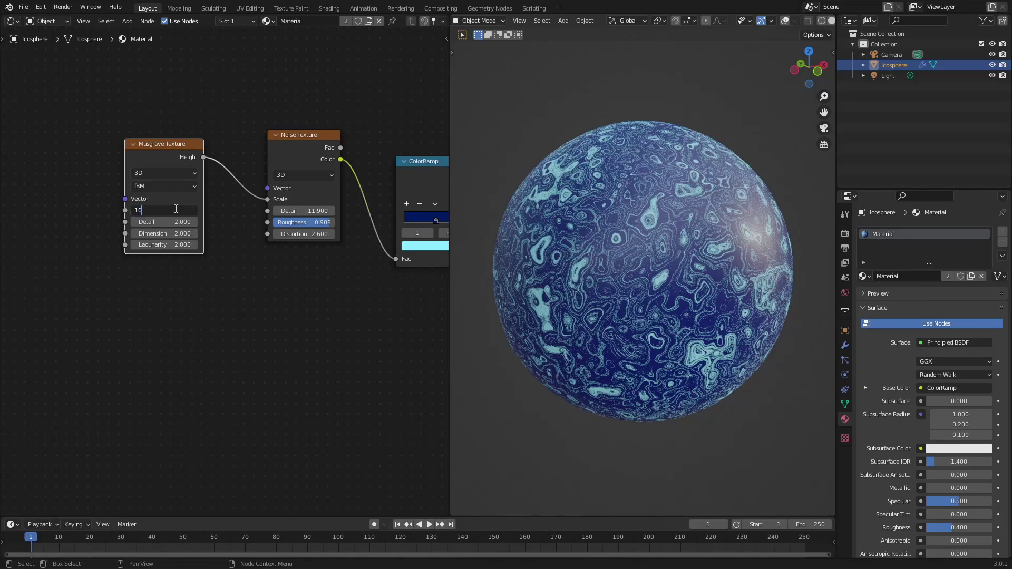
key("Return")
middle_click_drag(594, 286, 815, 261)
middle_click_drag(650, 259, 816, 263)
Step: Darken the ColorRamp's blue stop and adjust the cyan stop to hue 0.541 and saturation 0.782
middle_click_drag(354, 248, 129, 252)
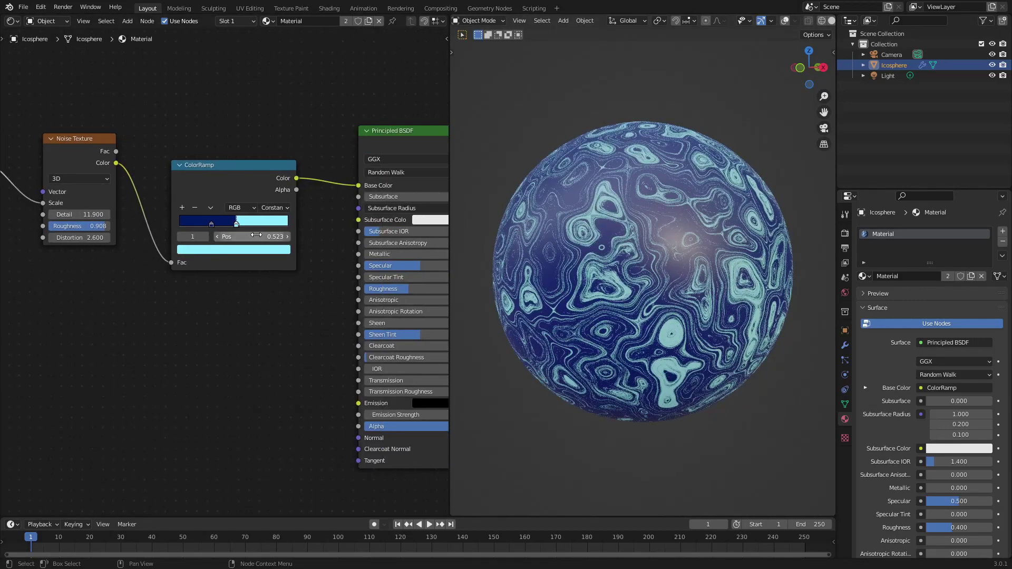
left_click(211, 224)
left_click(249, 248)
left_click_drag(265, 150, 265, 152)
left_click(237, 224)
left_click(252, 251)
left_click_drag(230, 123, 225, 119)
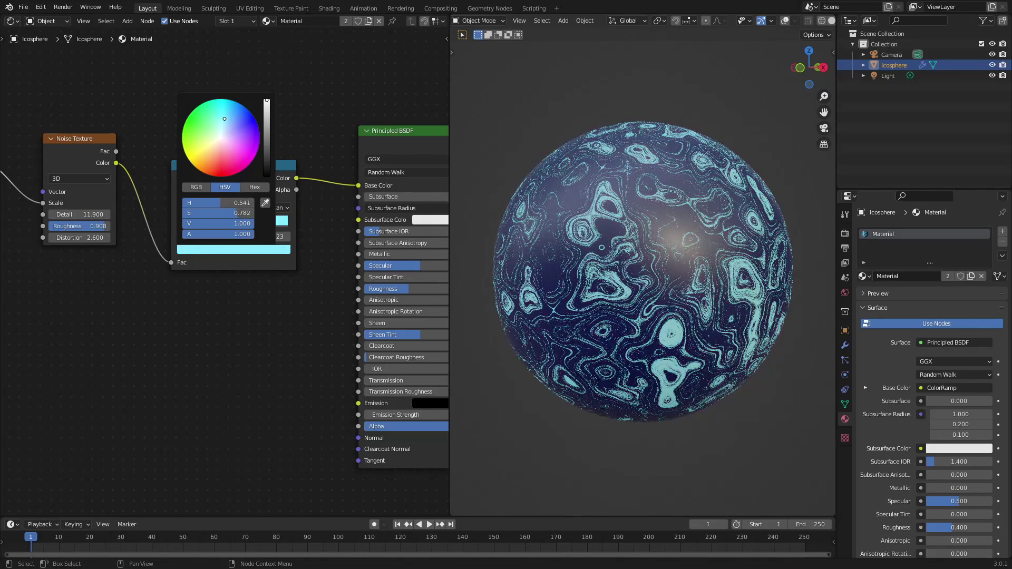
Step: Enable Bloom for the scene with threshold 0.664, radius 7.588 and intensity 0.1
left_click(845, 234)
left_click(870, 320)
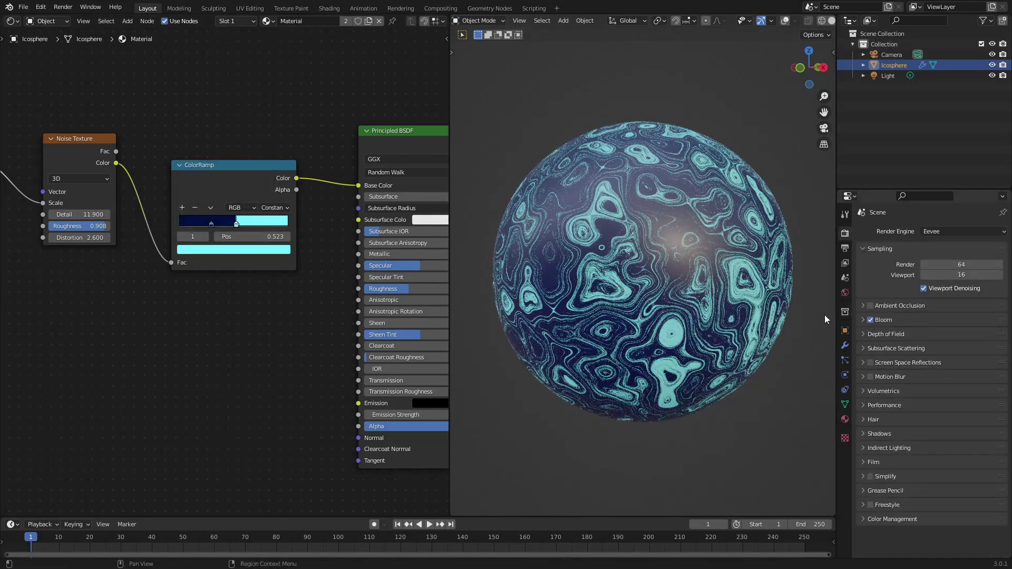
left_click(864, 320)
left_click_drag(956, 336, 991, 382)
middle_click_drag(601, 303, 612, 301)
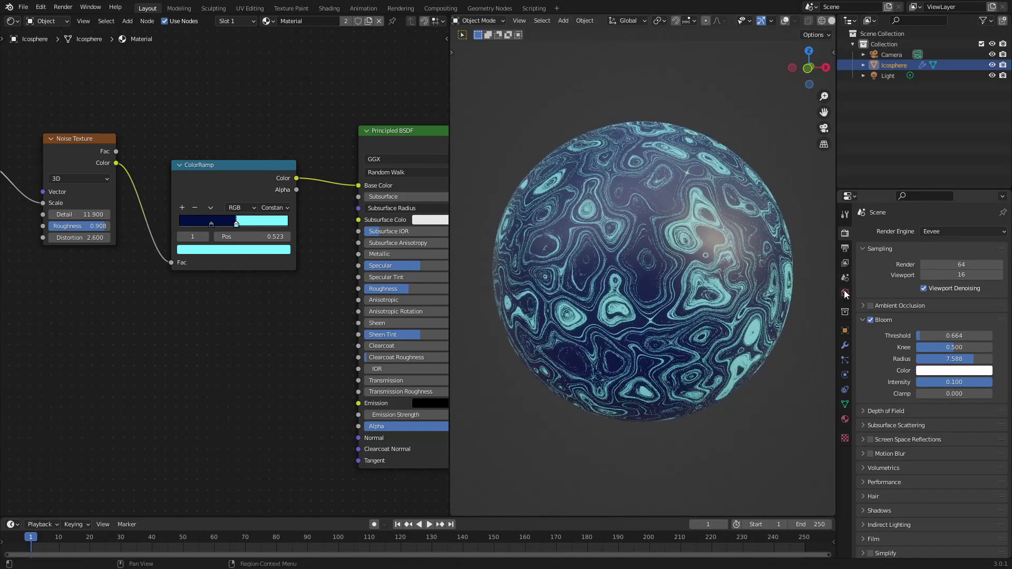
Step: Switch the 3D viewport to Rendered shading and view the planet's lit side
scroll(828, 21, "down", 3)
left_click(818, 20)
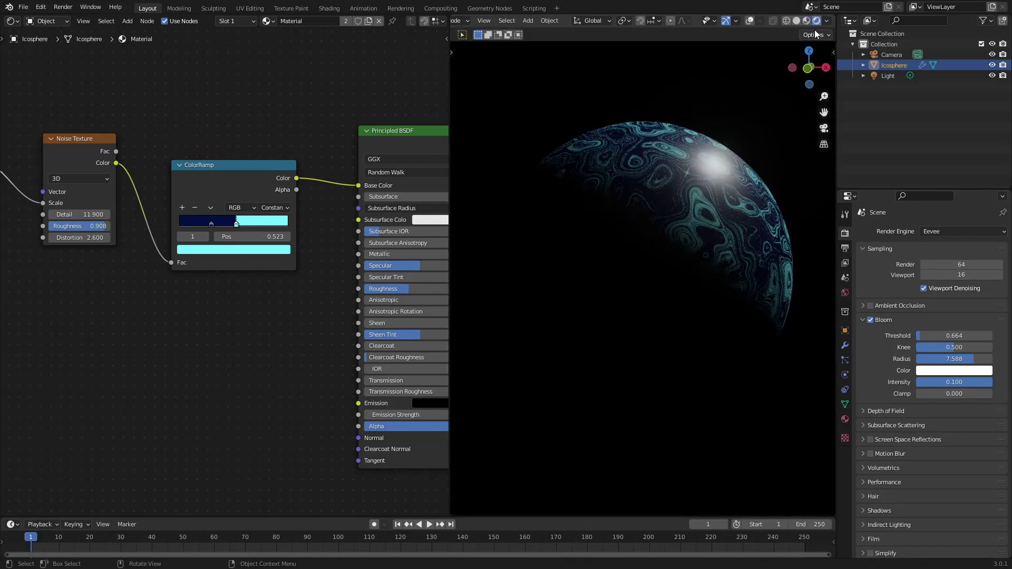
middle_click_drag(735, 151, 628, 161)
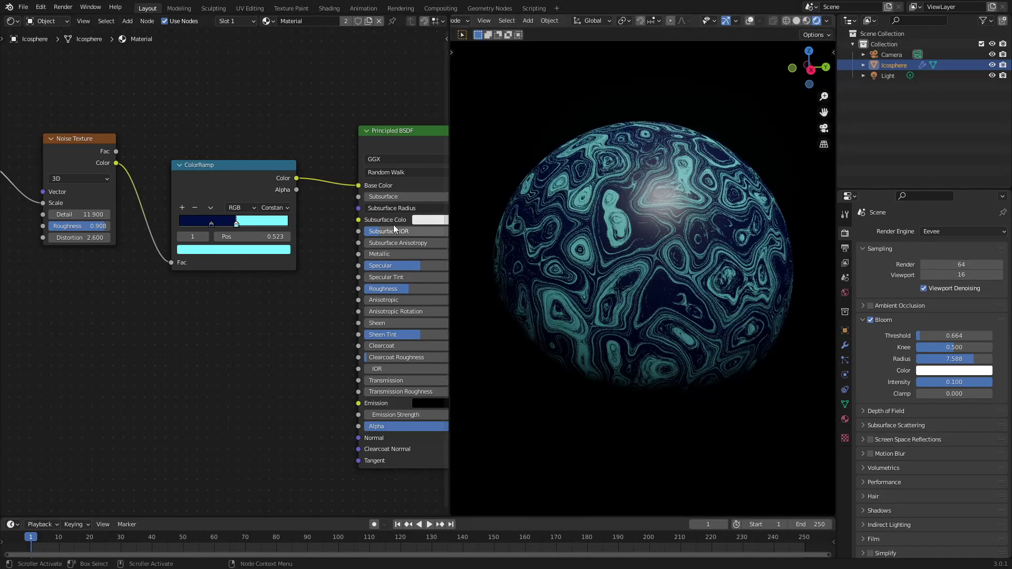
Step: Add a Mapping node before the Musgrave Texture and connect its Vector output to the texture's Vector input
middle_click_drag(299, 260, 248, 226)
middle_click_drag(319, 227, 417, 228)
scroll(238, 226, "down", 1)
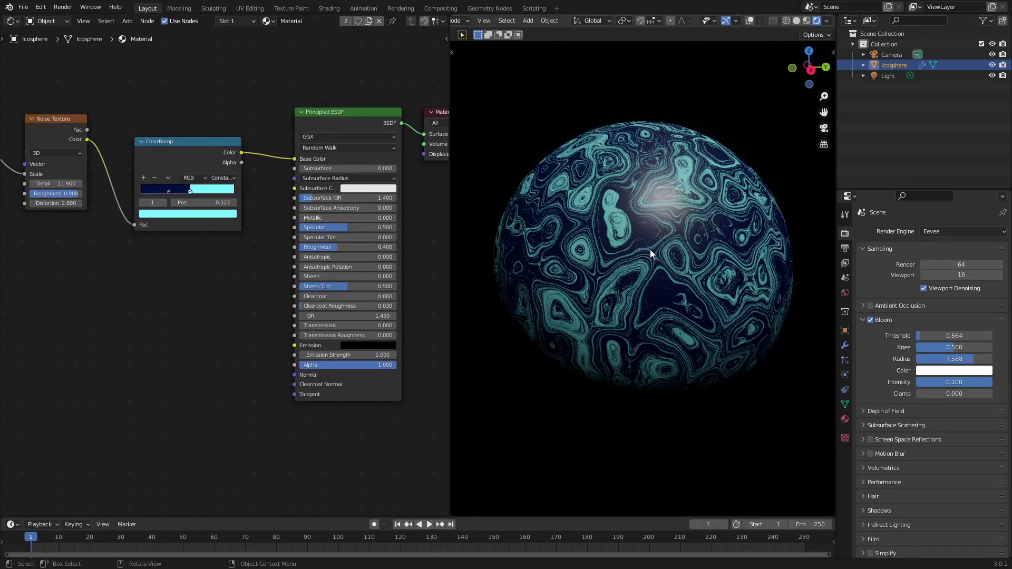
middle_click_drag(168, 260, 443, 278)
key("shift+a")
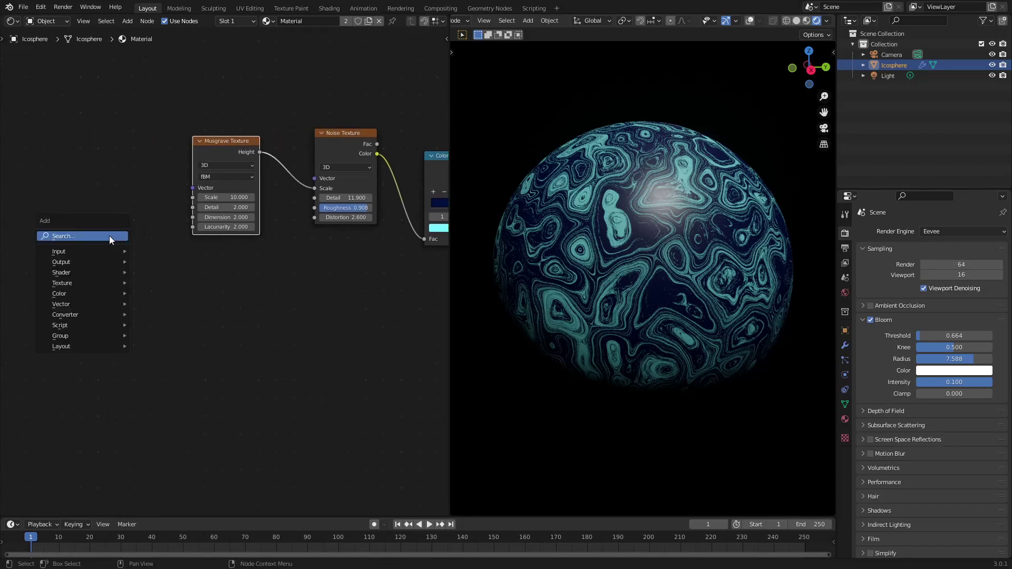
left_click(110, 237)
type("mapp")
key("Return")
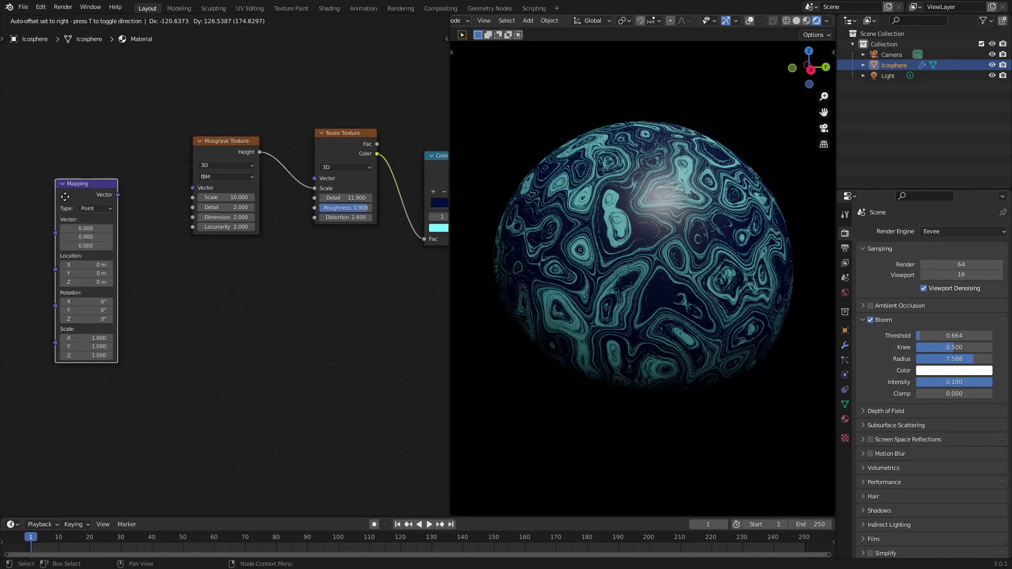
left_click_drag(182, 181, 193, 188)
left_click_drag(70, 167, 31, 131)
Step: Add a Texture Coordinate node and place it in front of the Mapping node
key("shift+a")
left_click(157, 225)
type("tez")
key("BackSpace")
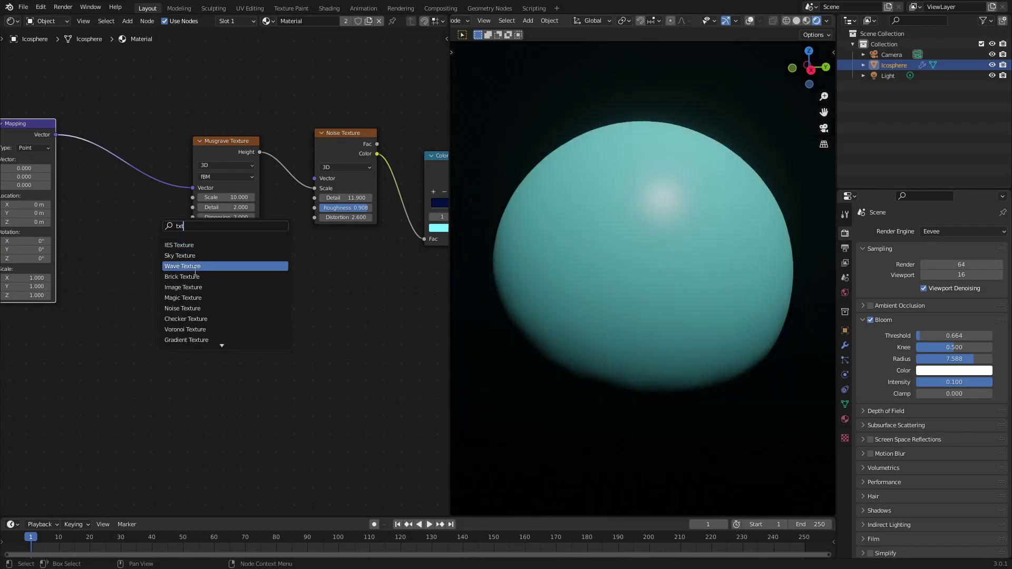
key("BackSpace")
key("BackSpace")
type("exture")
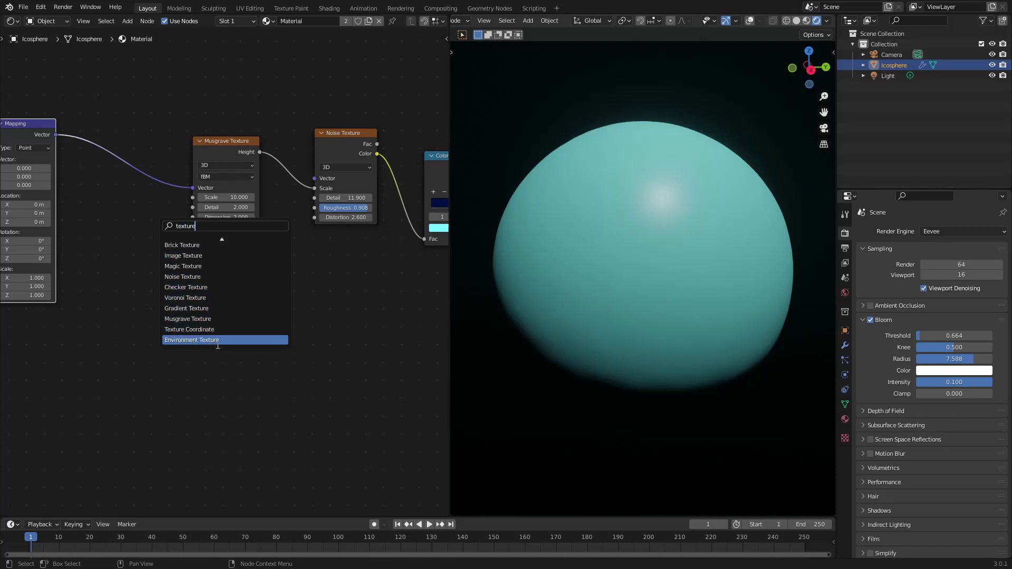
left_click(204, 329)
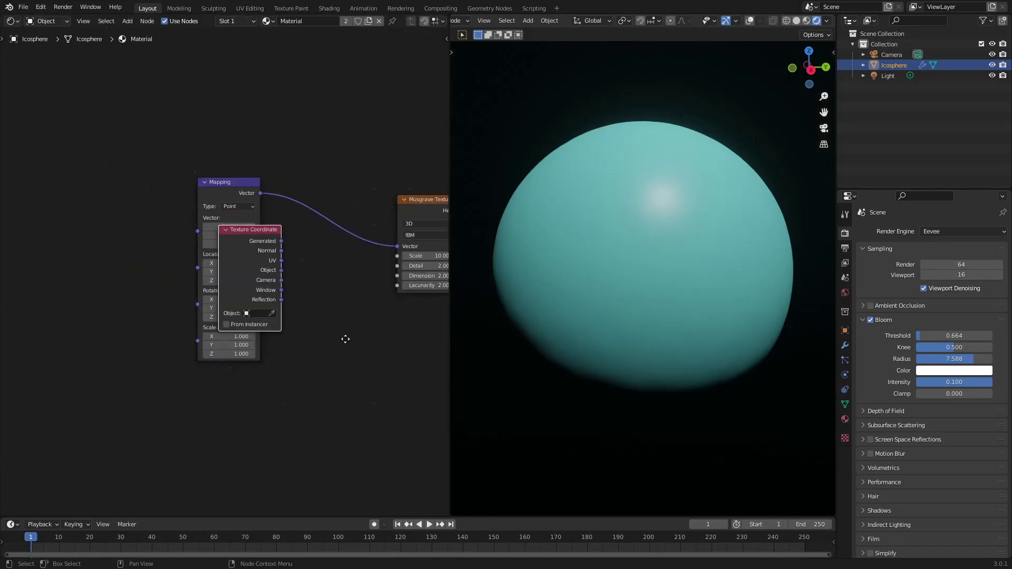
left_click(89, 210)
left_click_drag(90, 209, 221, 205)
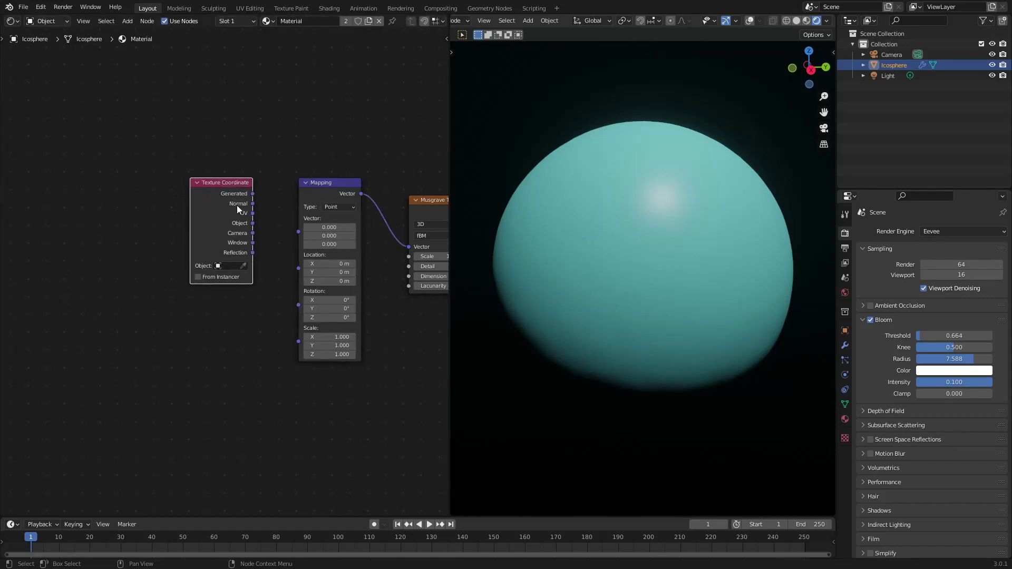
Step: Connect the Texture Coordinate's Generated output to the Mapping node's Vector input and space the two nodes evenly
left_click_drag(309, 243, 301, 232)
middle_click_drag(325, 216, 234, 169)
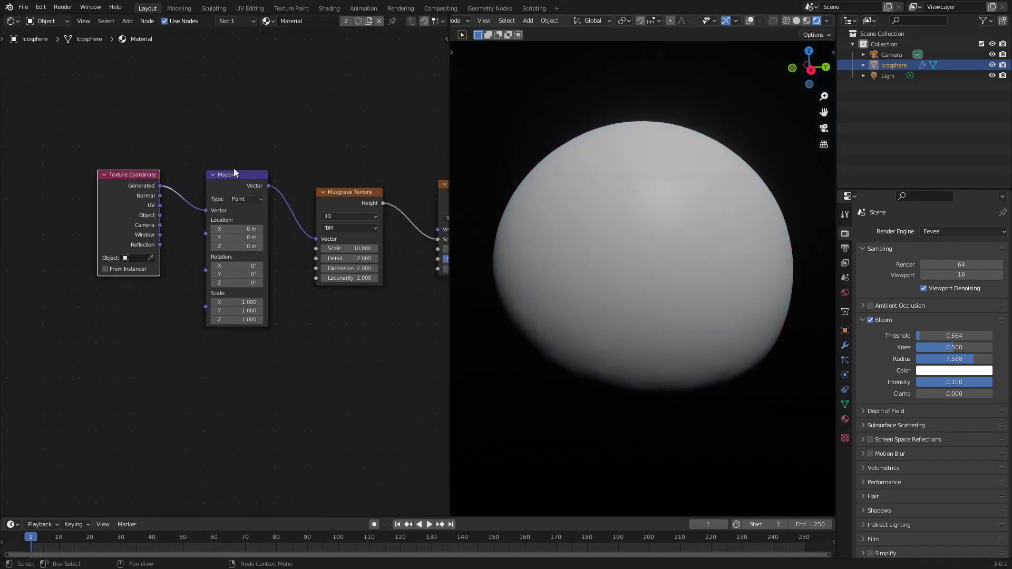
left_click_drag(232, 176, 223, 173)
left_click_drag(136, 183, 125, 180)
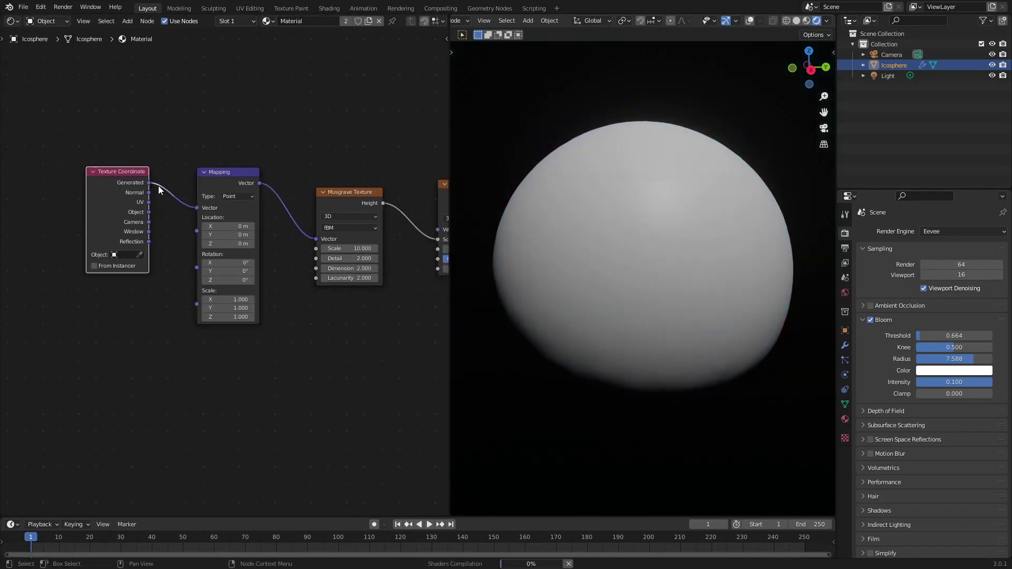
middle_click_drag(159, 188, 86, 183)
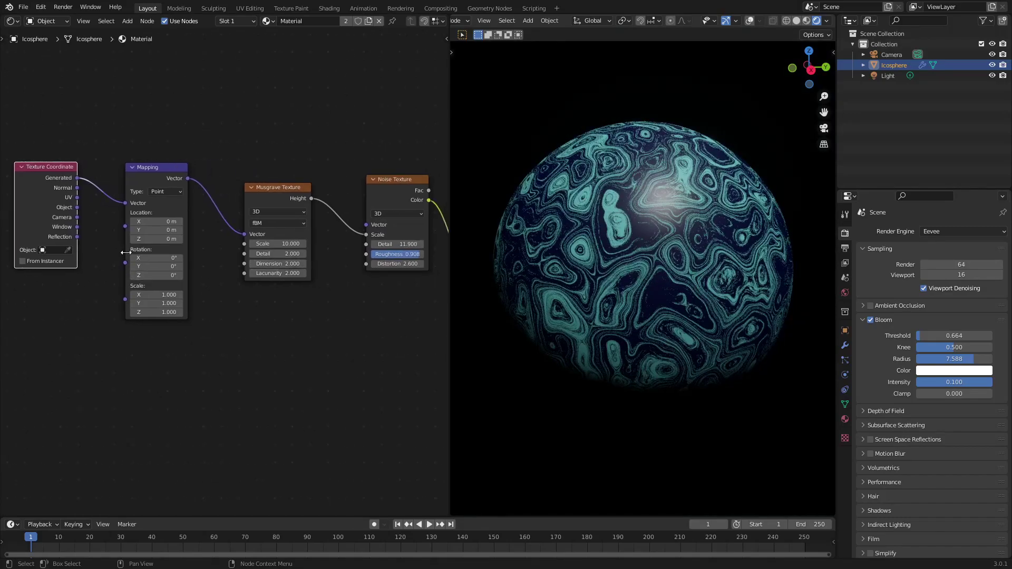
Step: Try sliding the Mapping node's X location and undo the change
left_click_drag(154, 225, 288, 225)
middle_click_drag(625, 245, 670, 246)
key("ctrl+z")
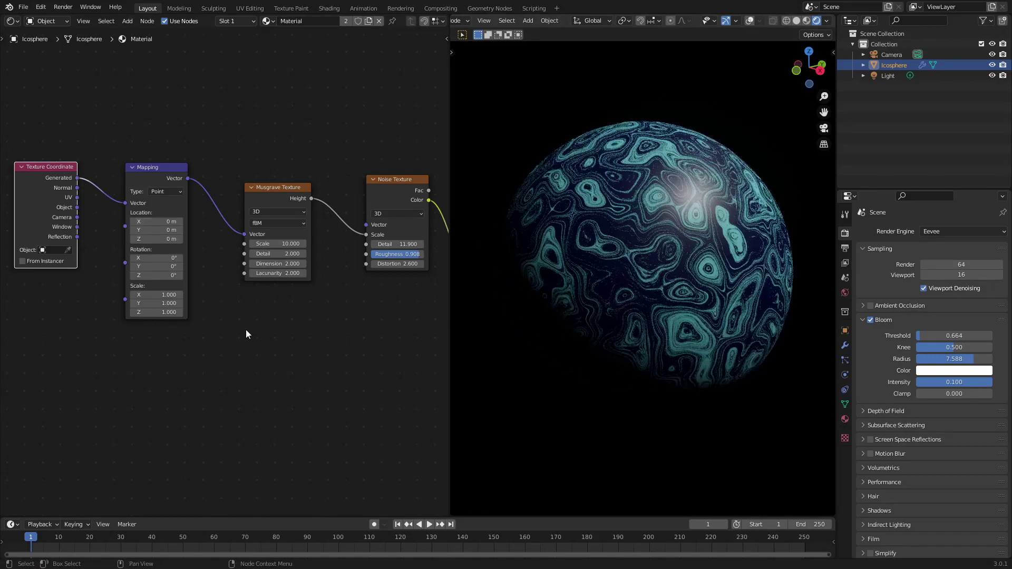
Step: Enlarge the timeline, set the frame rate to 60 fps and the start frame to 0, and go to frame 0
left_click_drag(318, 518, 330, 487)
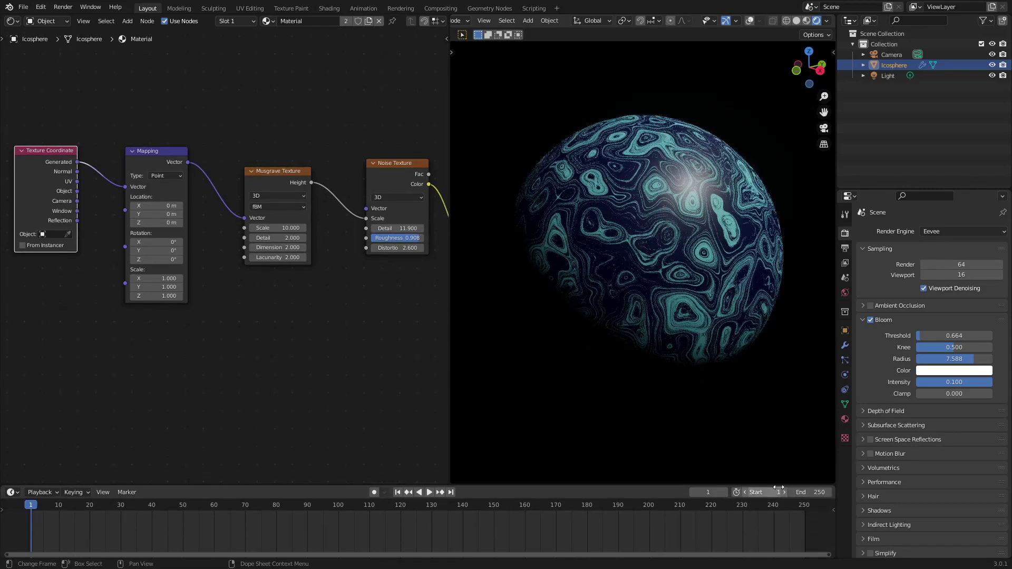
left_click(846, 248)
left_click(960, 330)
left_click(955, 413)
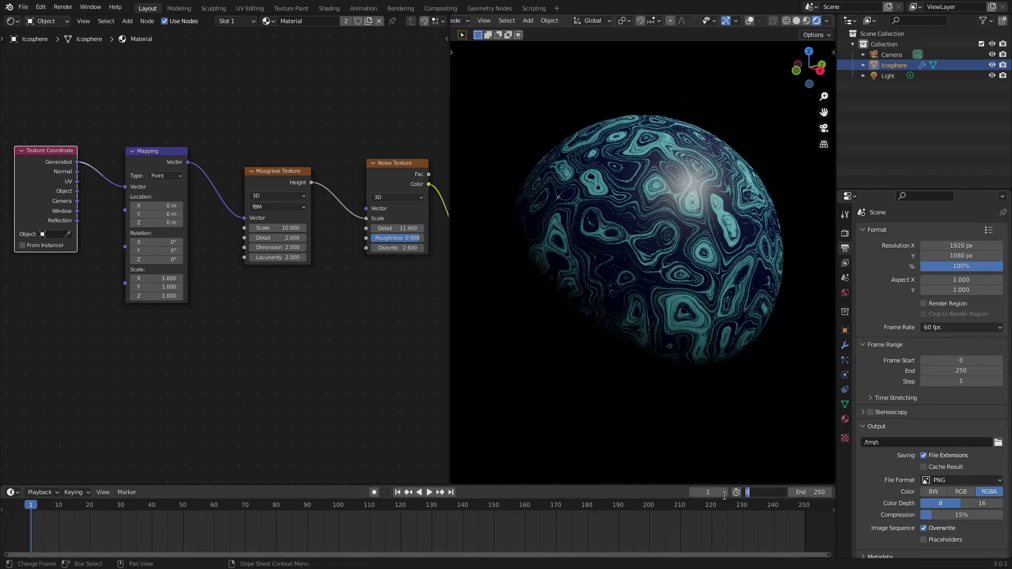
key("Return")
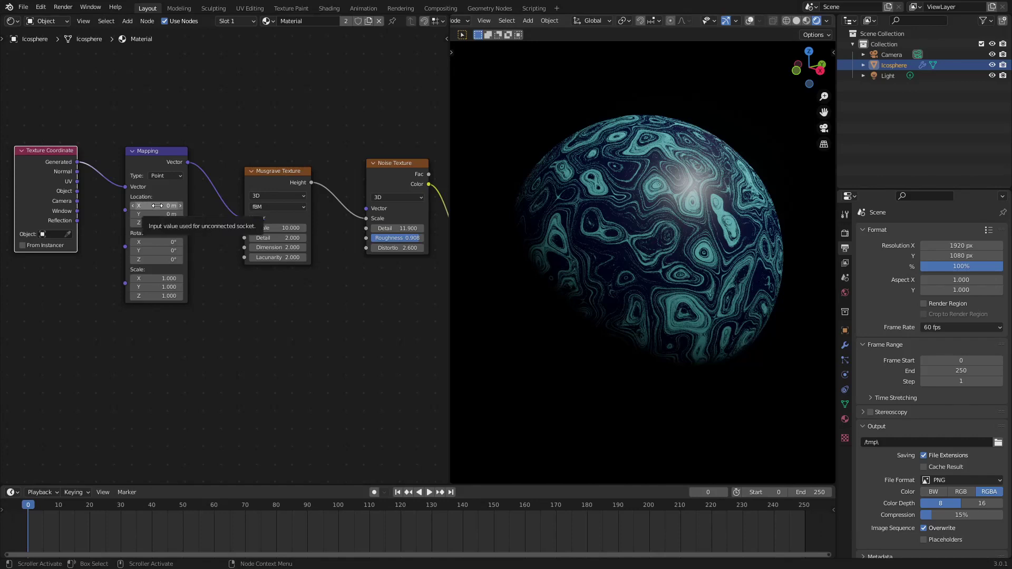
Step: Keyframe the Mapping node's location at frame 0, and at frame 50 with X set to 10 m
key("i")
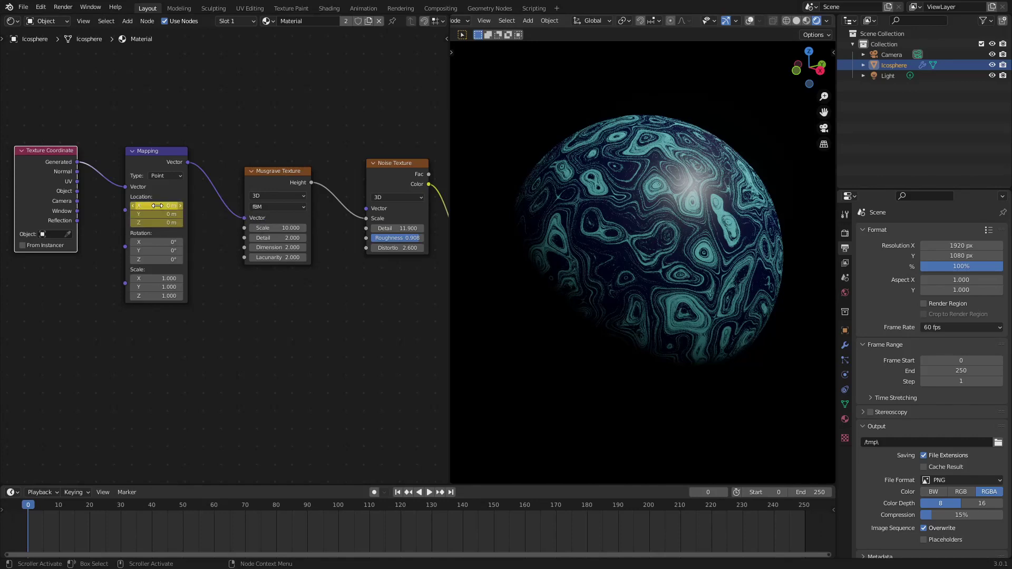
left_click(184, 507)
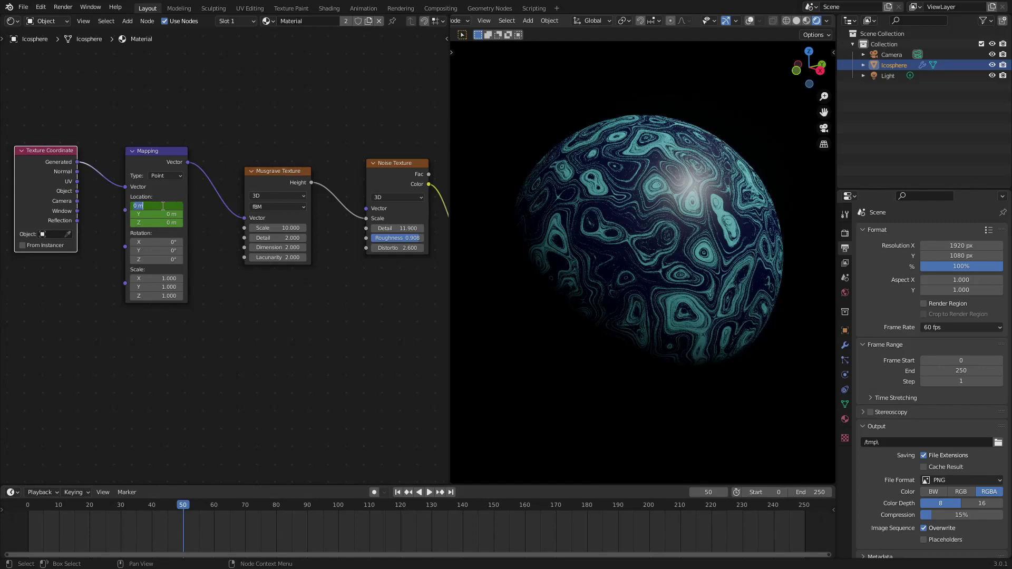
key("Return")
key("i")
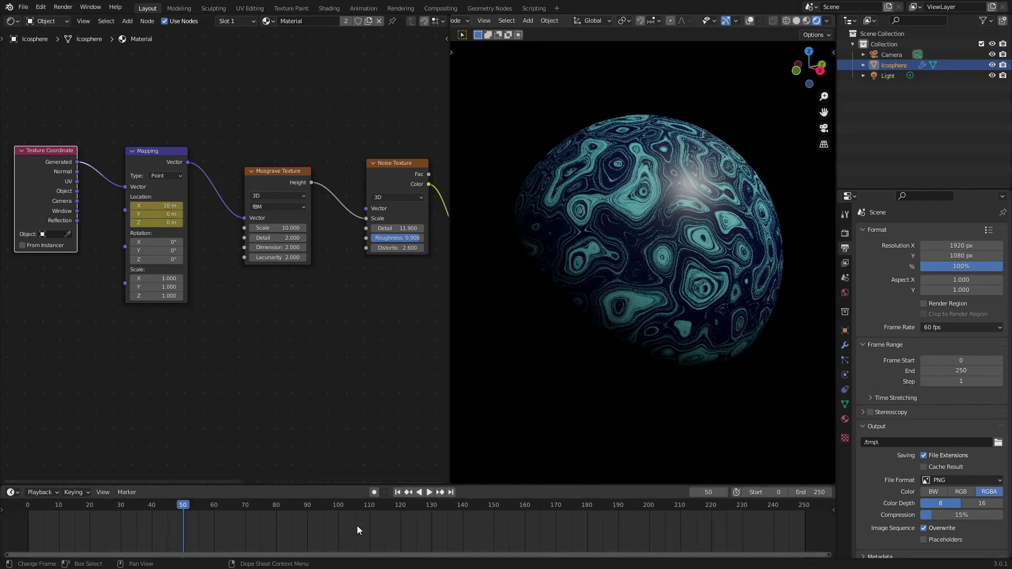
Step: Play the animation from the start frame to check the speed of the texture movement
left_click(398, 492)
left_click(430, 492)
left_click(431, 491)
Step: Change the Mapping X location keyed at frame 50 to 1 m and replay the animation
left_click_drag(159, 504, 183, 505)
key("space")
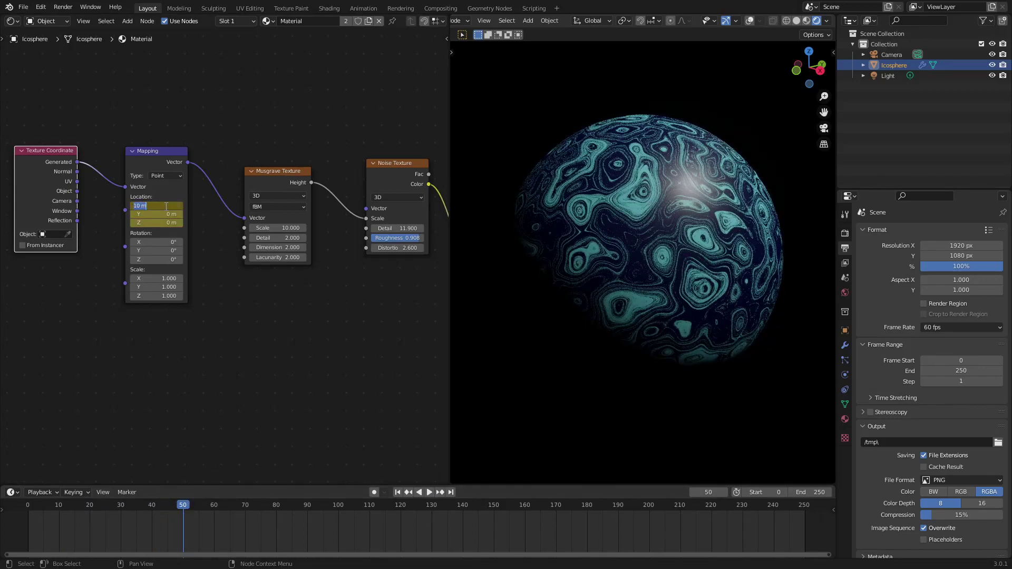
key("Return")
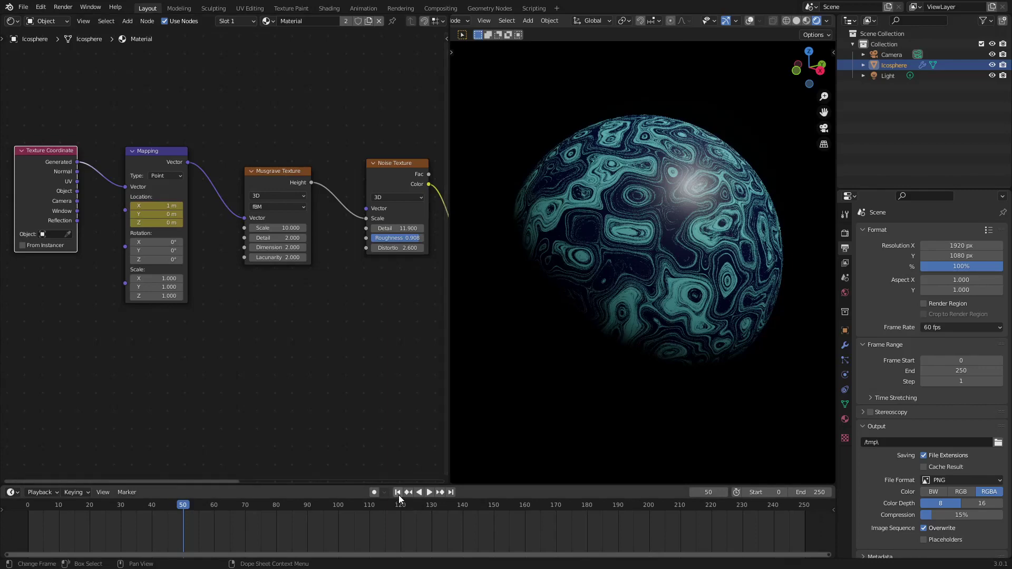
left_click(398, 492)
left_click(429, 492)
left_click(429, 492)
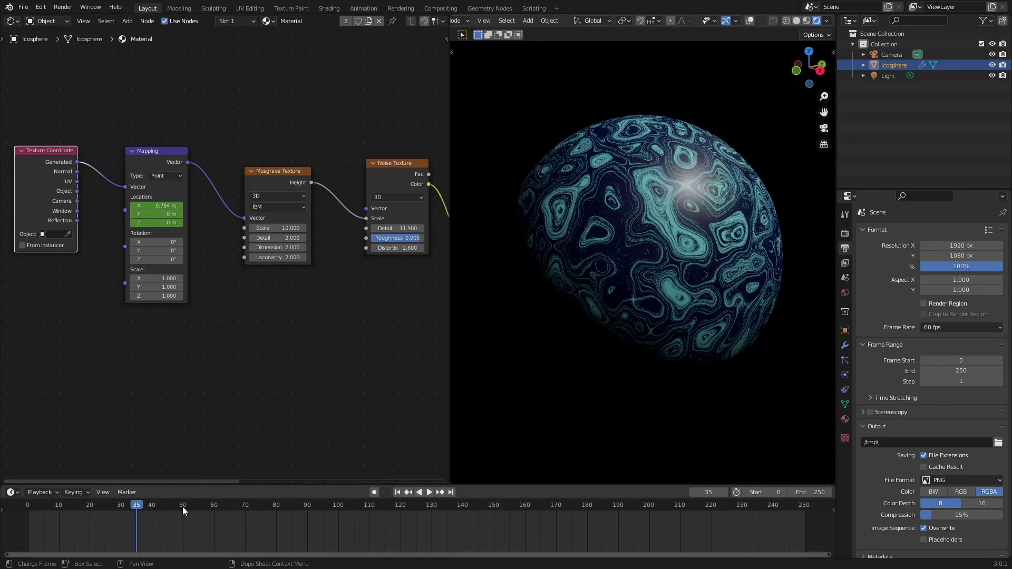
Step: Return to frame 50, set the Mapping X location to -0.2 m and keyframe it
left_click(183, 505)
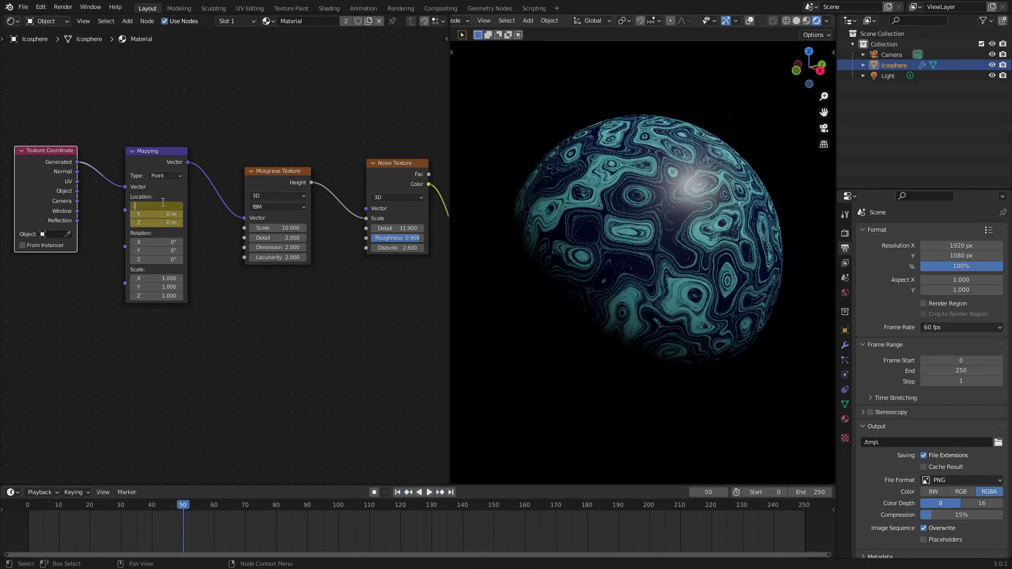
type("0.2")
key("Return")
key("minus")
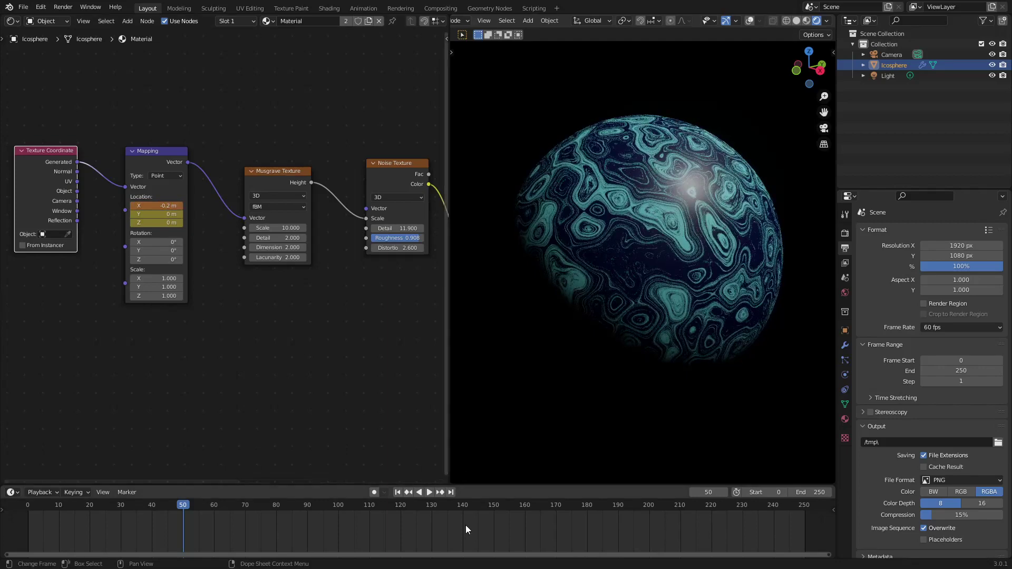
key("i")
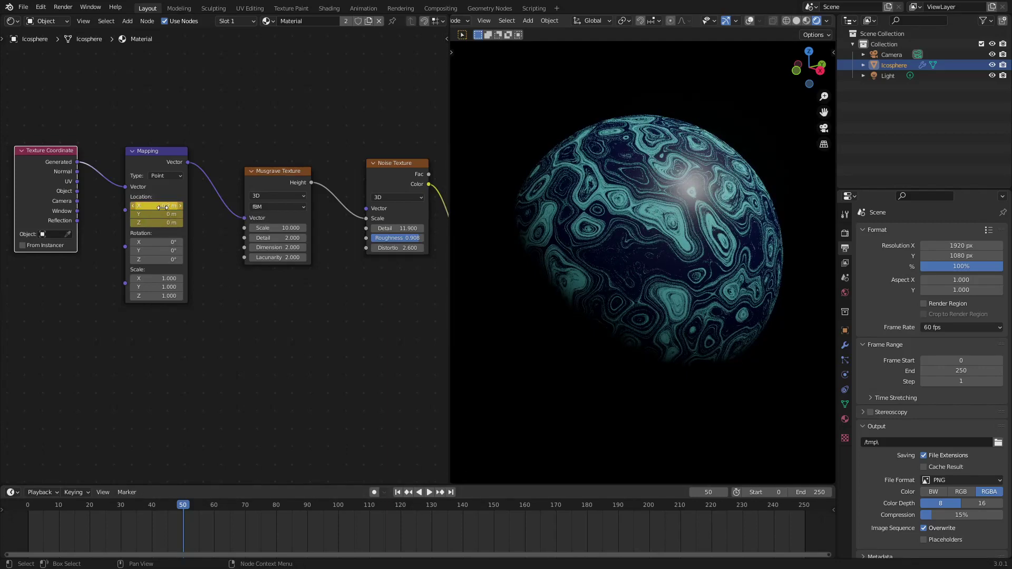
Step: Replay the animation from the start frame to review how the planet's pattern shifts
left_click(398, 492)
left_click(429, 492)
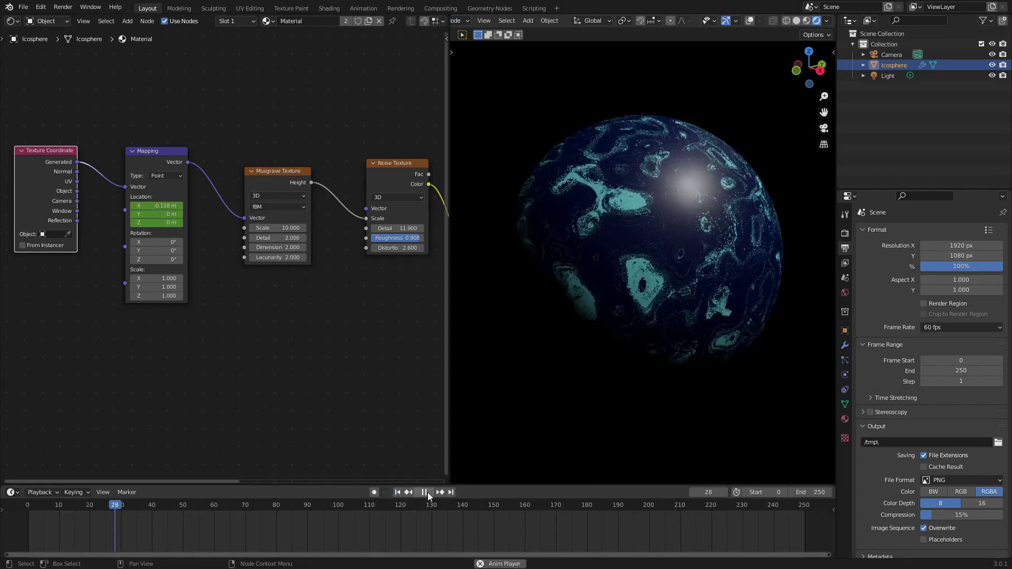
key("space")
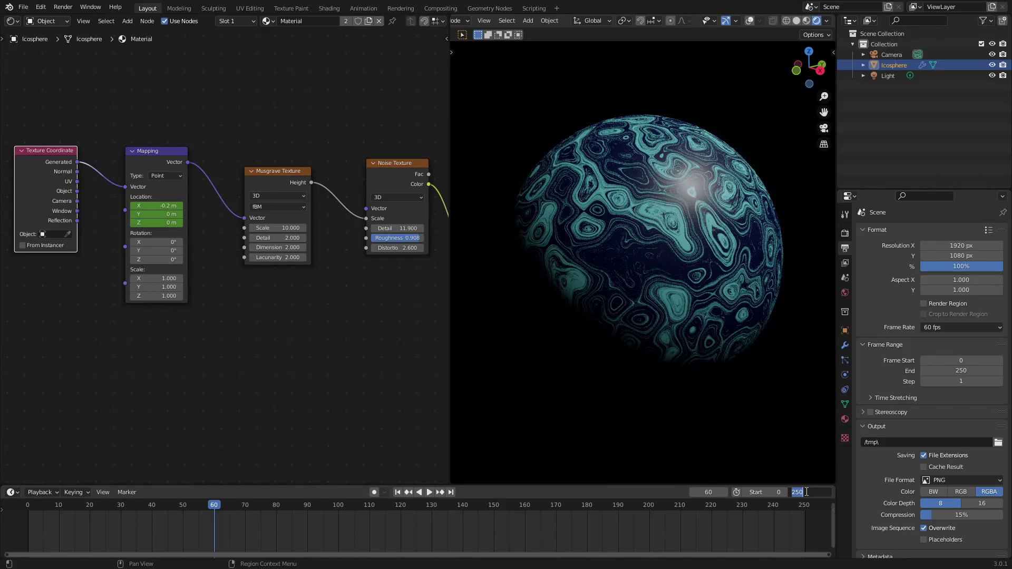
Step: Set the animation's end frame to 50 and play it from the start frame to check the loop
left_click(800, 492)
type("50")
key("Return")
left_click(398, 494)
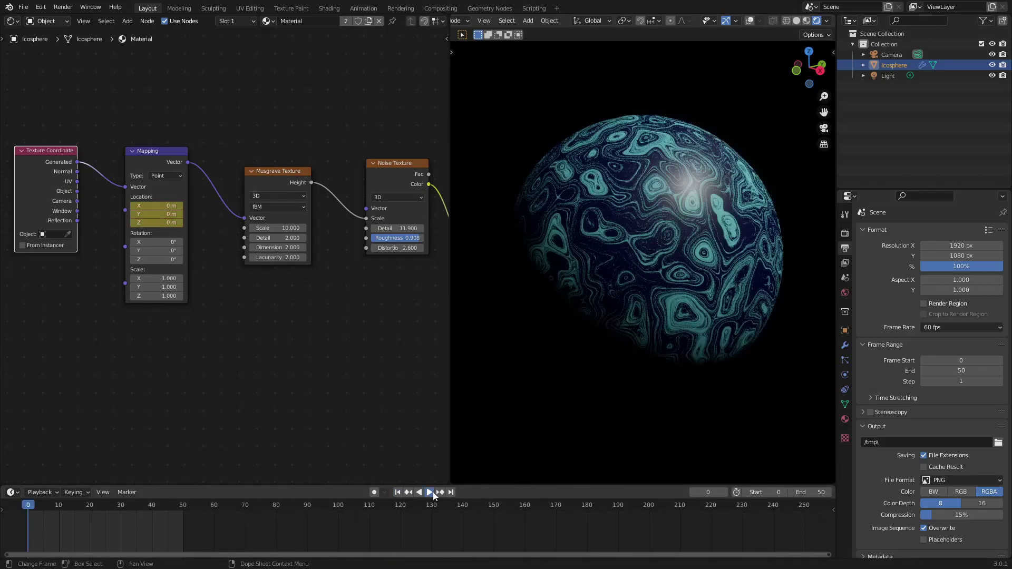
left_click(430, 492)
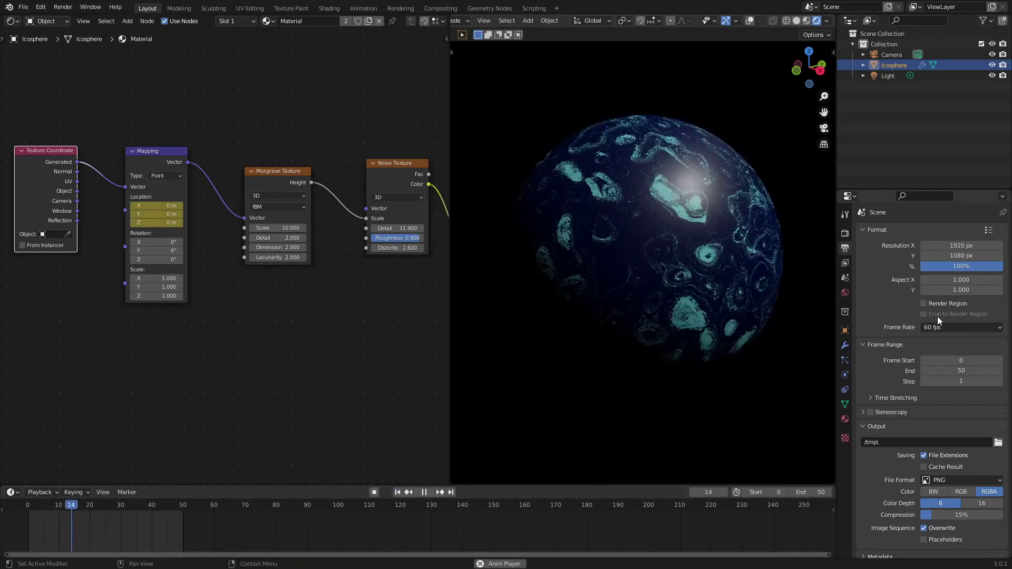
left_click(434, 493)
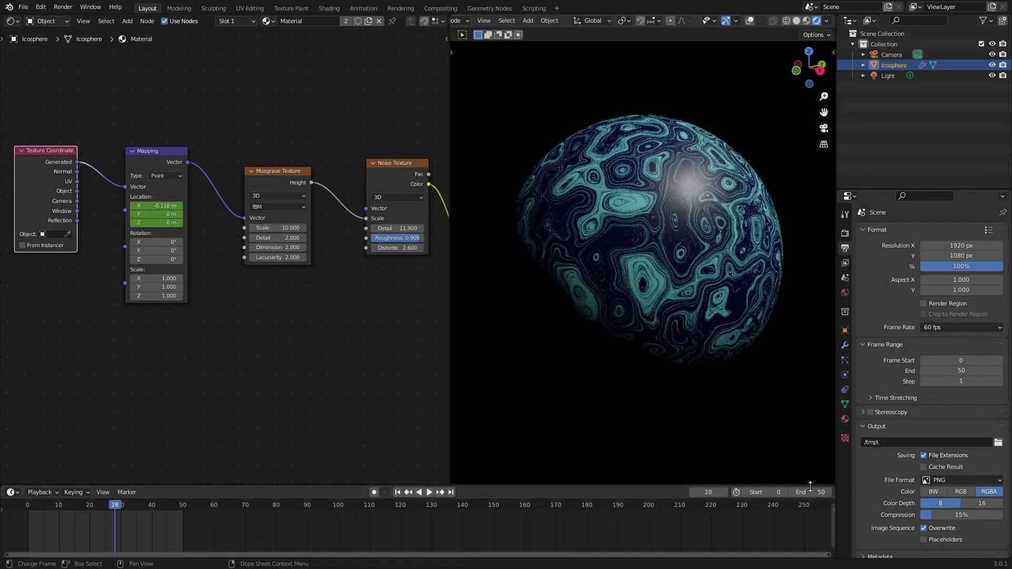
Step: Set the animation's end frame to 100 and keyframe the Mapping X location at 0 m on frame 100
key("Return")
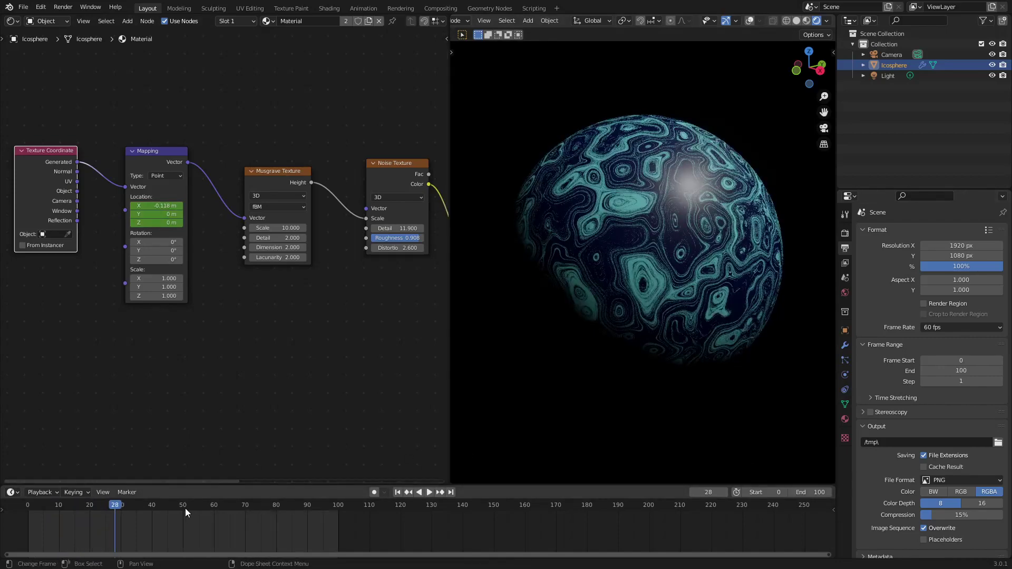
left_click(185, 508)
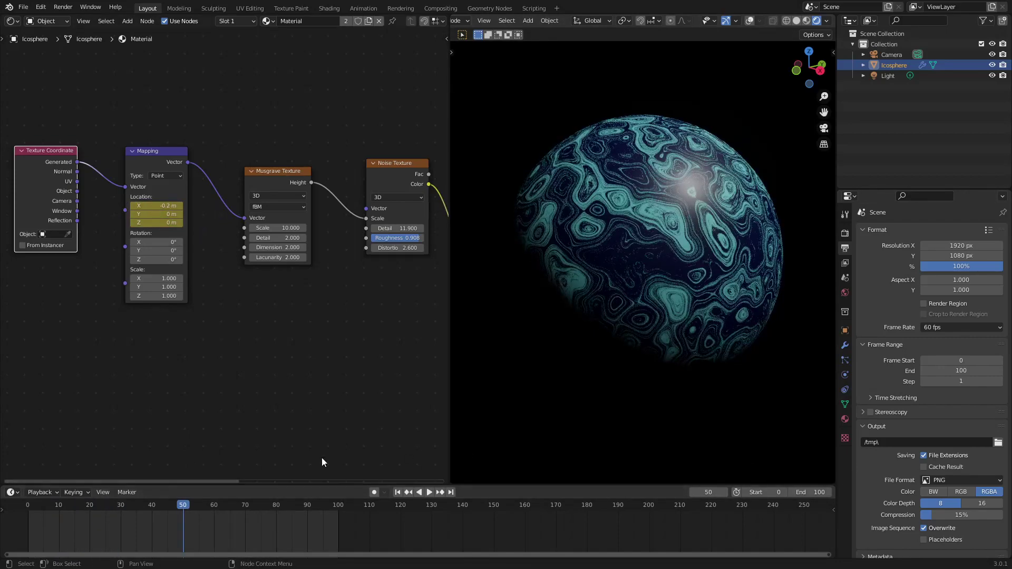
left_click(338, 505)
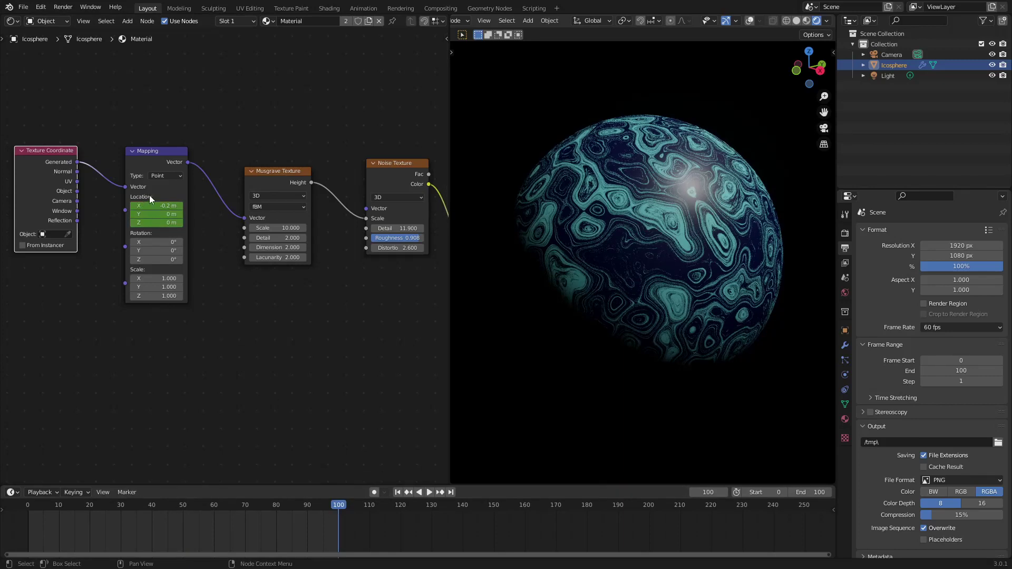
type("0")
key("Return")
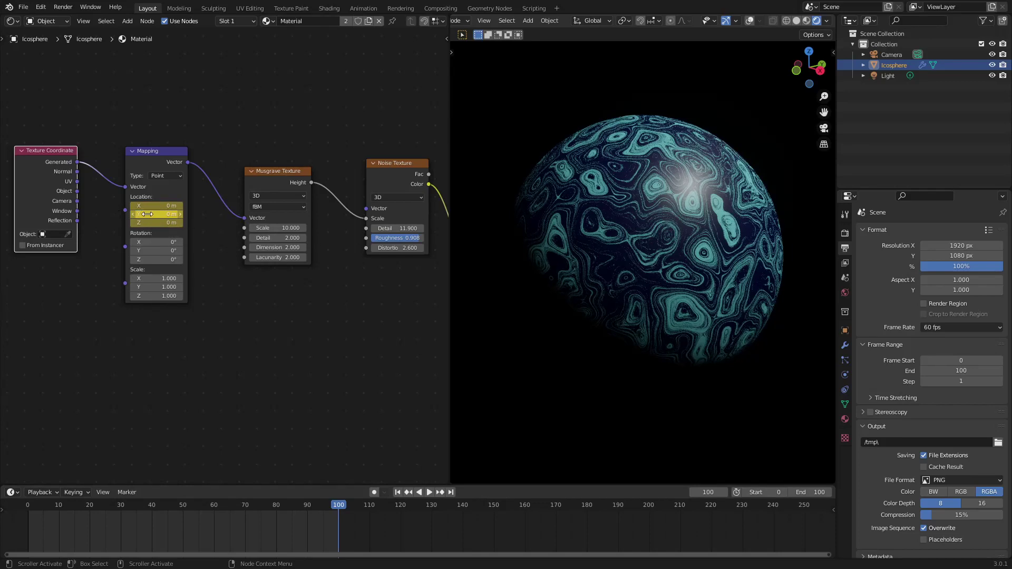
Step: Set the Mapping Y location to 0.2 m on frames 100 and 0, keyframing it on both
key("Return")
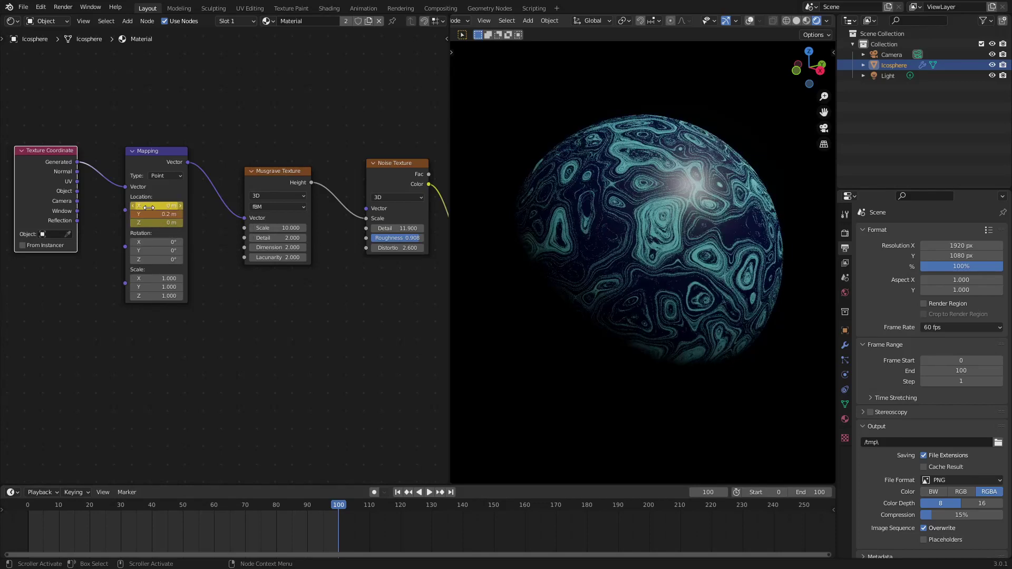
key("shift+Left")
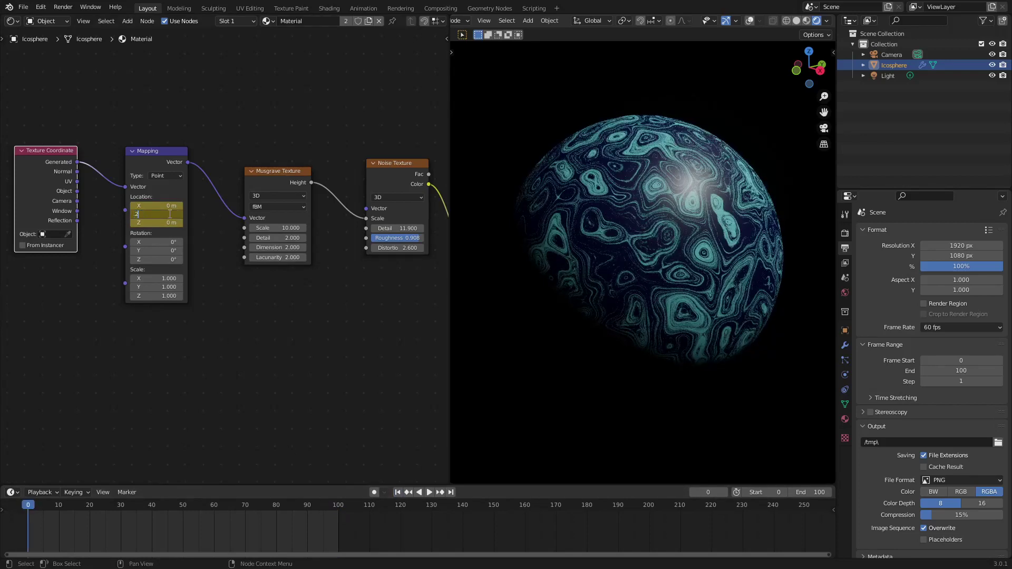
key("Return")
Step: Play the animation from the start frame to check the combined X and Y movement of the pattern
left_click(183, 506)
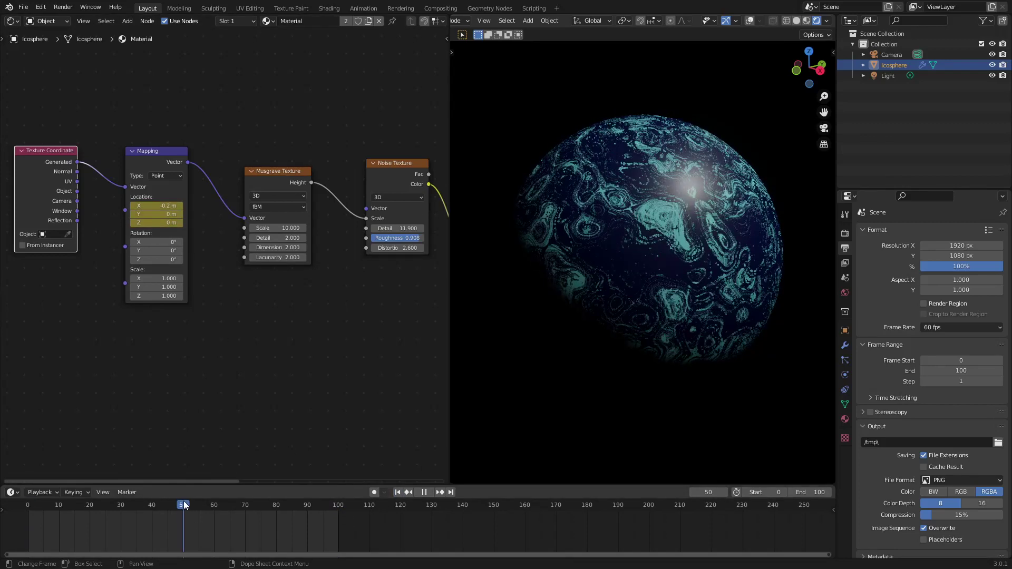
left_click(398, 492)
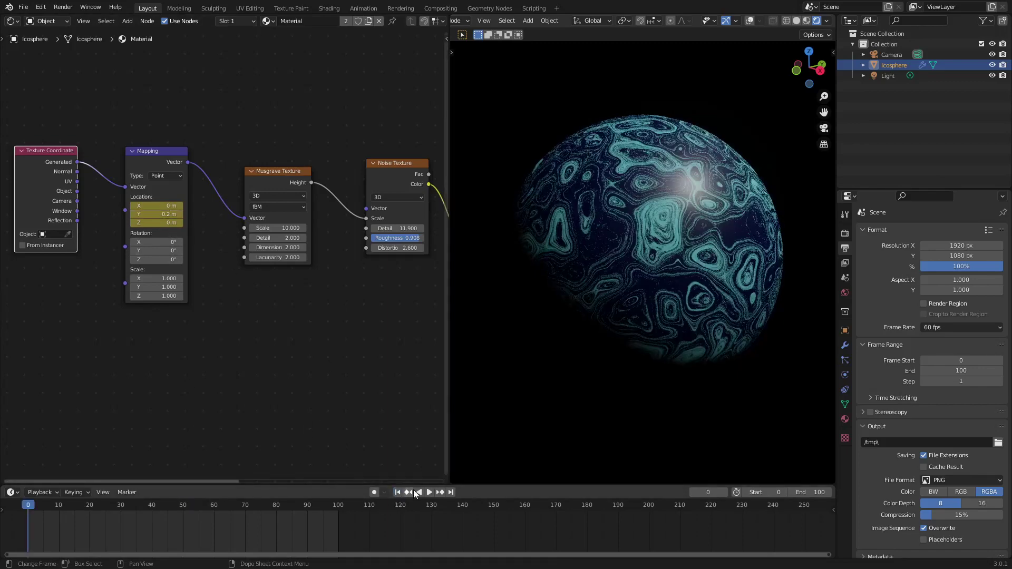
left_click(429, 493)
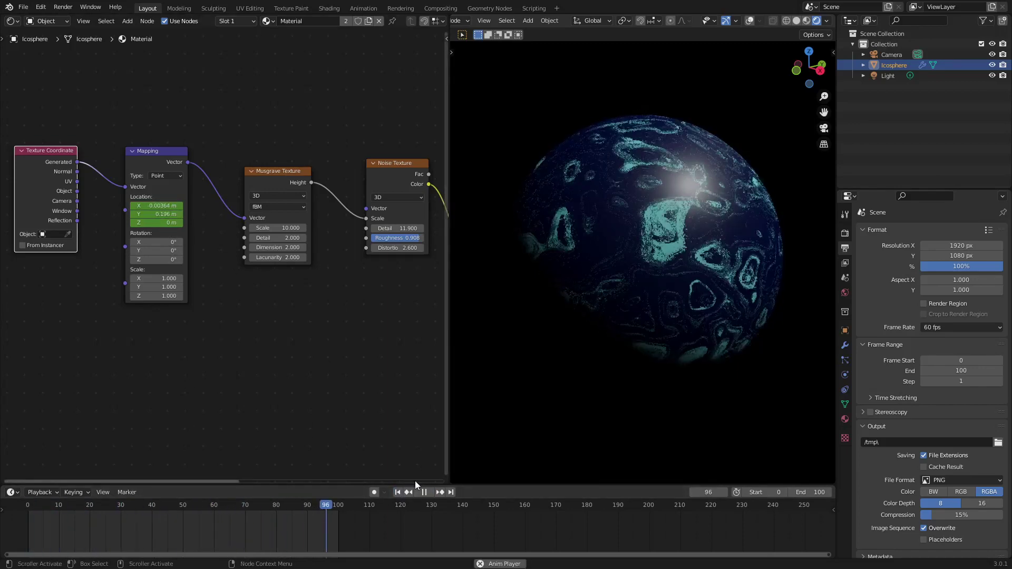
key("space")
Step: Try a Mapping Z location of 7.2 m at frame 50
left_click(183, 506)
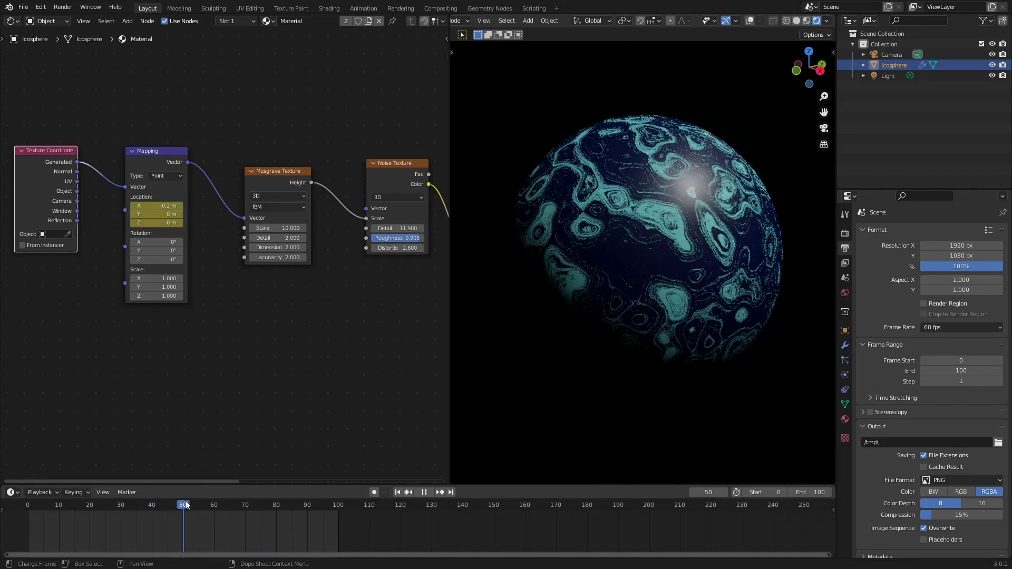
left_click_drag(153, 222, 196, 222)
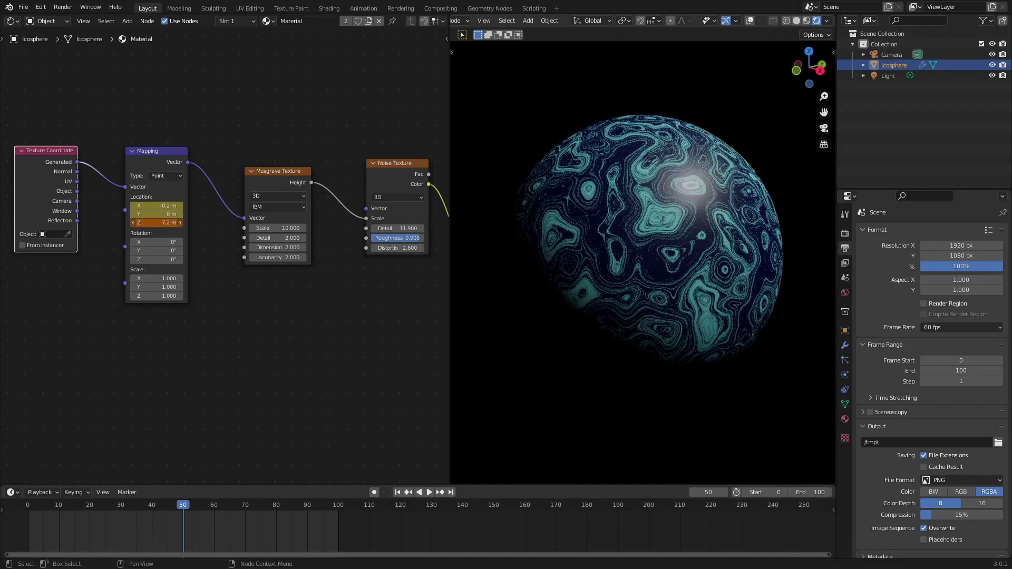
key("i")
Step: Return to the start frame, set the Mapping Z location to 10 m and keyframe it
key("shift+Left")
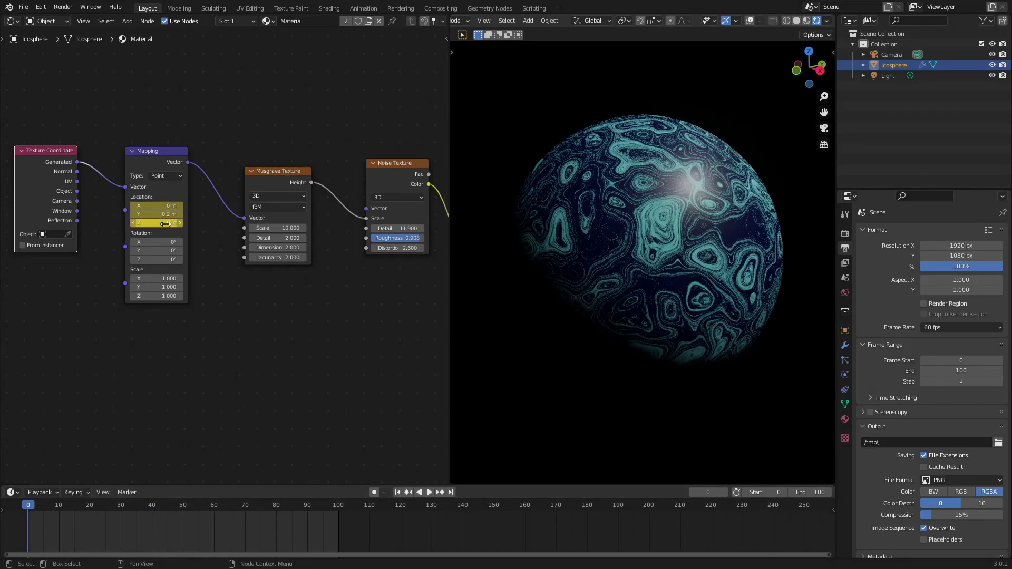
key("Return")
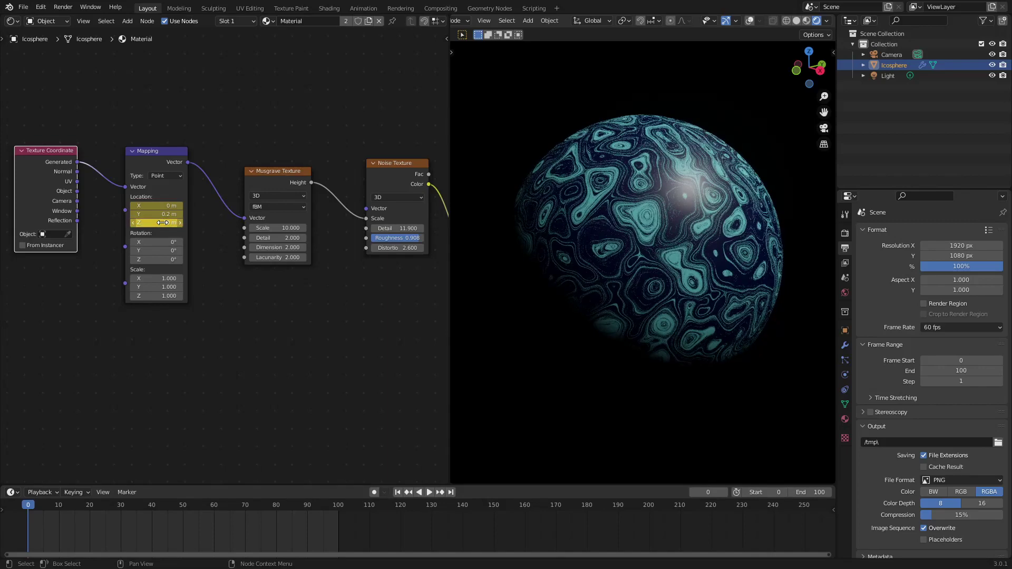
Step: Try a Mapping Z location of 9.8 m at frame 70
left_click(185, 505)
key("space")
key("space")
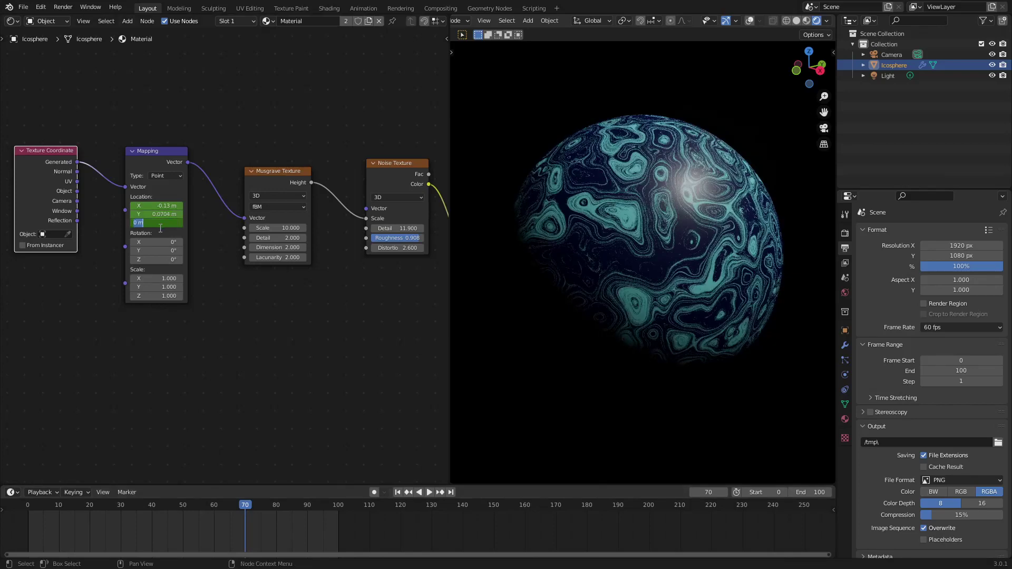
type("9.8")
key("Return")
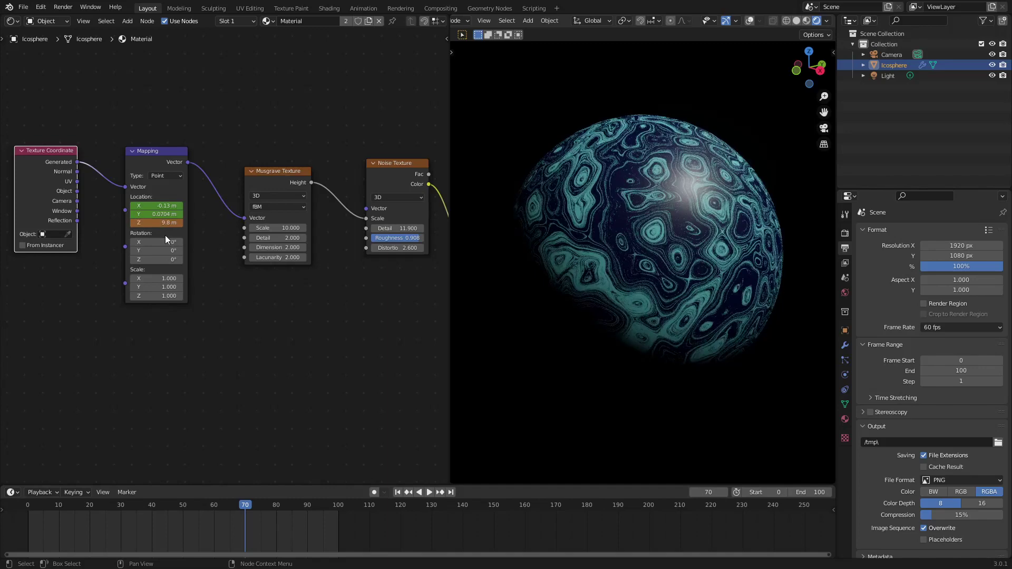
Step: Keyframe the Mapping Z location at 10 m on frame 100 and play the animation from the start frame
left_click(451, 492)
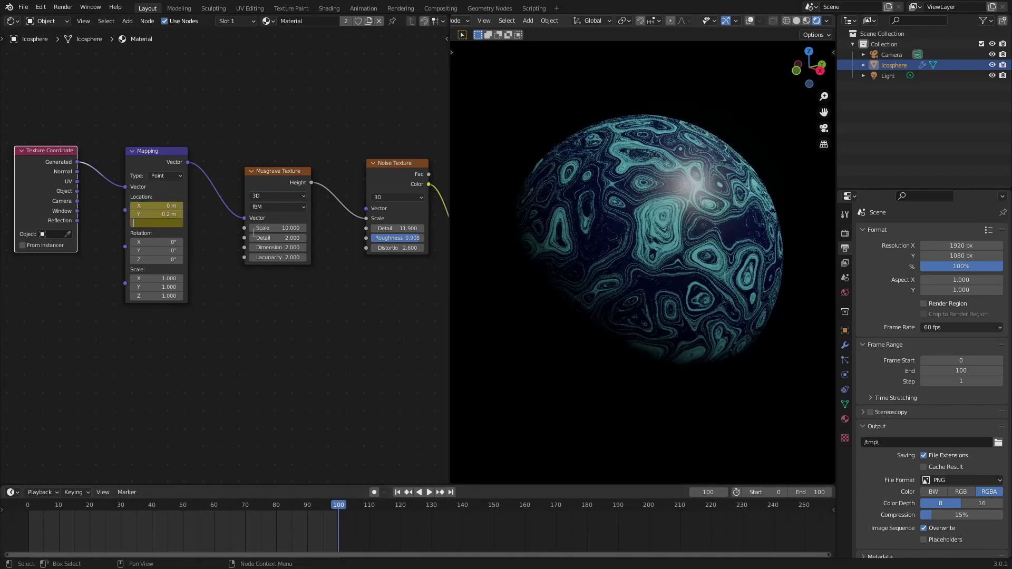
key("Return")
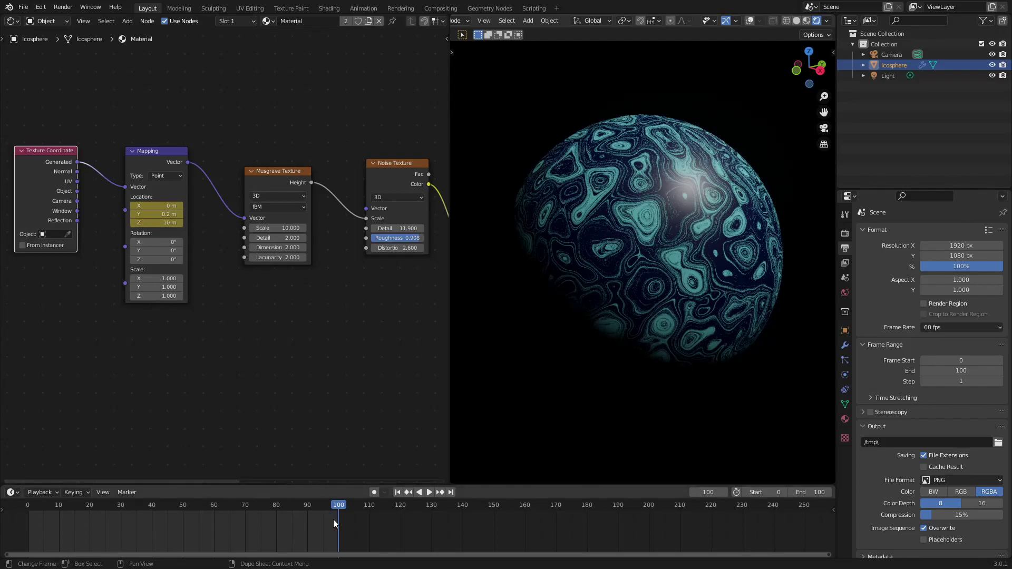
left_click(398, 492)
left_click(429, 492)
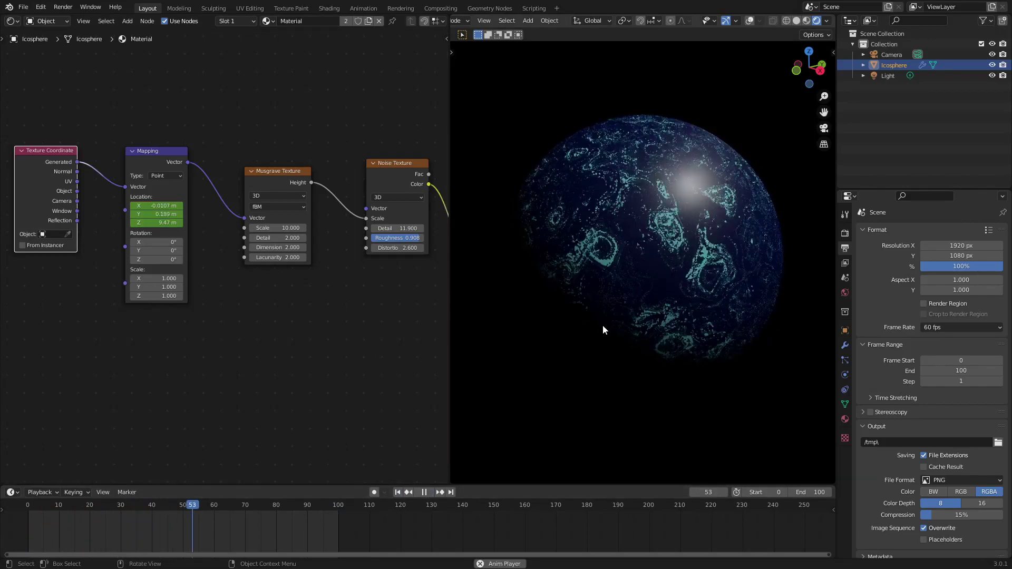
left_click(423, 493)
left_click(398, 493)
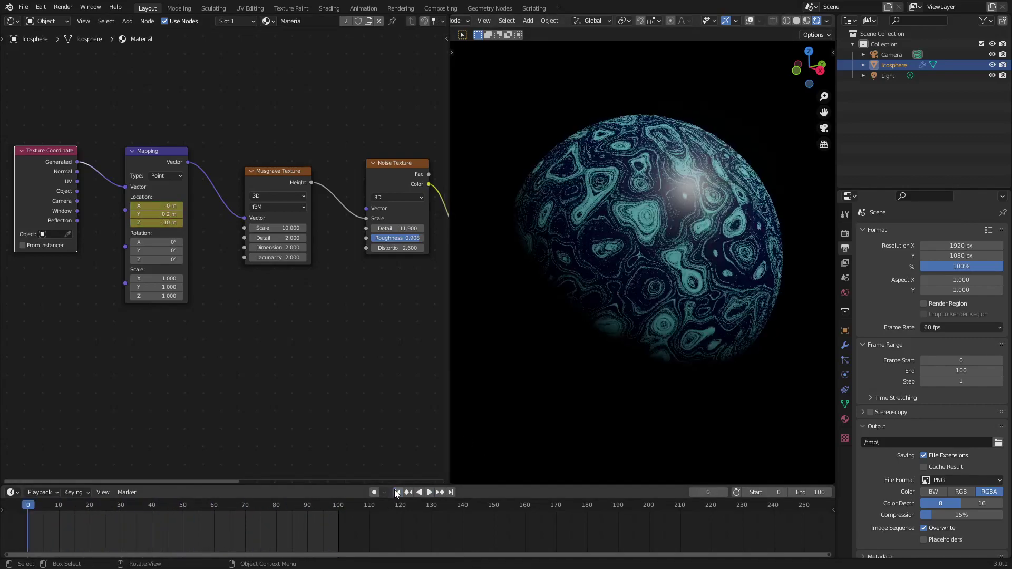
Step: Keyframe the Mapping Z location at 9.8 m on frame 50 and replay the animation
left_click_drag(57, 507, 182, 496)
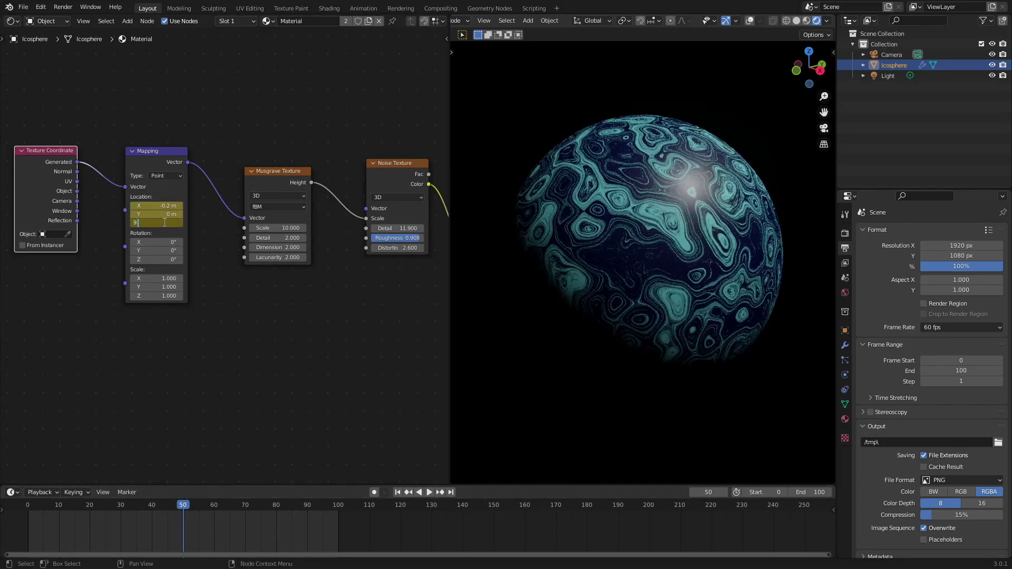
key("Return")
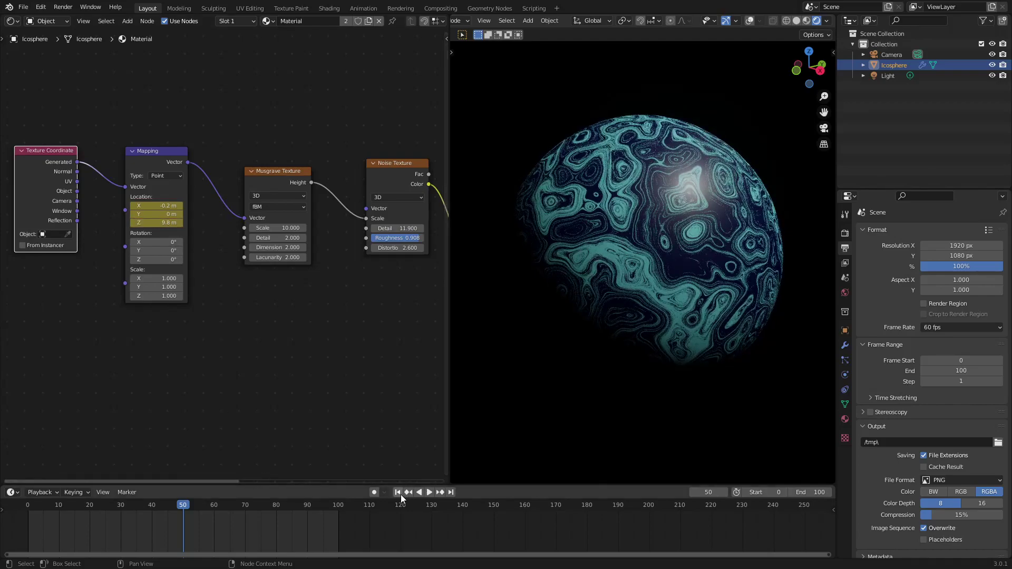
left_click(429, 492)
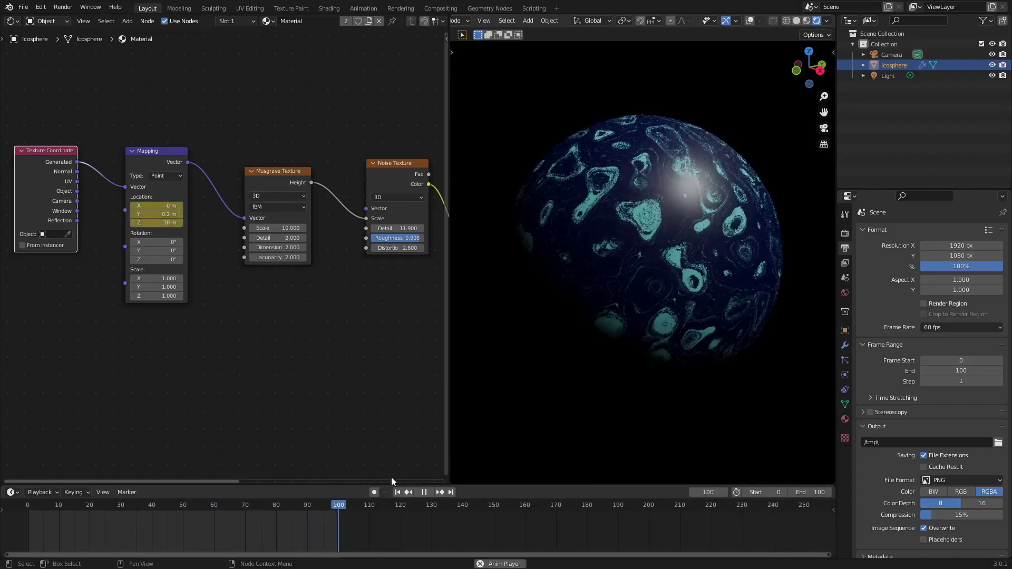
Step: Turn off viewport denoising in the render settings and examine the animated planet from different distances and angles
left_click(845, 233)
left_click(924, 289)
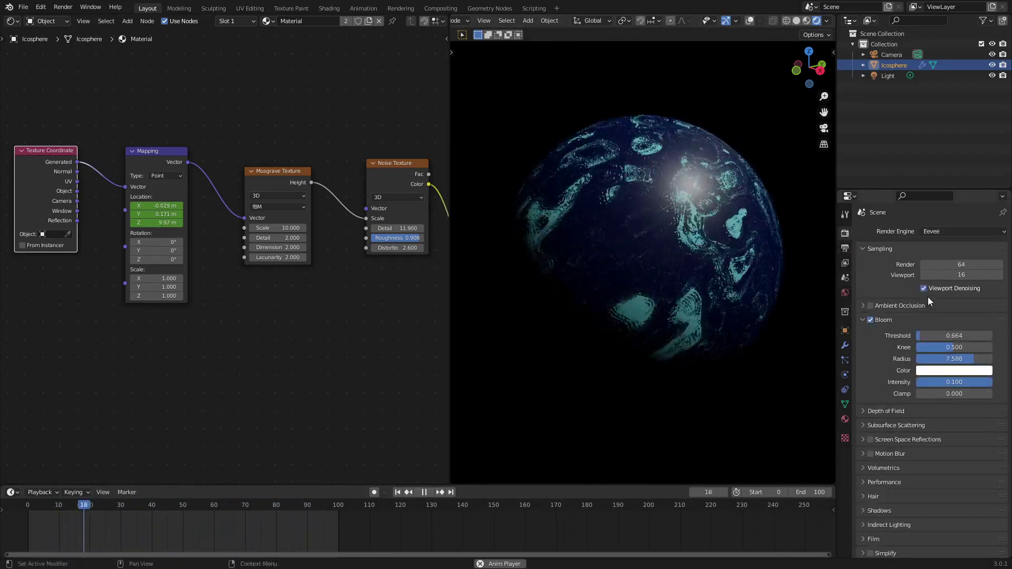
middle_click_drag(722, 281, 738, 306)
scroll(685, 299, "up", 4)
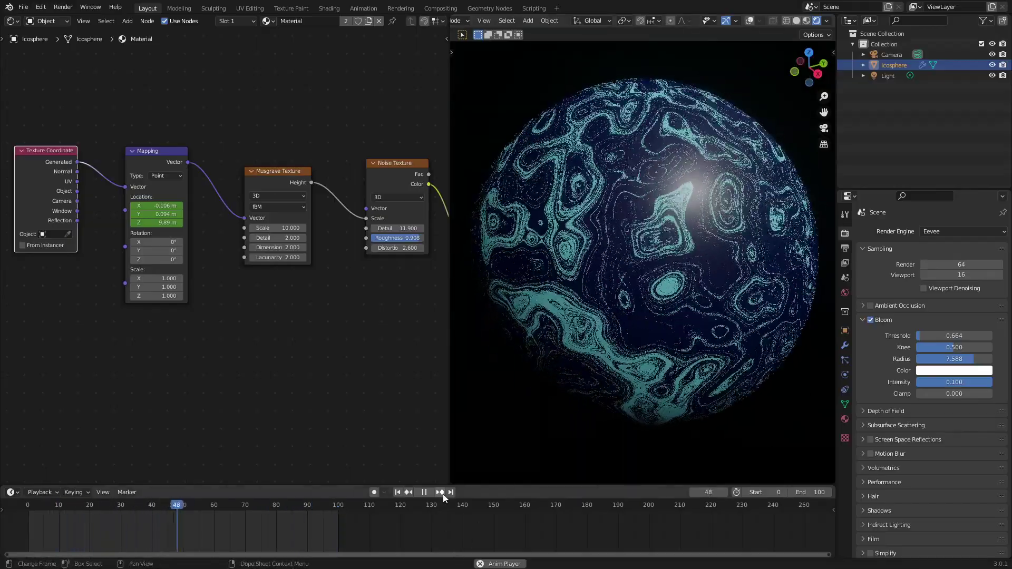
scroll(603, 359, "down", 2)
middle_click_drag(620, 358, 649, 365)
scroll(715, 339, "down", 3)
middle_click_drag(654, 291, 644, 290)
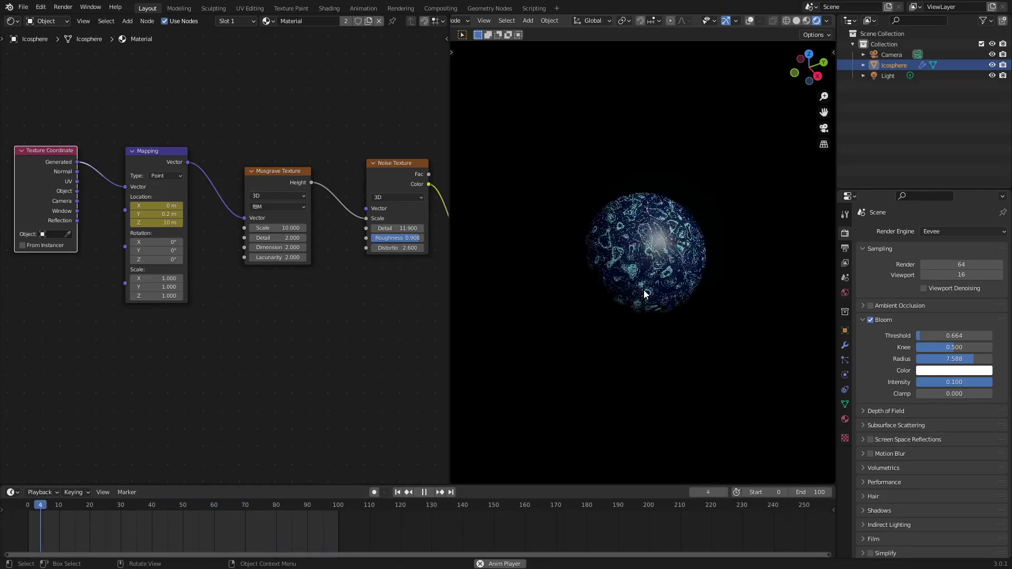
scroll(596, 244, "up", 4)
Step: Set the Musgrave Texture's scale to 0.3 and its detail to 0.1, checking the effect on the playing animation
mouse_move(277, 229)
left_mouse_down()
mouse_move(197, 228)
mouse_move(296, 227)
left_mouse_up()
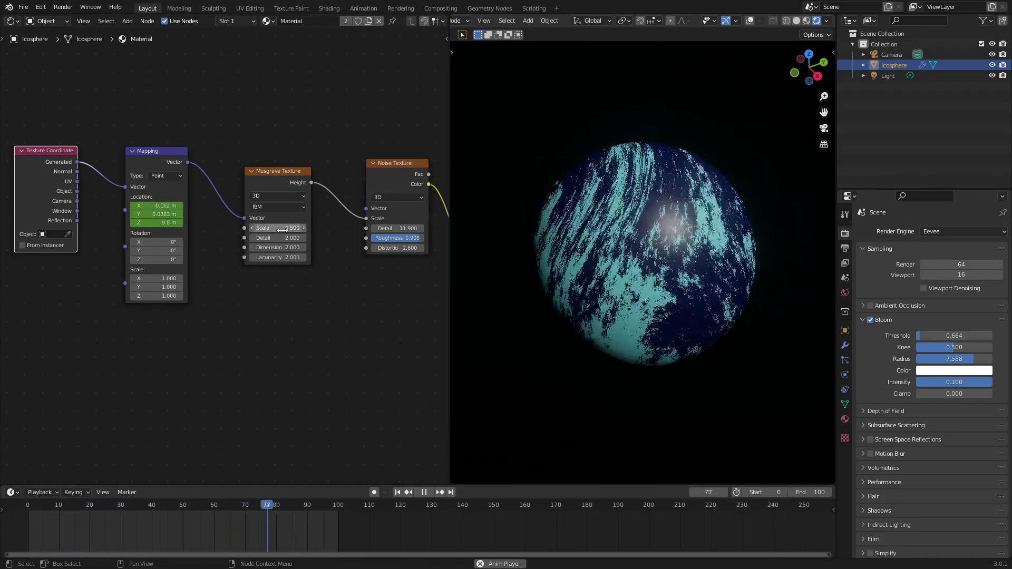
left_click(252, 228)
left_click(252, 229)
middle_click_drag(593, 250, 655, 239)
left_click_drag(275, 238, 261, 237)
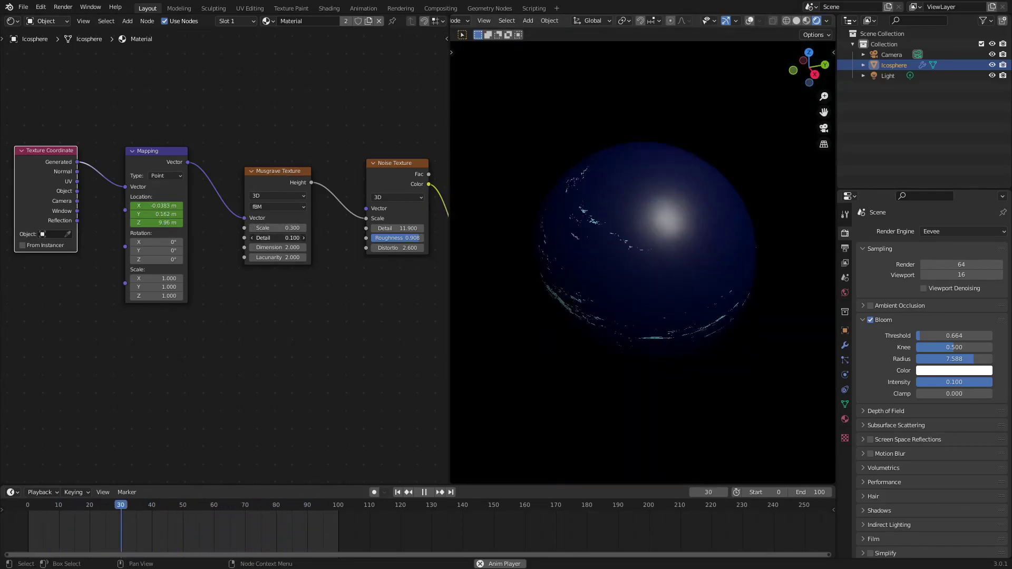
middle_click_drag(681, 229, 696, 249)
Step: Move the ColorRamp's dark blue stop to position 0.323 and change its color to black
middle_click_drag(405, 246, 222, 254)
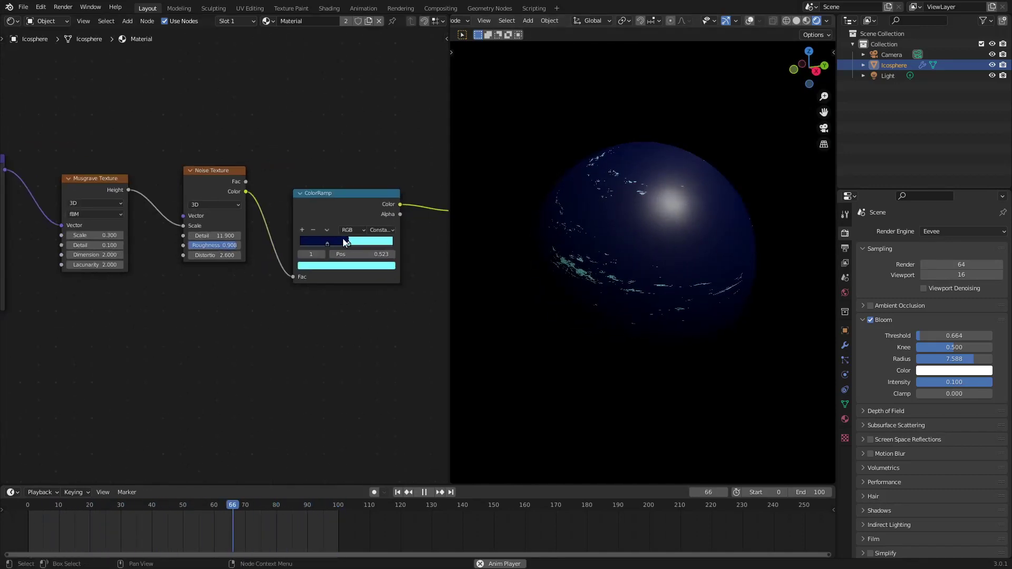
left_click_drag(347, 243, 322, 243)
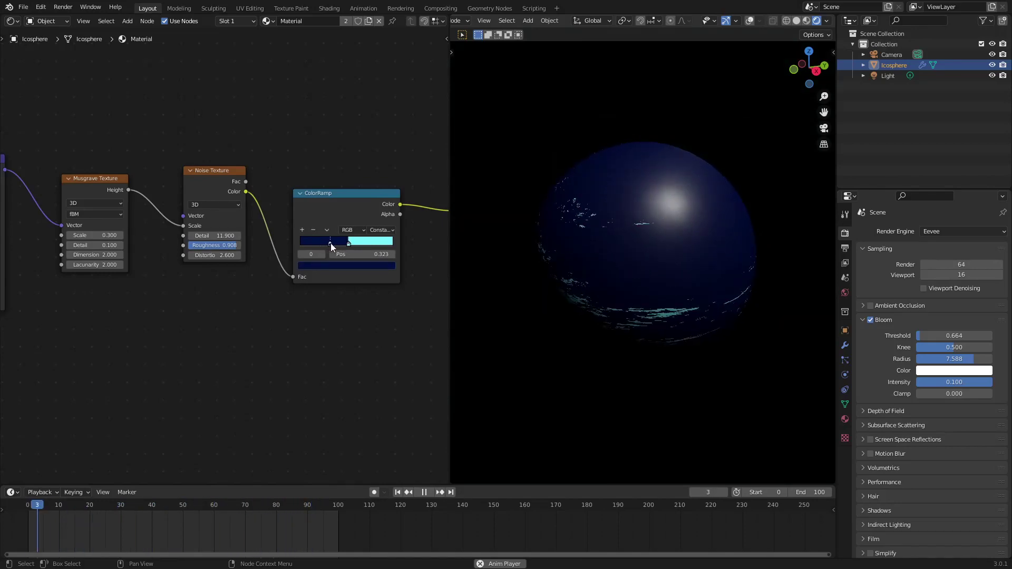
left_click(347, 264)
left_click_drag(376, 192, 375, 202)
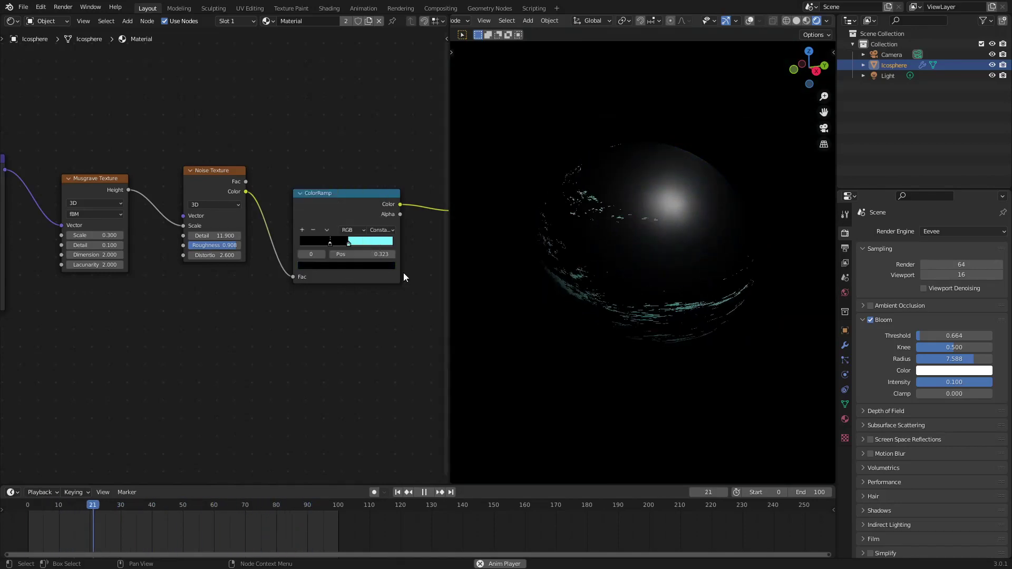
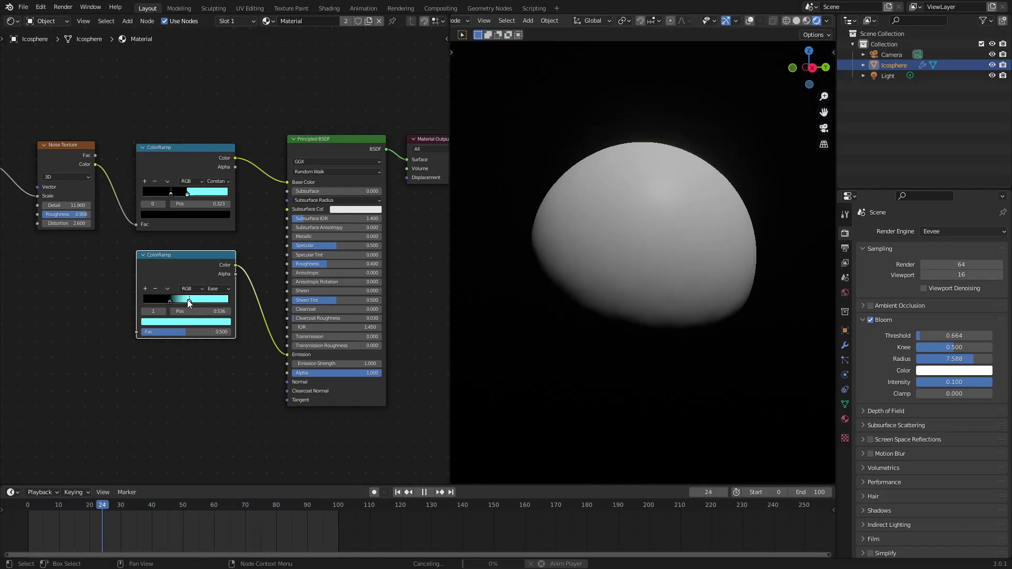
middle_click_drag(274, 300, 339, 303)
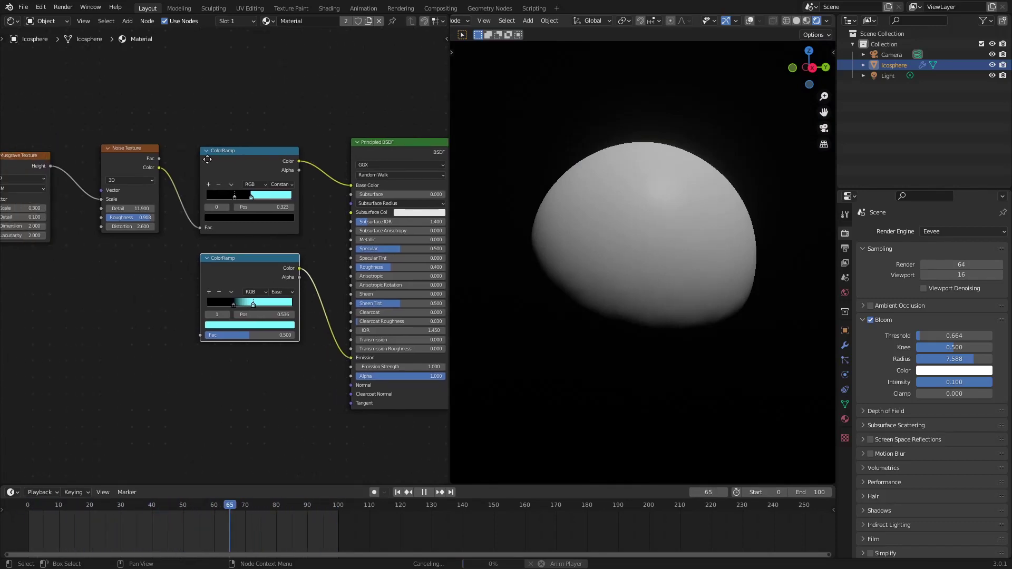
Step: Undo the duplicated ColorRamp and its link to the Principled BSDF's Emission input
middle_click_drag(290, 265, 291, 228)
key("ctrl+z")
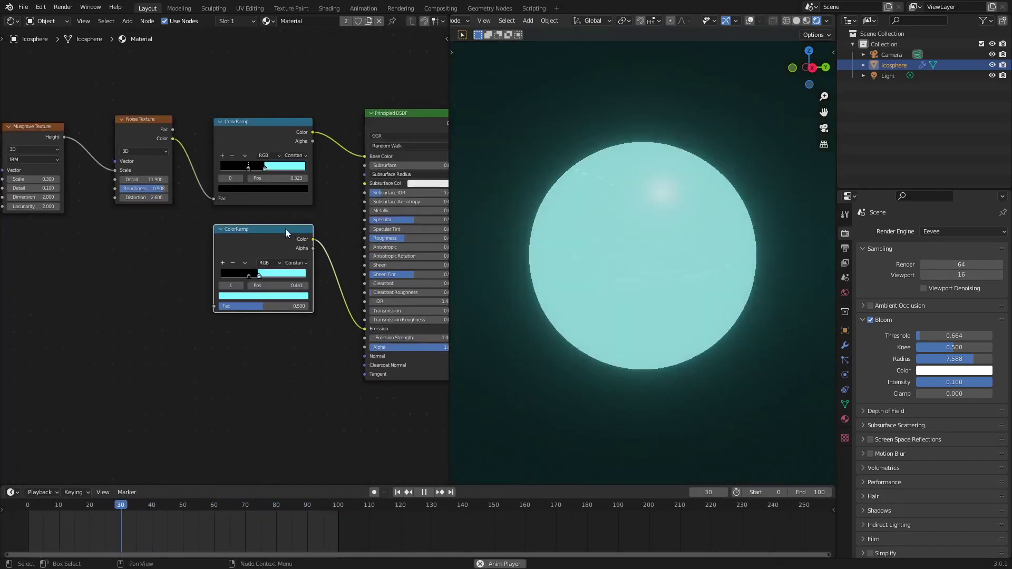
key("ctrl+z")
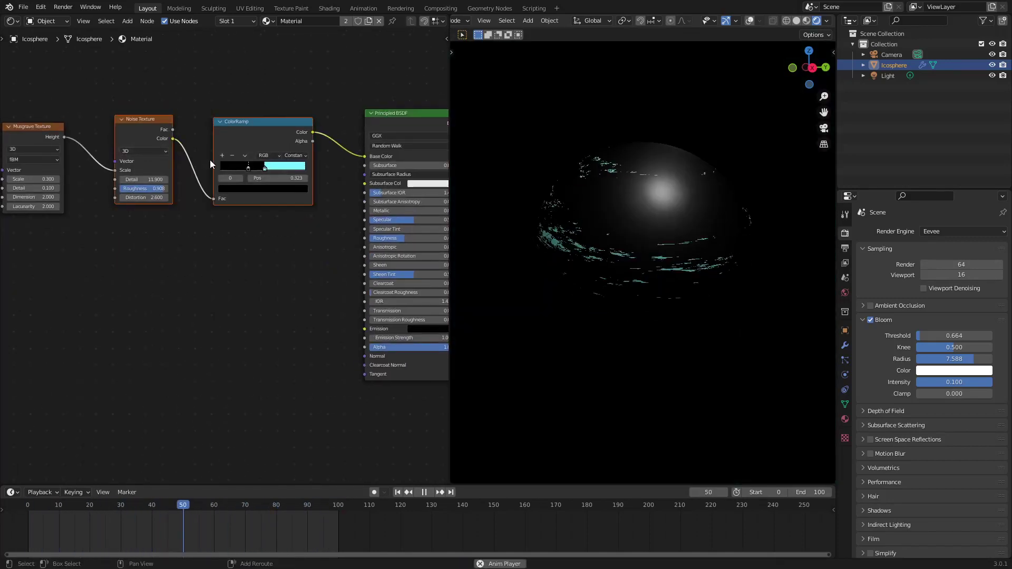
Step: Duplicate the Musgrave Texture, Noise Texture and ColorRamp nodes together and place the copies below the originals
middle_click_drag(204, 220, 340, 231)
left_click_drag(419, 249, 170, 135)
middle_click_drag(241, 165, 230, 166)
scroll(364, 231, "down", 1)
middle_click_drag(365, 231, 260, 239)
scroll(368, 265, "down", 2)
key("shift+d")
left_click(117, 251)
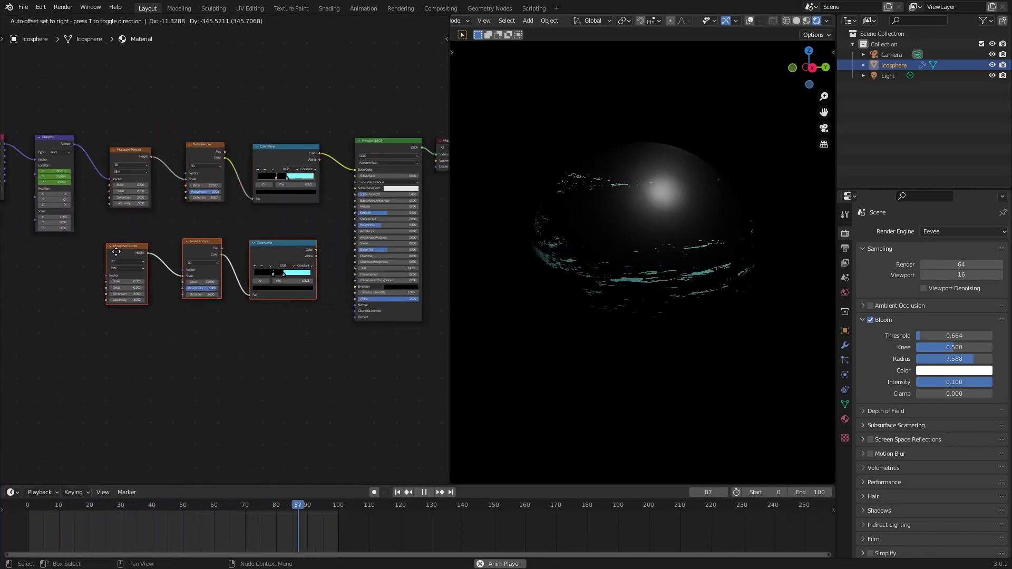
Step: Connect the duplicated ColorRamp's Color output to the Principled BSDF's Emission input and check the glow on the planet
left_click_drag(315, 249, 357, 286)
scroll(335, 310, "up", 1)
middle_click_drag(336, 309, 229, 287)
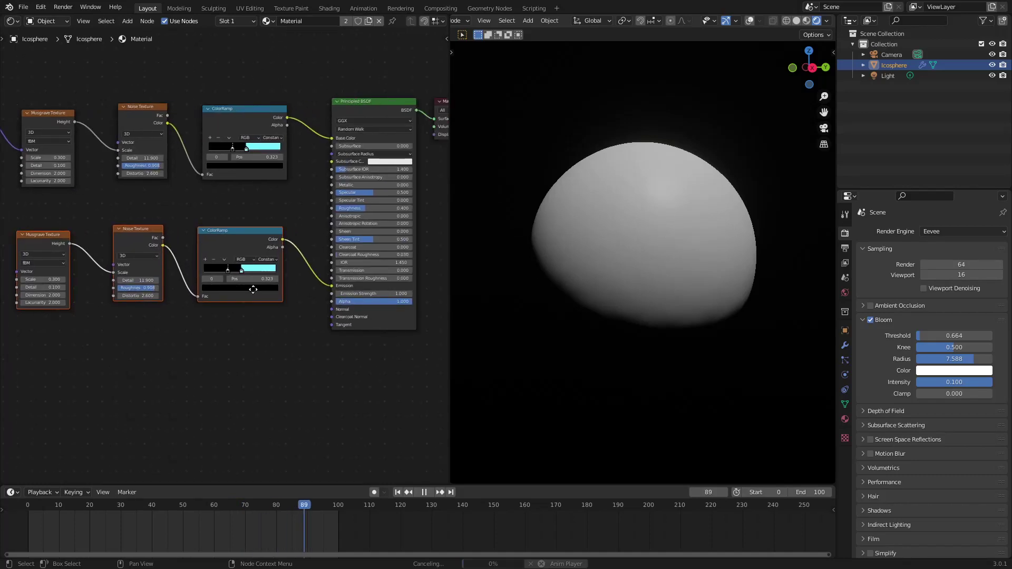
scroll(253, 290, "up", 2)
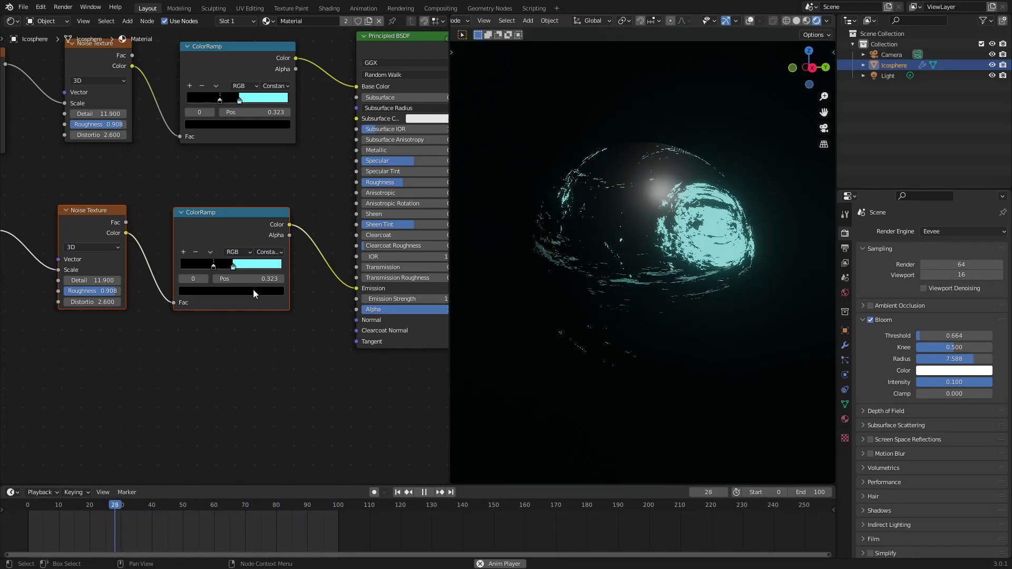
middle_click_drag(559, 303, 625, 308)
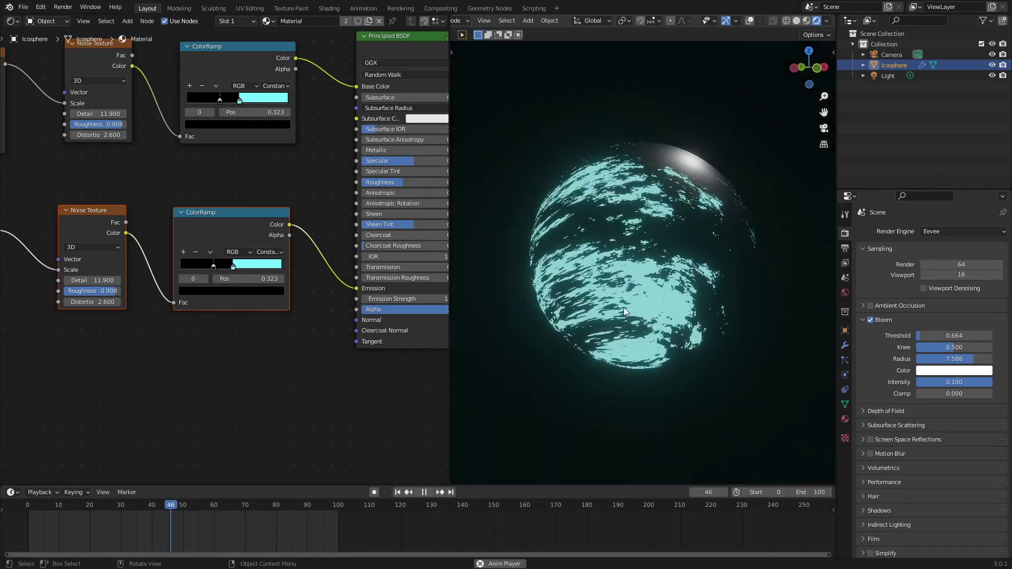
Step: Duplicate the Texture Coordinate and Mapping nodes below the originals and connect the copied Mapping to the duplicated Musgrave Texture's Vector input
scroll(624, 308, "down", 3)
middle_click_drag(433, 279, 262, 338)
scroll(166, 330, "down", 4)
middle_click_drag(165, 330, 259, 334)
left_click_drag(249, 295, 125, 149)
key("shift+d")
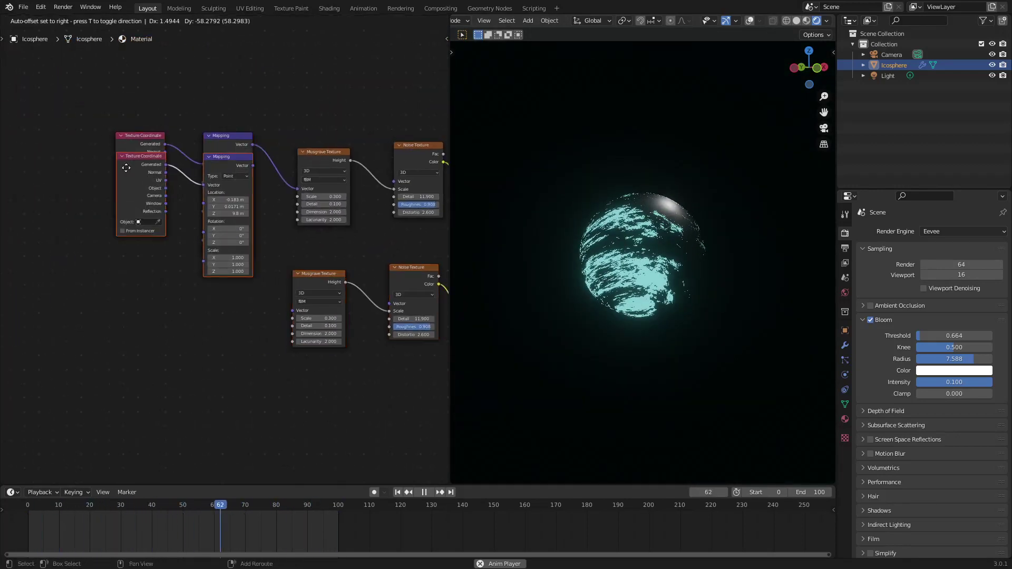
left_click(124, 283)
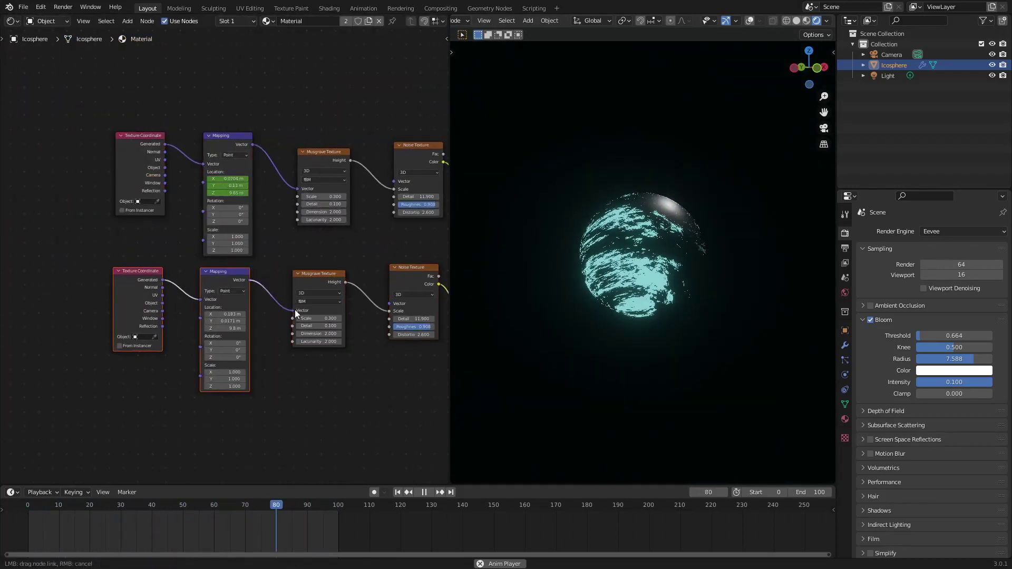
left_click_drag(296, 309, 294, 310)
middle_click_drag(399, 276, 174, 239)
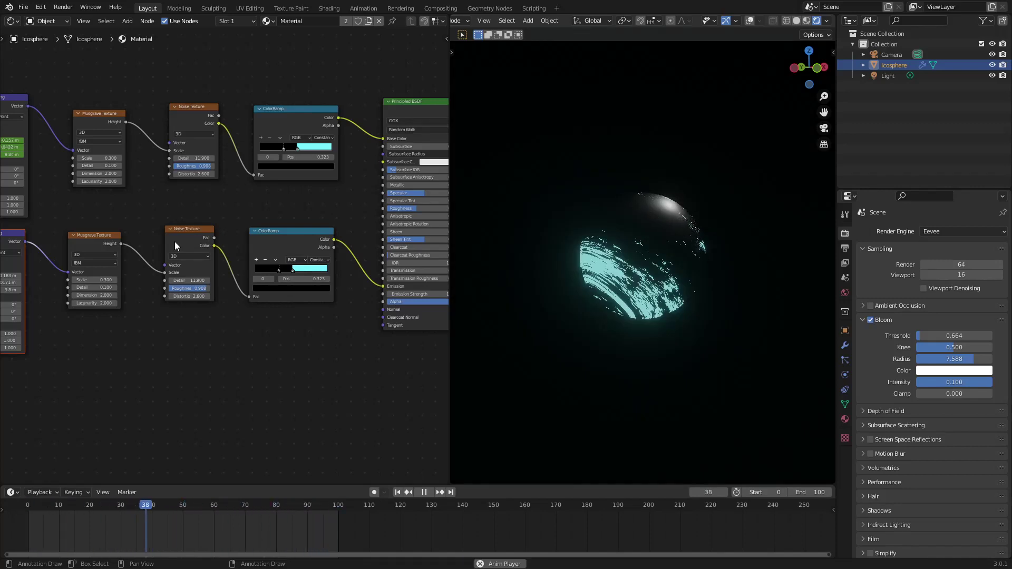
Step: Stop playback and compare the original and duplicated Mapping nodes' Location values while scrubbing to frame 35
key("space")
middle_click_drag(131, 219, 330, 218)
scroll(283, 185, "up", 3)
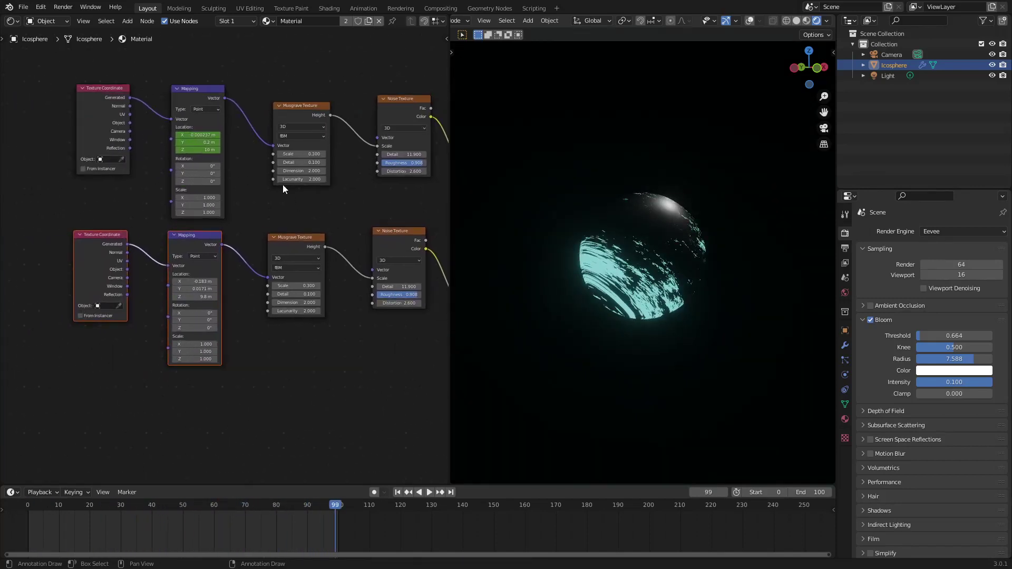
middle_click_drag(240, 90, 314, 100)
left_click(293, 132)
left_click_drag(237, 505, 136, 505)
left_click(267, 287)
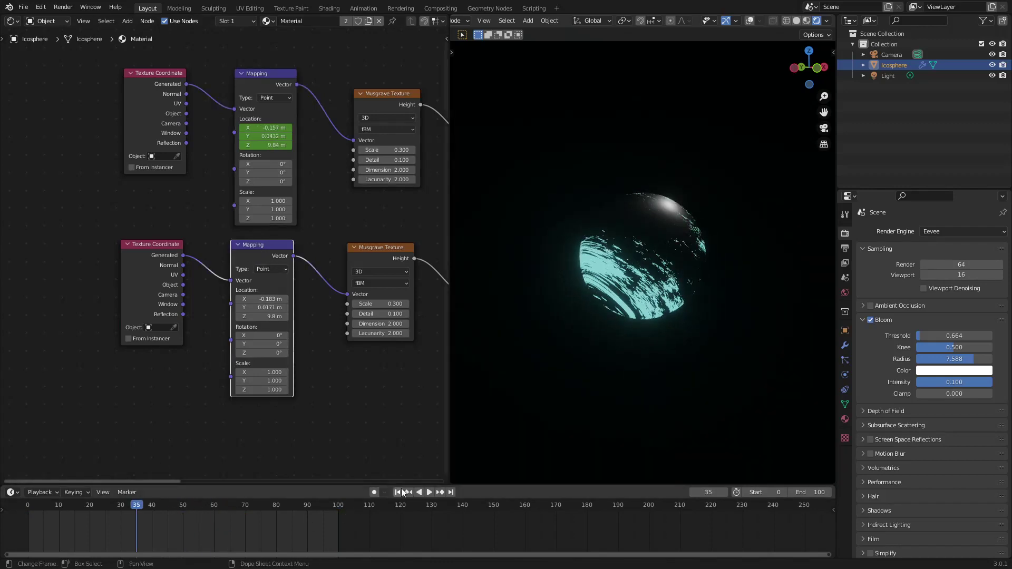
left_click(258, 65)
left_click(266, 75)
key("shift+d")
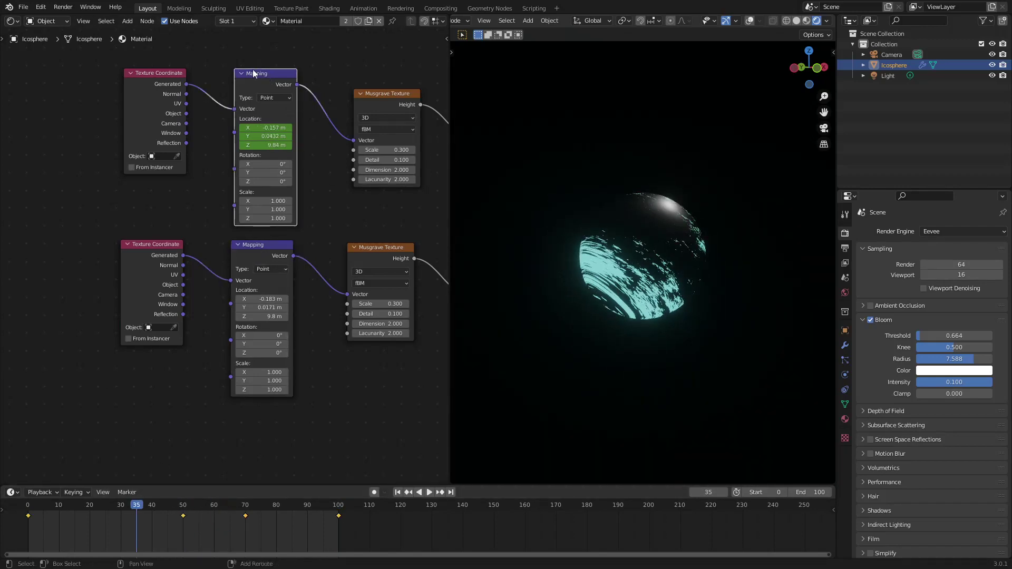
left_click(52, 173)
key("ctrl+z")
right_click(270, 79)
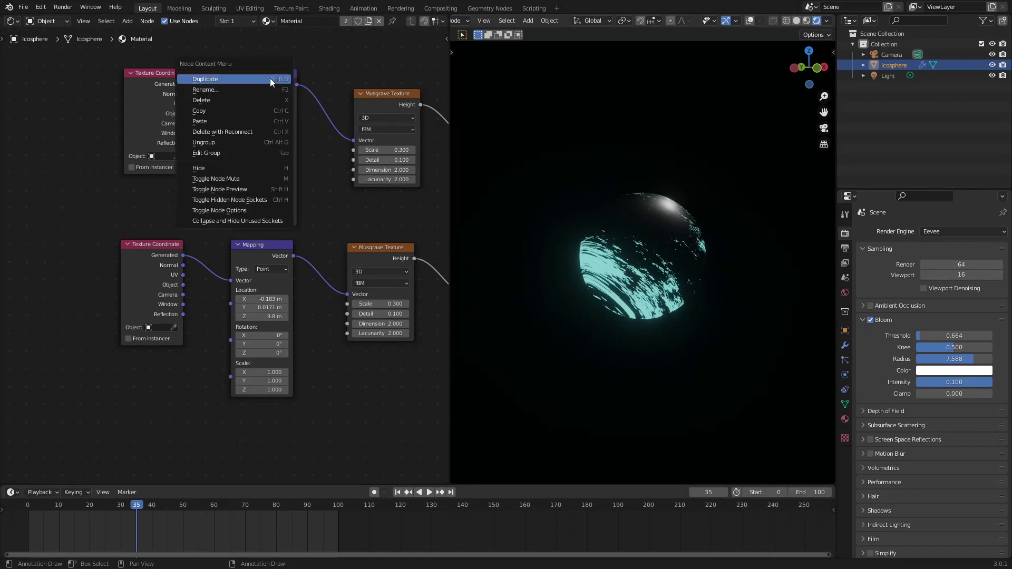
left_click_drag(309, 65, 270, 232)
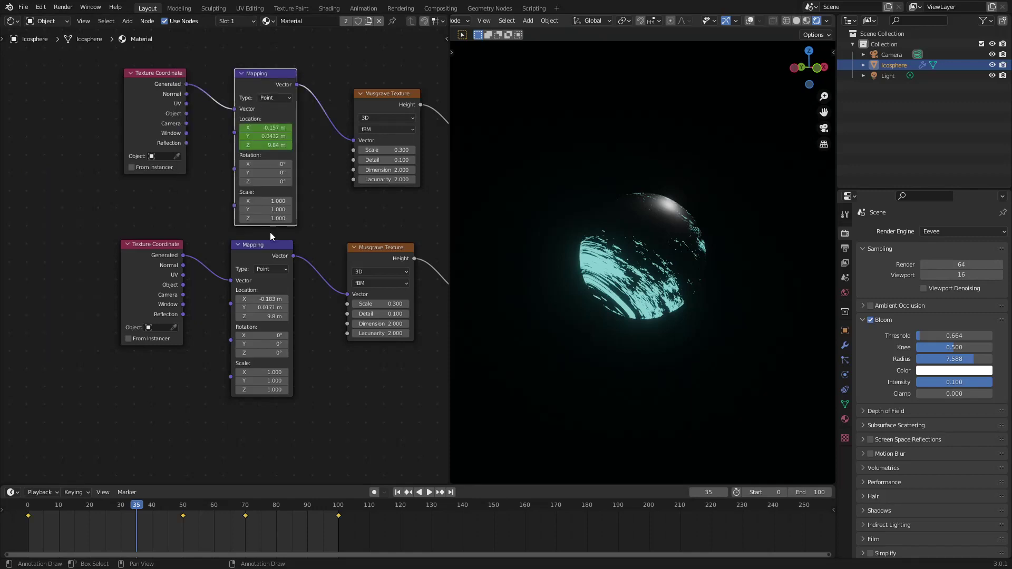
Step: Jump to frame 0 and try to paste the original Mapping node's timeline keyframes onto the duplicated Mapping node
left_click(398, 493)
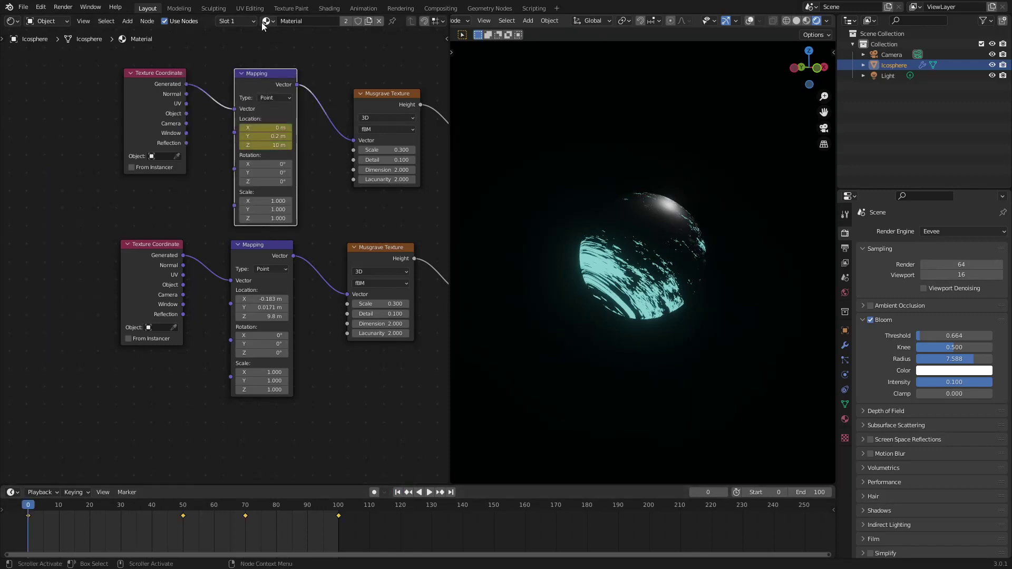
left_click_drag(409, 528, 6, 497)
left_click(269, 255)
key("ctrl+v")
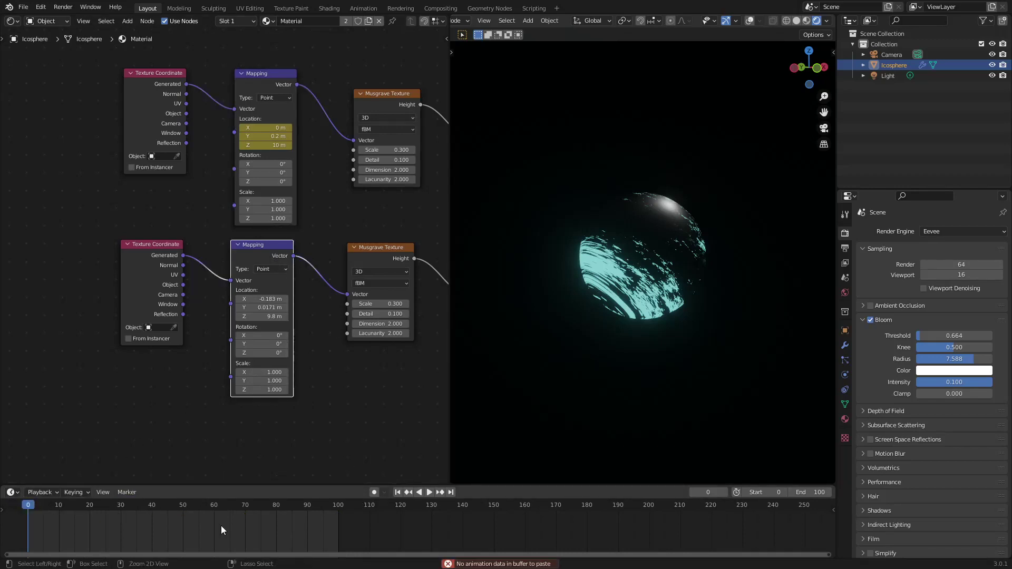
left_click(270, 76)
right_click(271, 75)
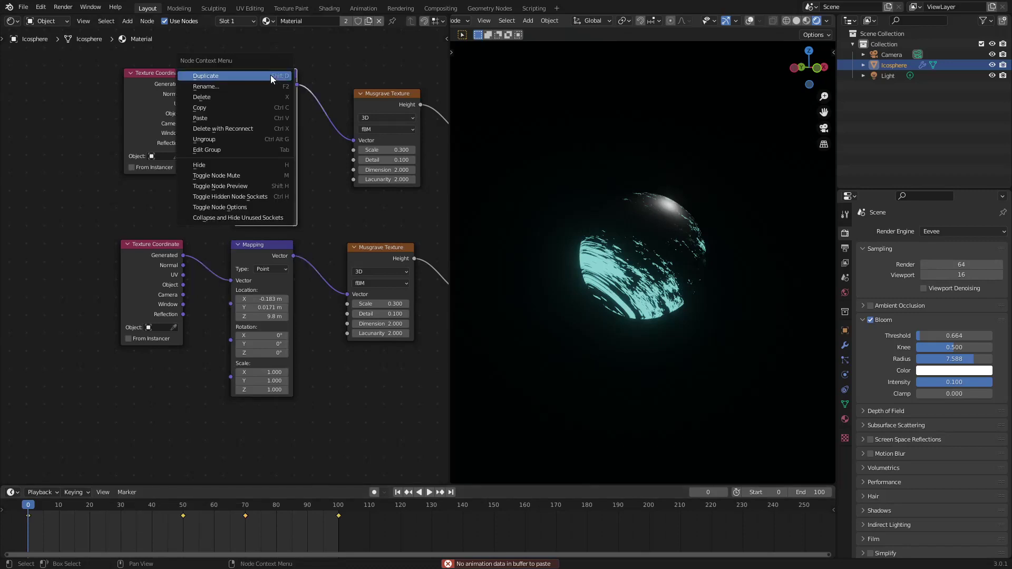
left_click(259, 255, "shift")
right_click(259, 254)
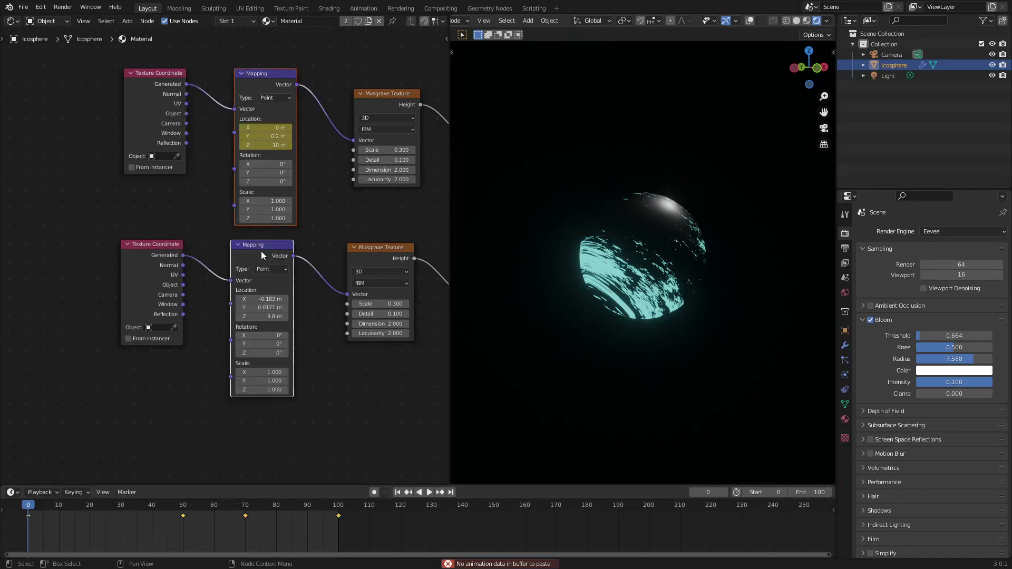
right_click(274, 259)
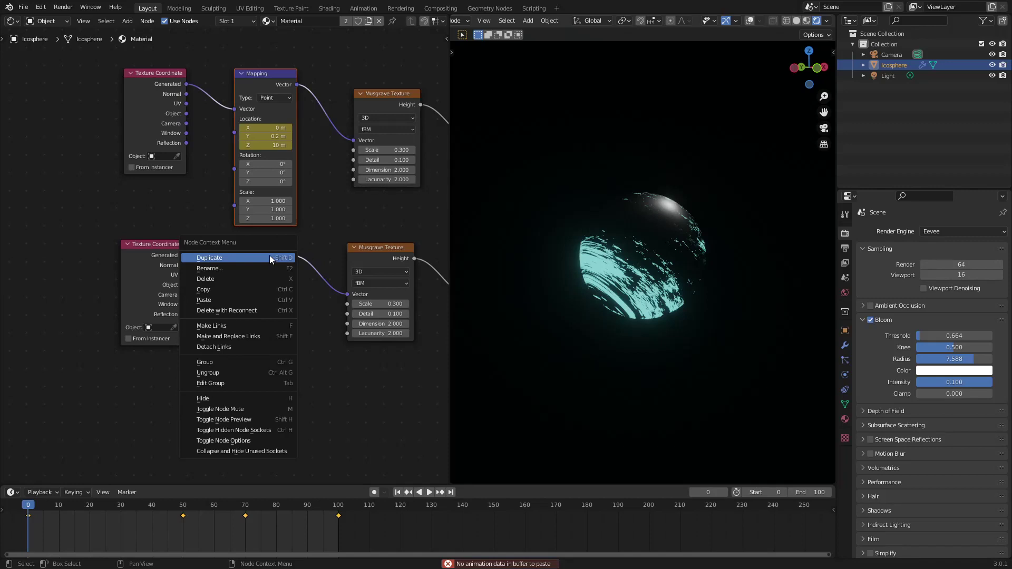
Step: Switch the 3D Viewport area to the Graph Editor, bring the curves into view and expand the Material channel
left_click(10, 21)
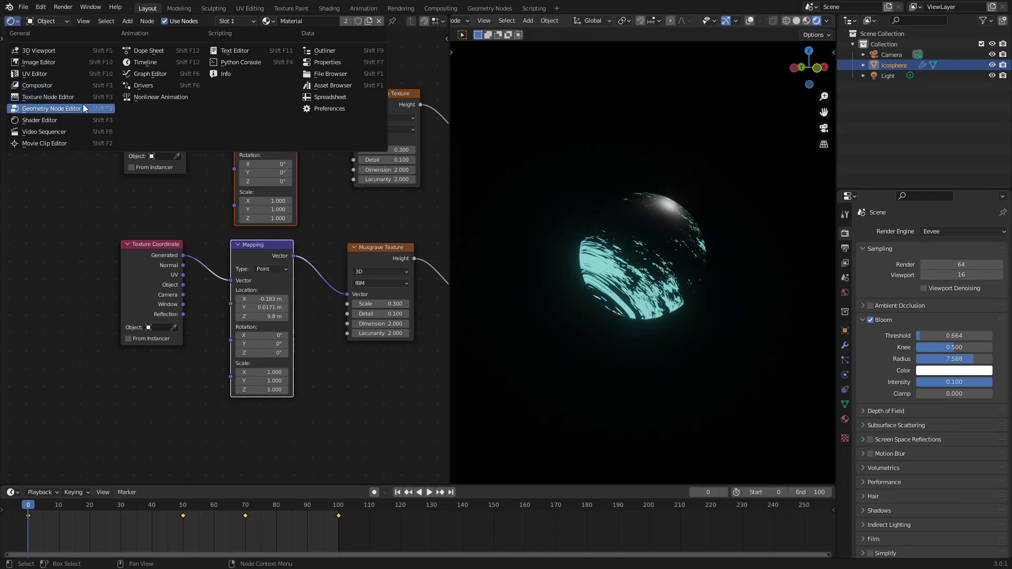
left_click(459, 21)
left_click(460, 23)
scroll(459, 22, "up", 3)
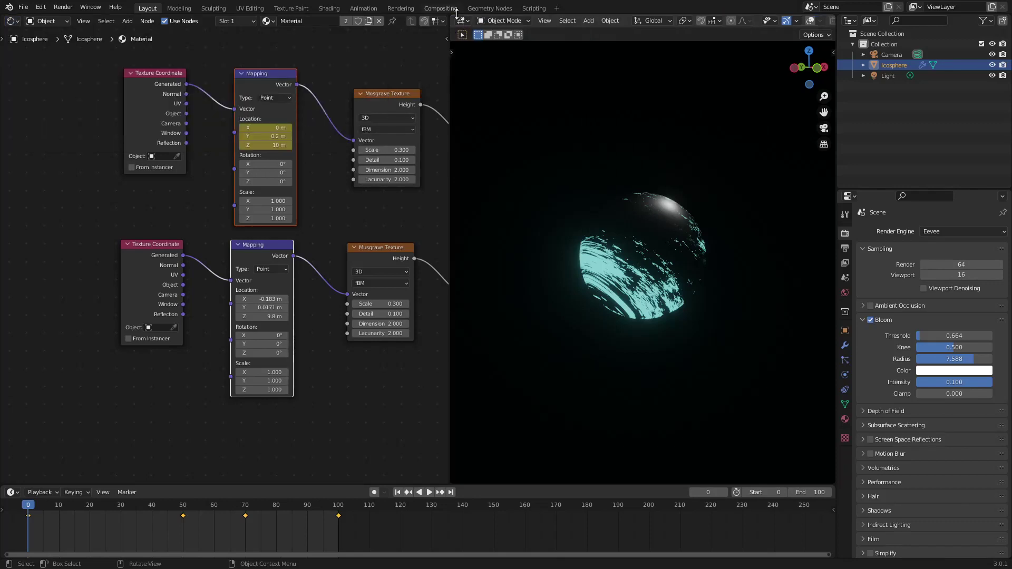
left_click(462, 21)
left_click(612, 73)
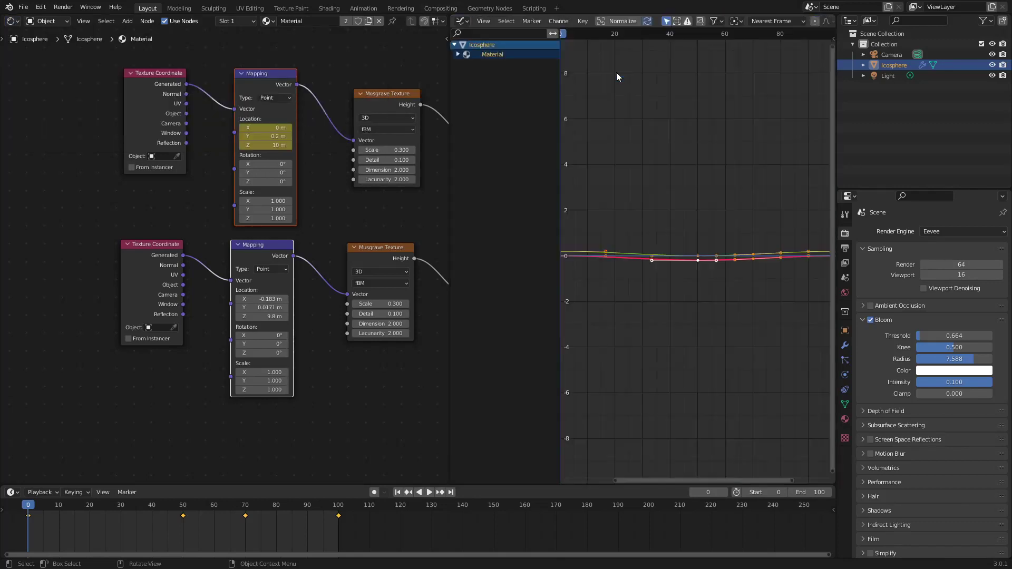
scroll(688, 302, "down", 3)
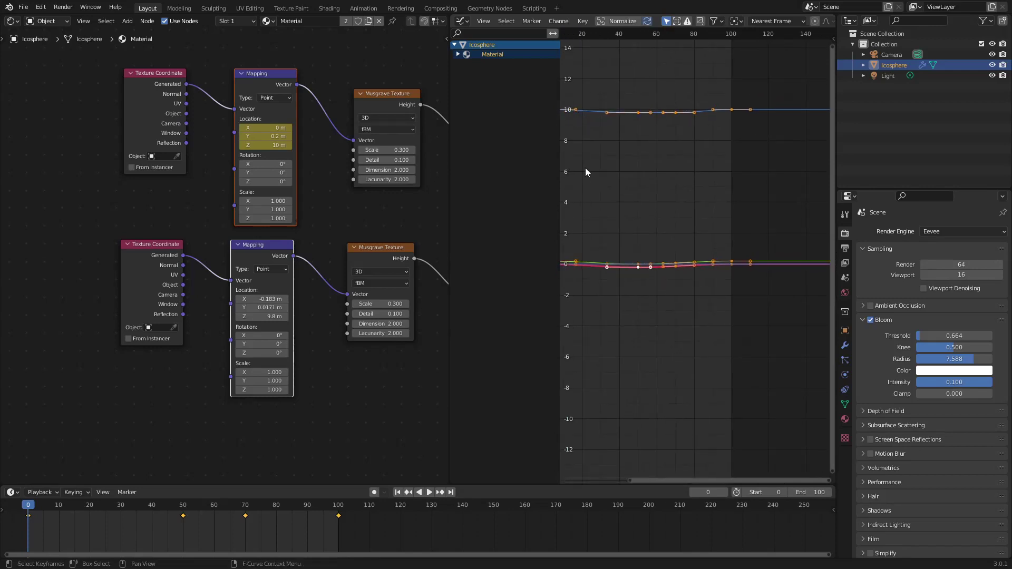
key("Home")
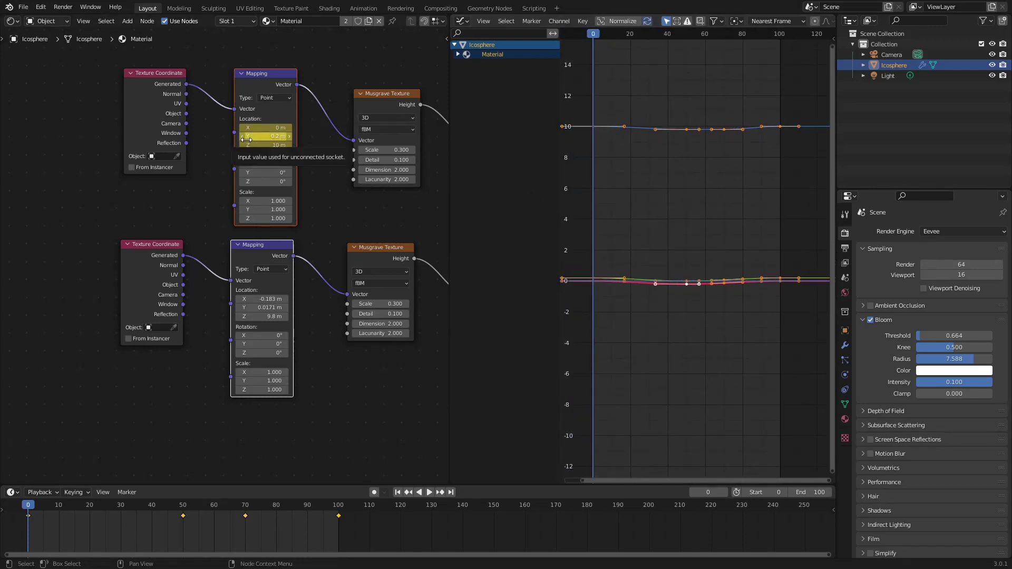
middle_click_drag(655, 203, 644, 206)
left_click(457, 54)
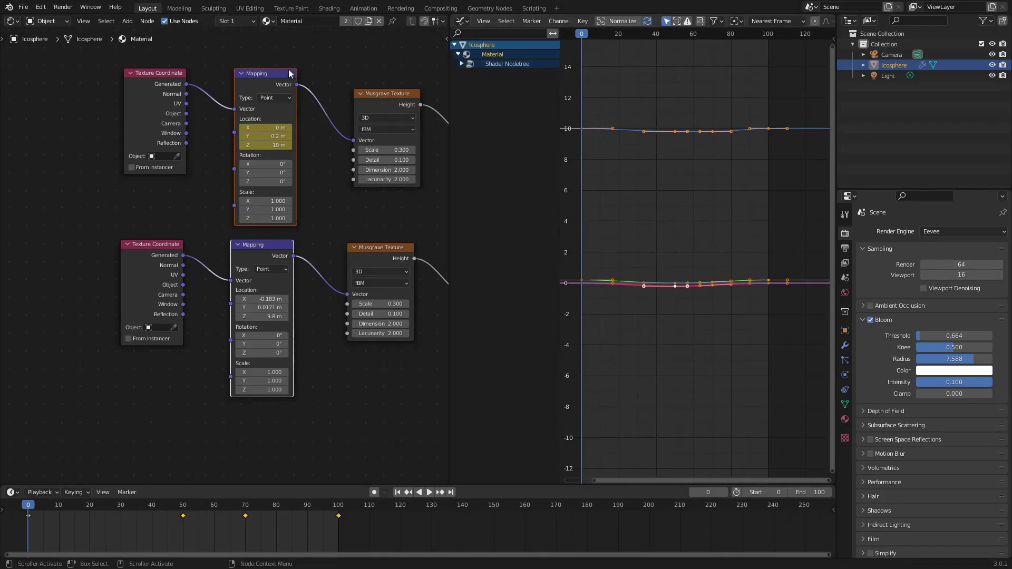
Step: Copy all Location keyframes of the original Mapping node in the Graph Editor
left_click(285, 118)
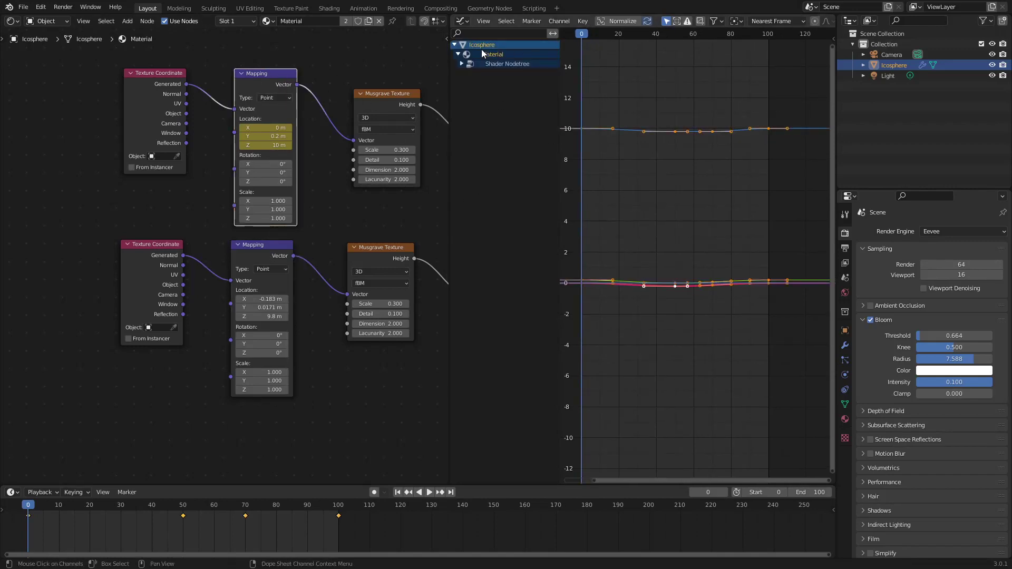
scroll(711, 192, "down", 5)
left_click_drag(787, 323, 563, 111)
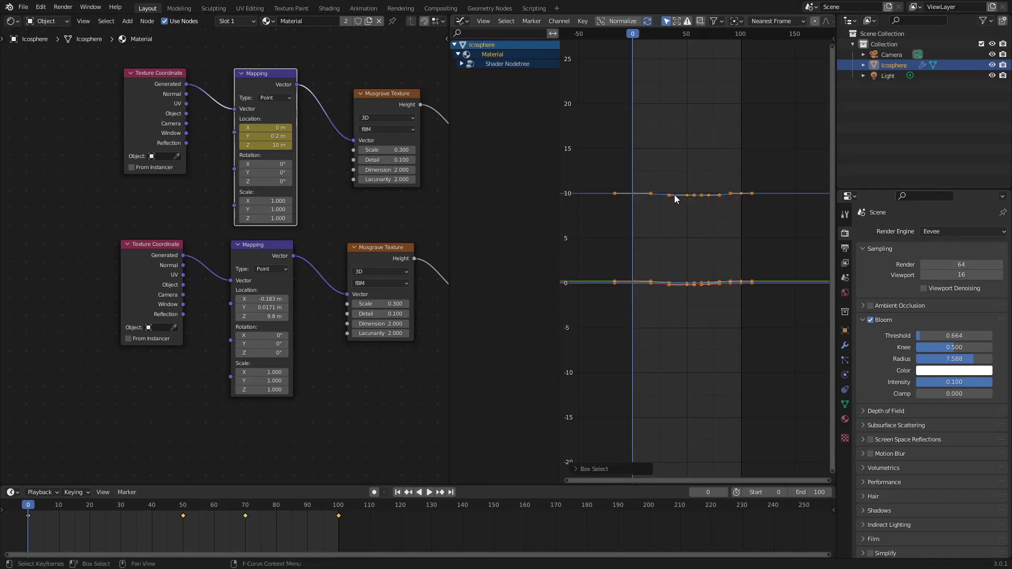
key("ctrl+c")
Step: Insert a Location keyframe on the duplicated Mapping node at frame 0 and paste the copied keyframes onto it
left_click(262, 256)
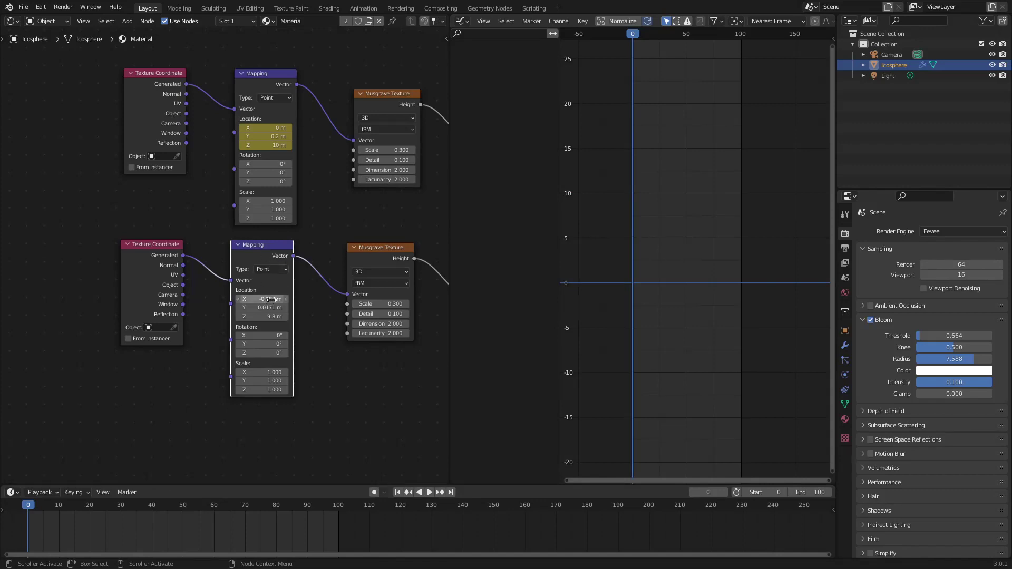
key("i")
key("ctrl+v")
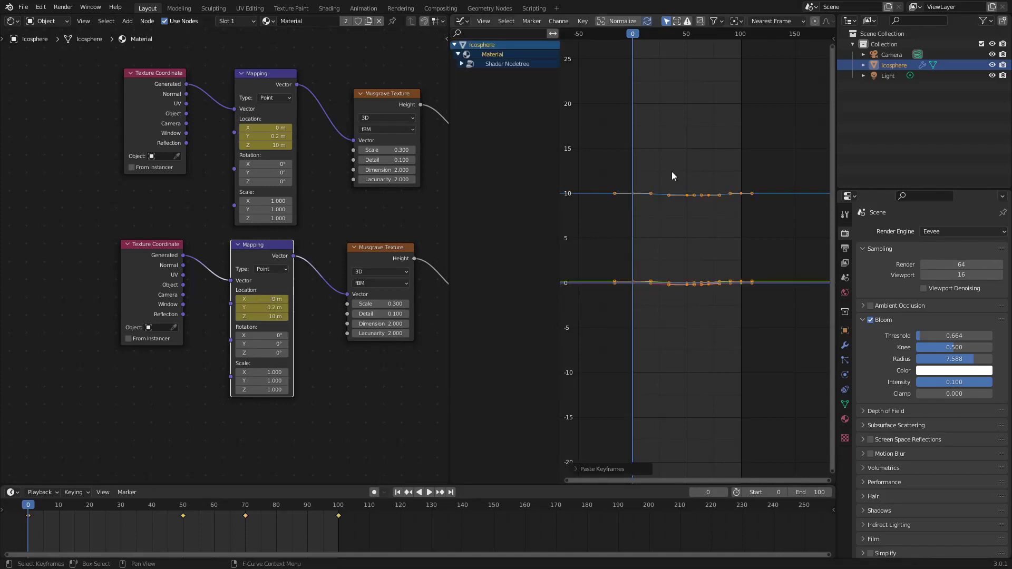
Step: Play the animation, switch the Graph Editor area back to the 3D Viewport and view the planet from another angle
left_click(429, 493)
scroll(372, 293, "down", 4)
middle_click_drag(372, 293, 232, 285)
middle_click_drag(386, 304, 208, 302)
left_click(463, 21)
left_click(480, 45)
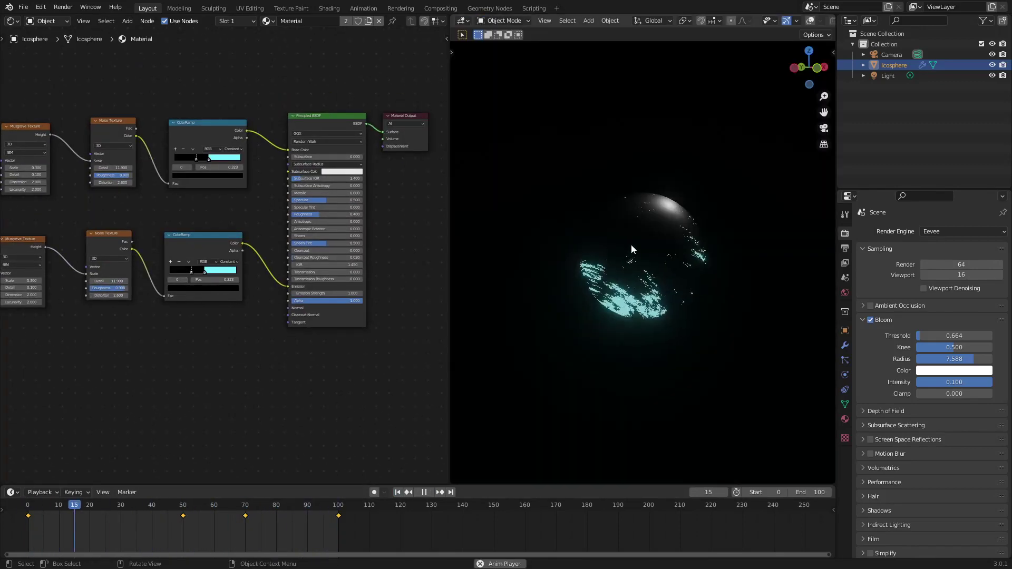
middle_click_drag(717, 260, 637, 279)
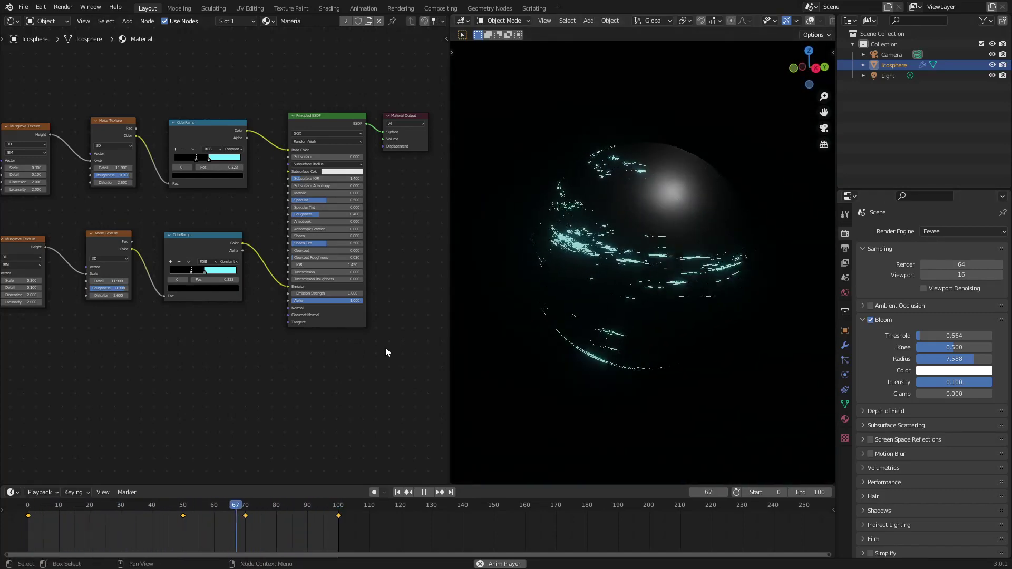
Step: Change the cyan stop of the duplicated ColorRamp feeding Emission to a pinkish red
scroll(289, 312, "up", 2)
middle_click_drag(279, 308, 208, 301)
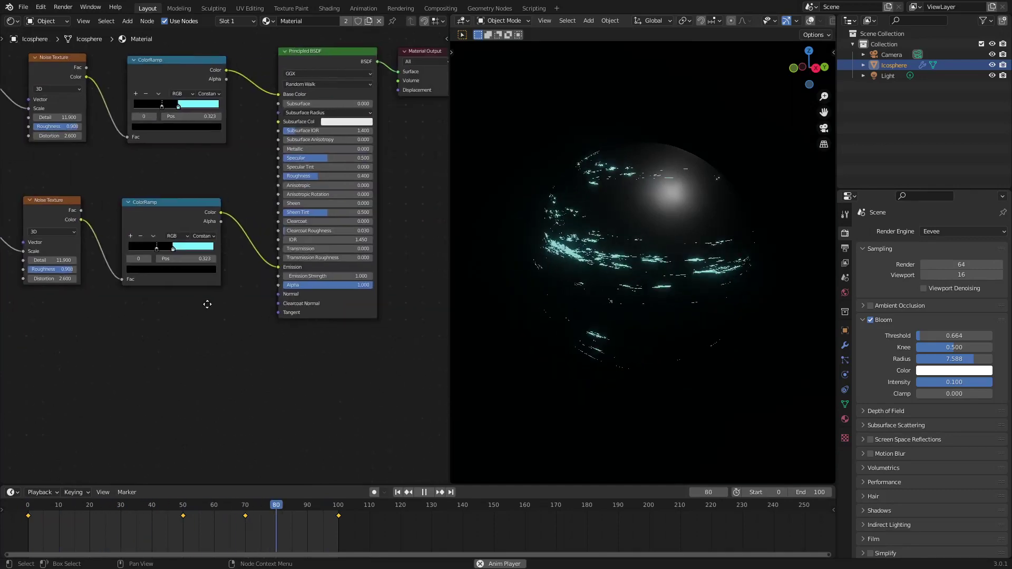
left_click(197, 251)
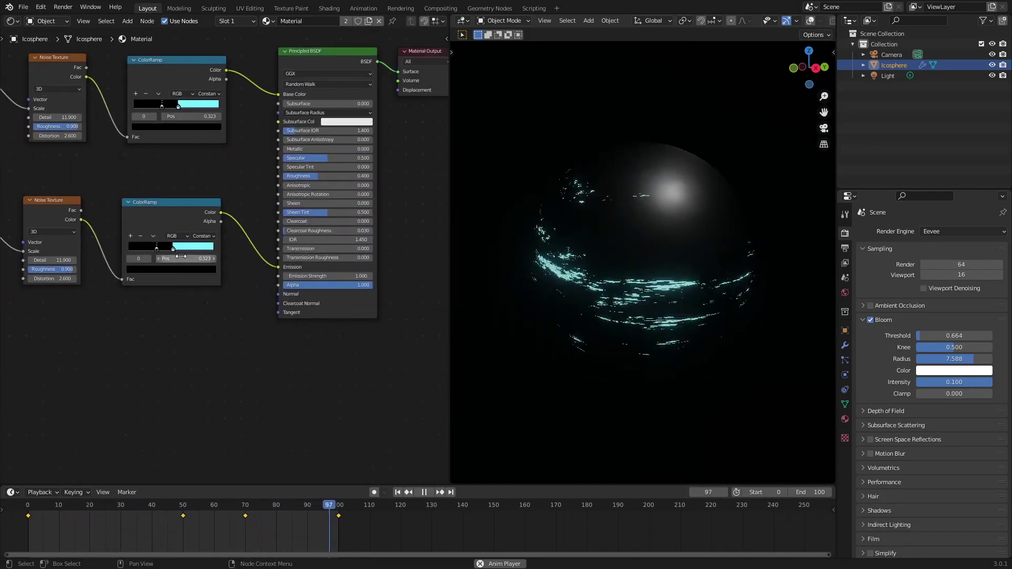
left_click(192, 270)
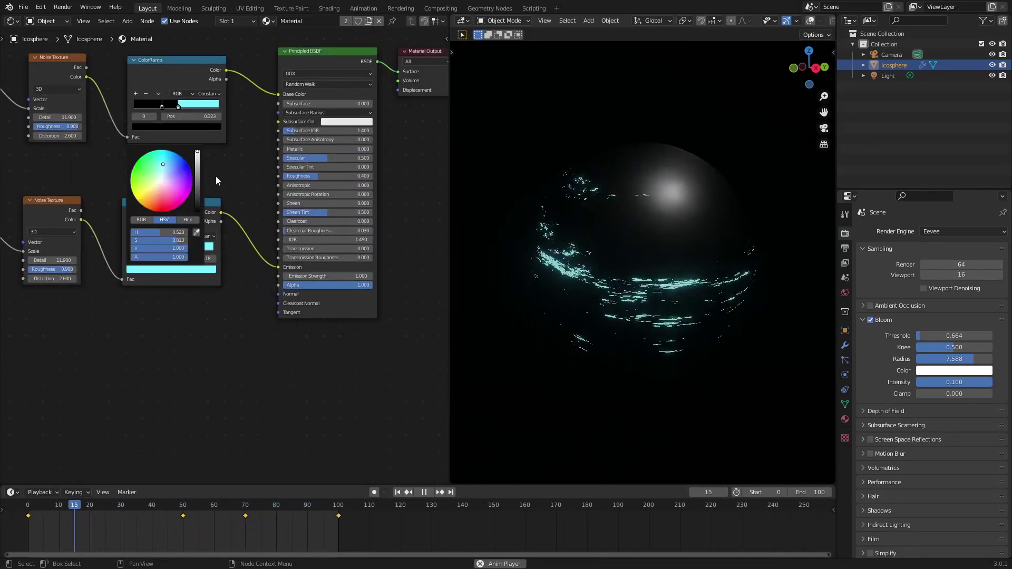
left_click(173, 210)
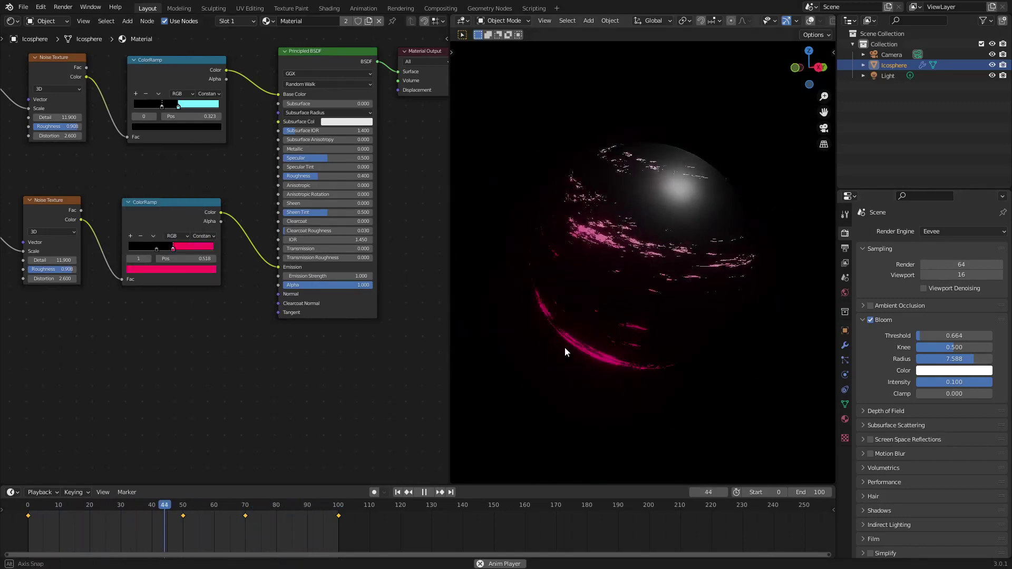
Step: Set the Bloom Threshold to 0.596 and Radius to 7.861
left_click_drag(958, 336, 954, 359)
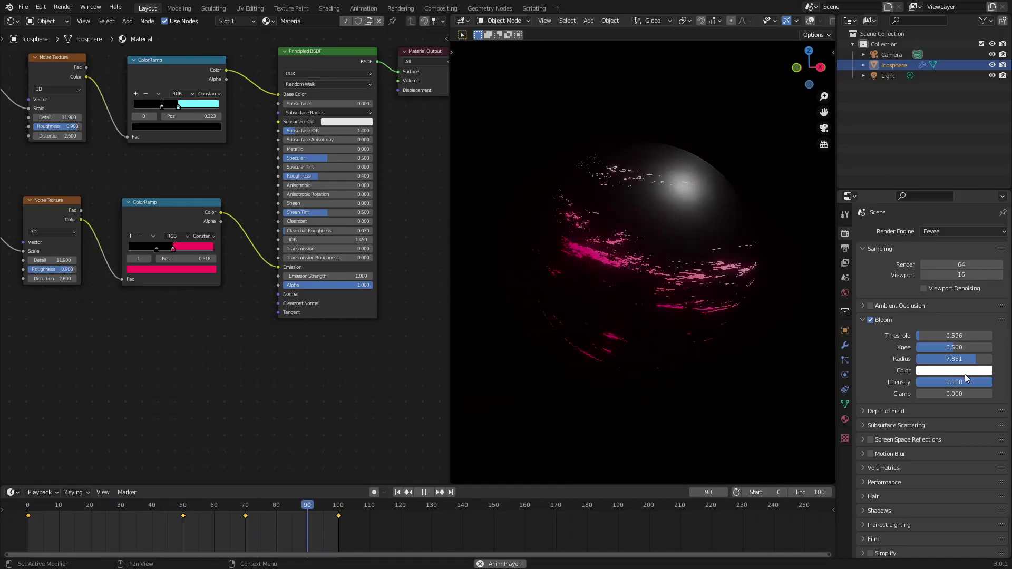
Step: Add an Emission shader node on the link between the lower Noise Texture and its ColorRamp
middle_click_drag(187, 294, 350, 299)
scroll(321, 306, "up", 1)
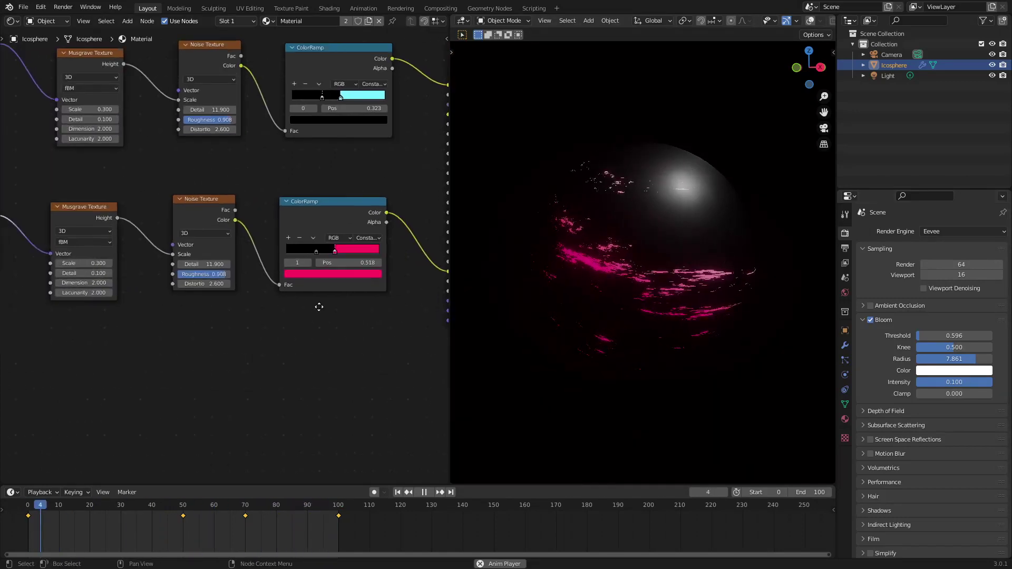
mouse_move(284, 310)
middle_mouse_down()
mouse_move(372, 296)
mouse_move(299, 299)
middle_mouse_up()
scroll(372, 295, "down", 3)
key("shift+a")
type("emi")
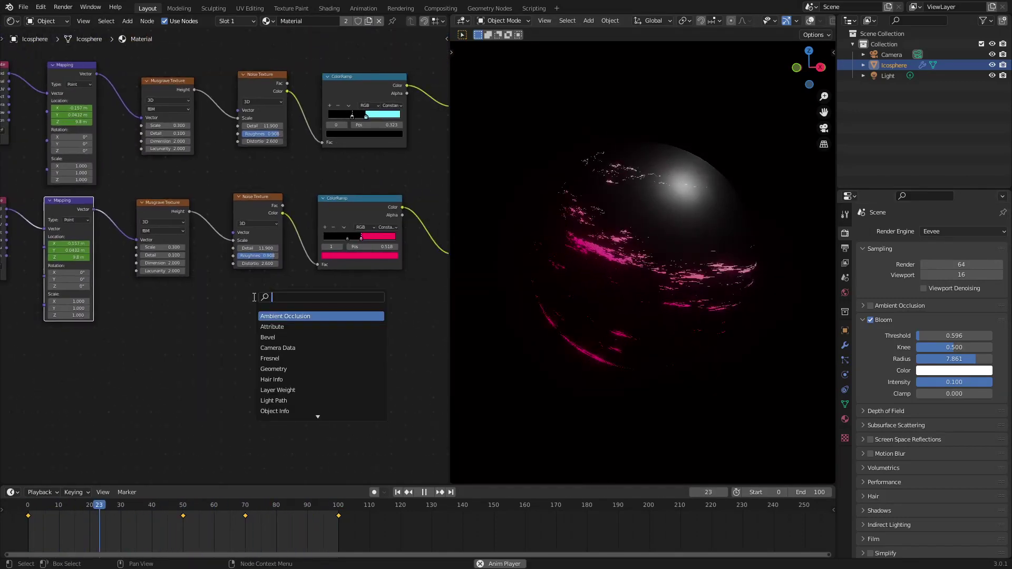
key("Return")
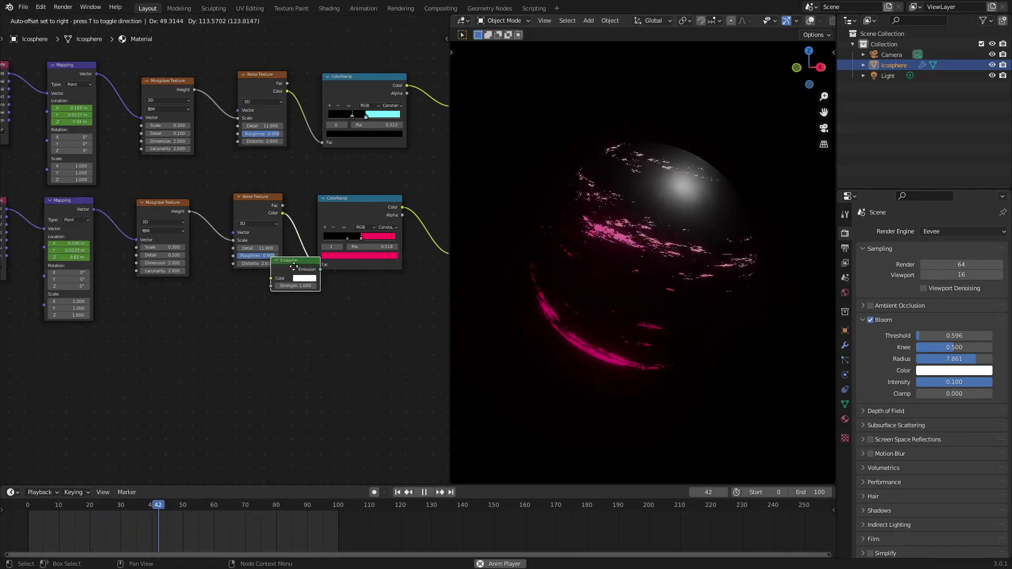
left_click(282, 243)
Step: Detach the Emission node from the lower chain and reinsert the ColorRamp between the Noise Texture and the Principled BSDF's Emission input
middle_click_drag(336, 336, 170, 351)
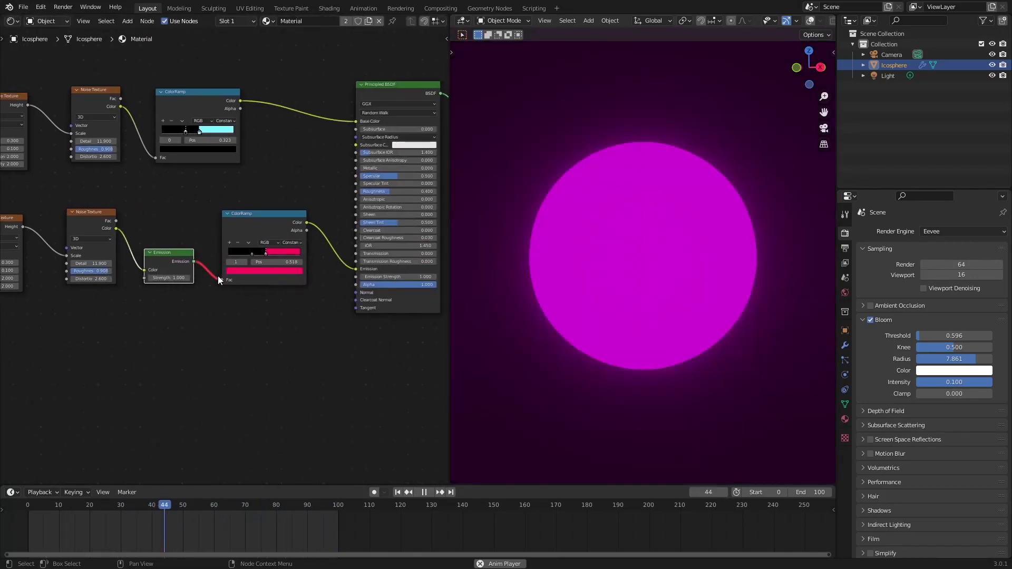
left_click_drag(218, 277, 357, 270)
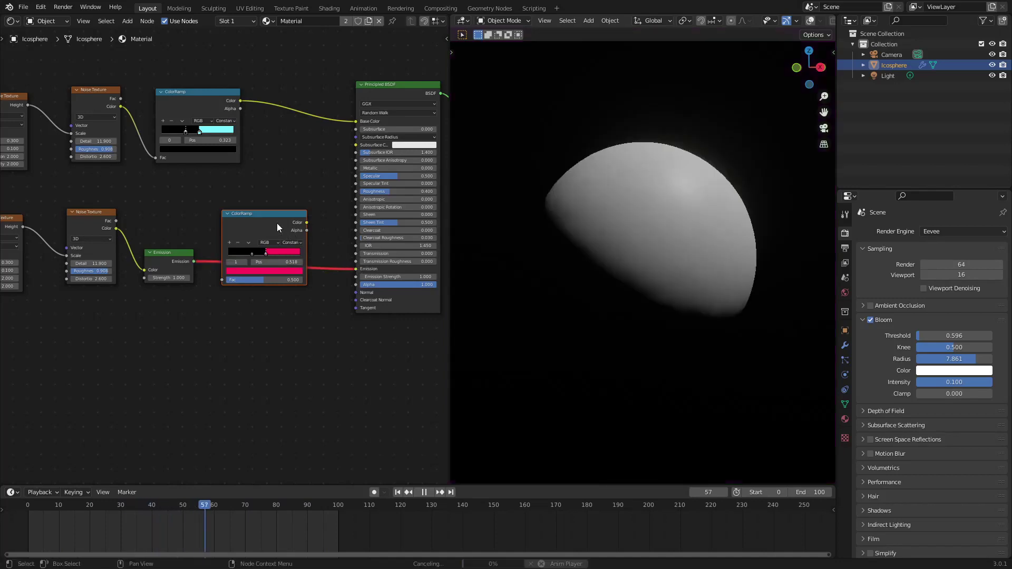
left_click_drag(278, 227, 208, 336)
left_click_drag(144, 270, 355, 269)
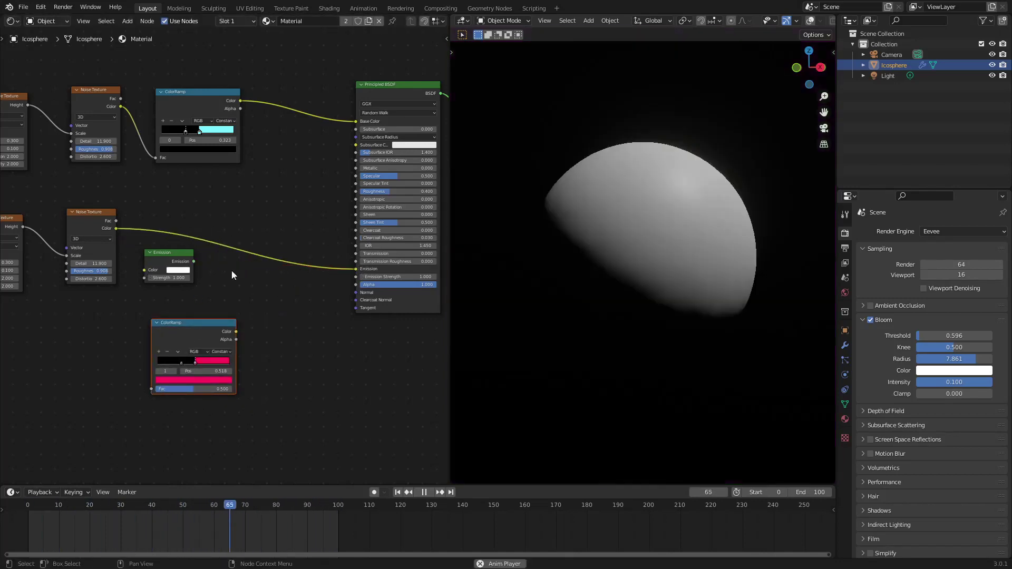
left_click_drag(154, 251, 105, 359)
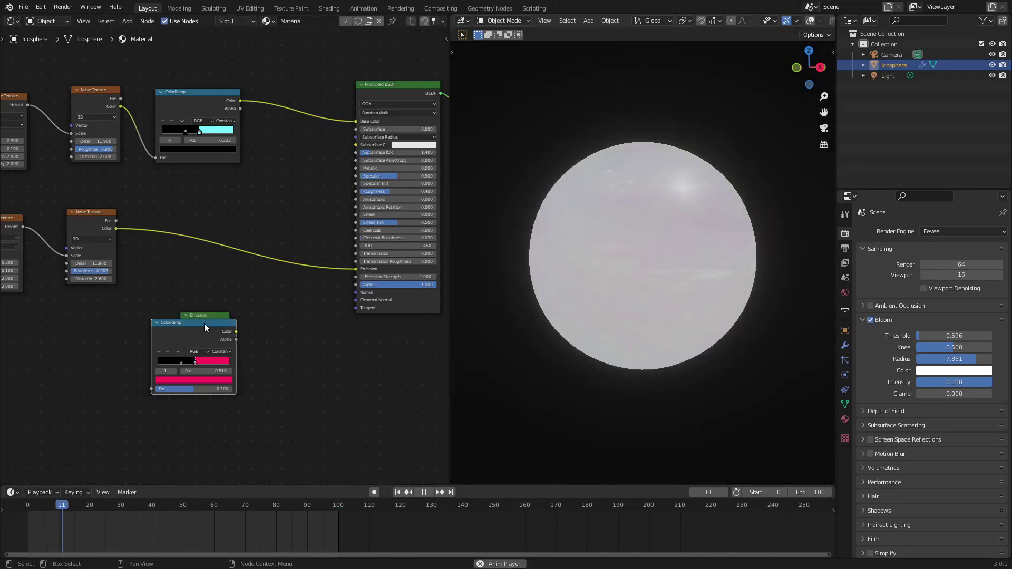
left_click_drag(204, 323, 205, 210)
Step: Move the Emission node beyond the Principled BSDF and space the Principled BSDF and Material Output nodes farther apart
middle_click_drag(228, 319, 85, 333)
left_click_drag(70, 328, 382, 254)
middle_click_drag(376, 245, 305, 287)
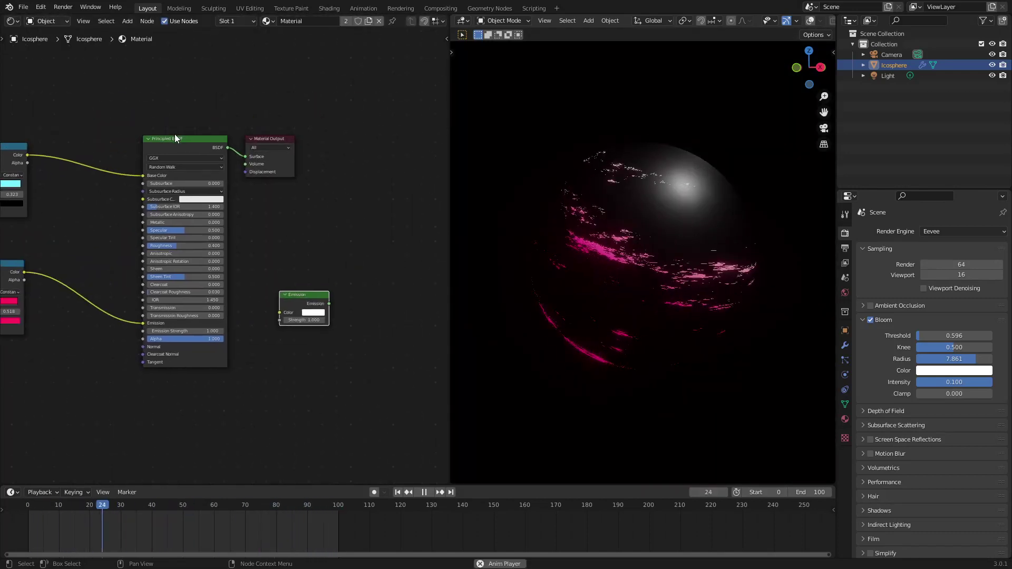
left_click_drag(175, 134, 123, 129)
left_click_drag(269, 136, 320, 130)
key("shift+a")
type("mix")
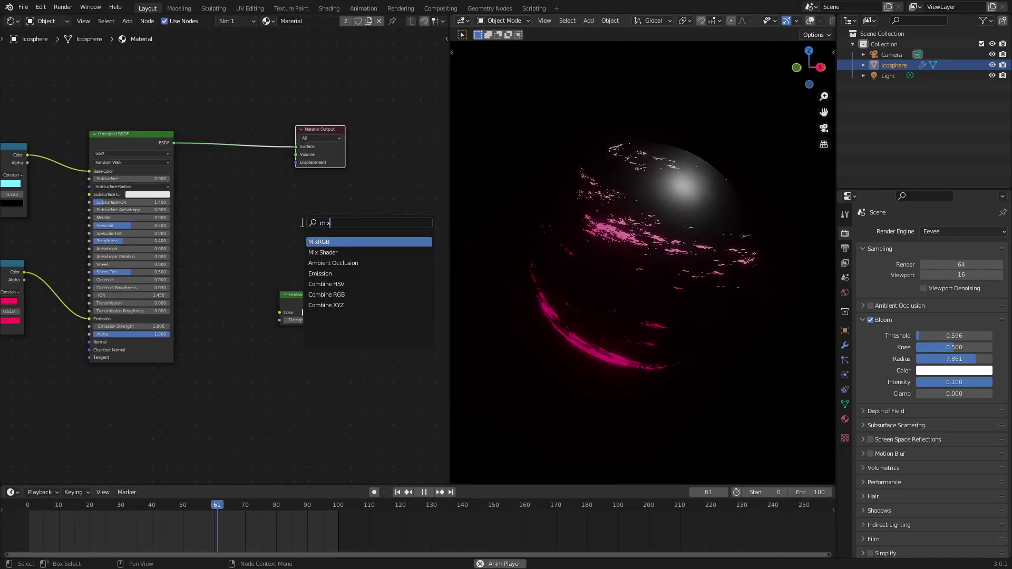
key("Return")
left_click(299, 194)
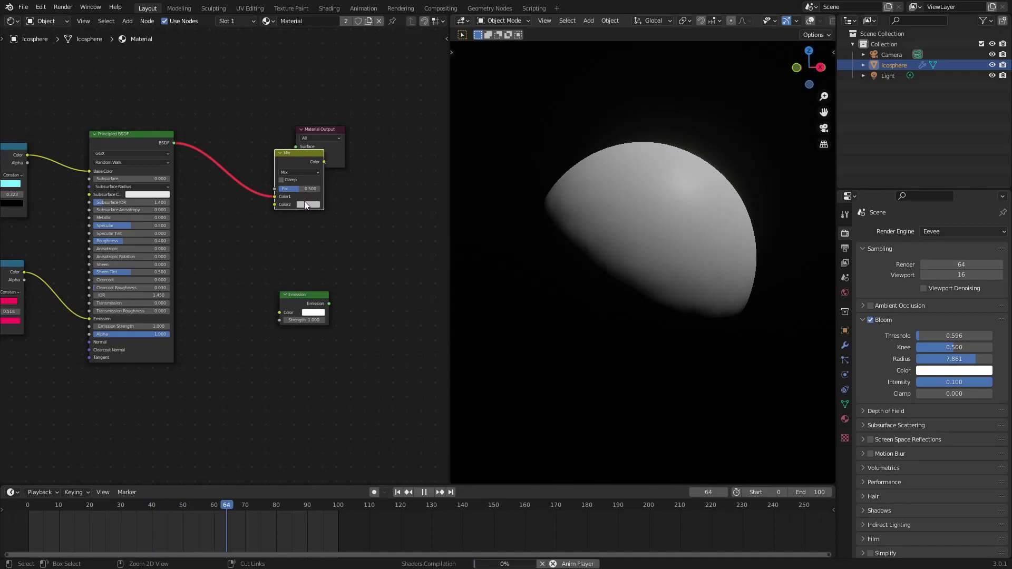
key("ctrl+z")
key("ctrl+z")
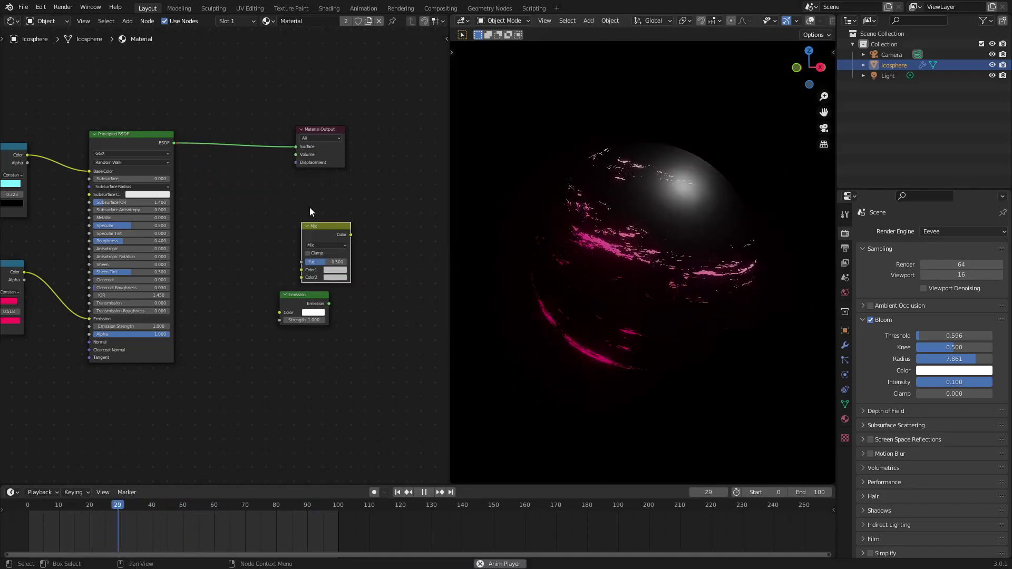
key("ctrl+z")
Step: Add a Mix Shader between the Principled BSDF and Material Output, and link the Emission node to its second Shader input
key("shift+a")
left_click(302, 211)
type("mix")
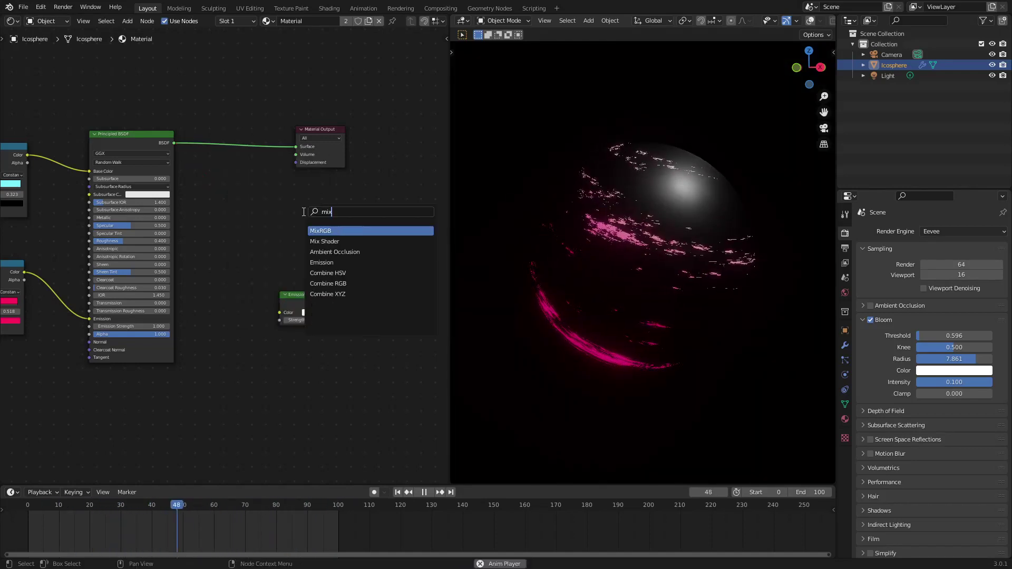
left_click(353, 241)
left_click(343, 217)
key("g")
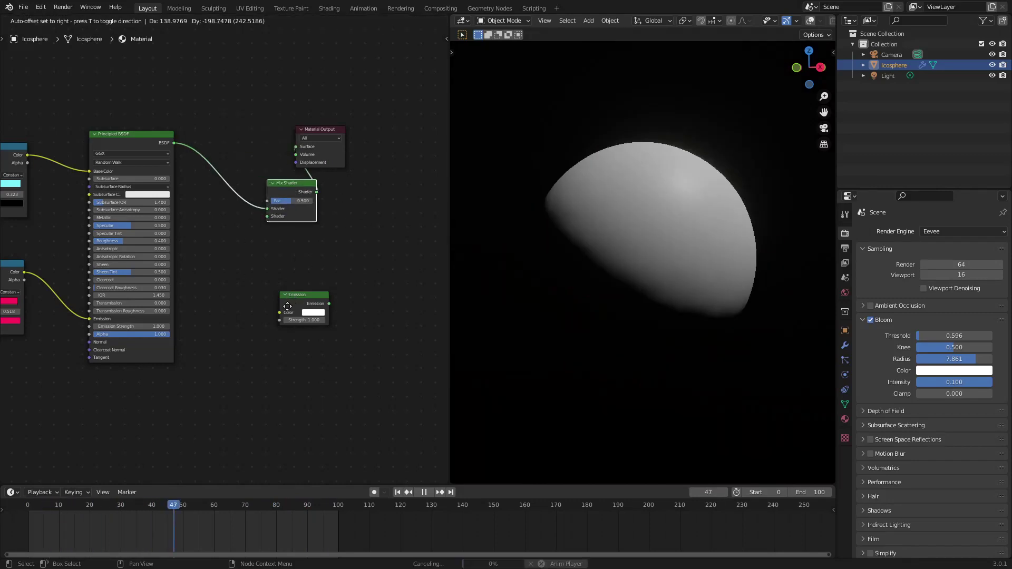
left_click_drag(283, 307, 250, 338)
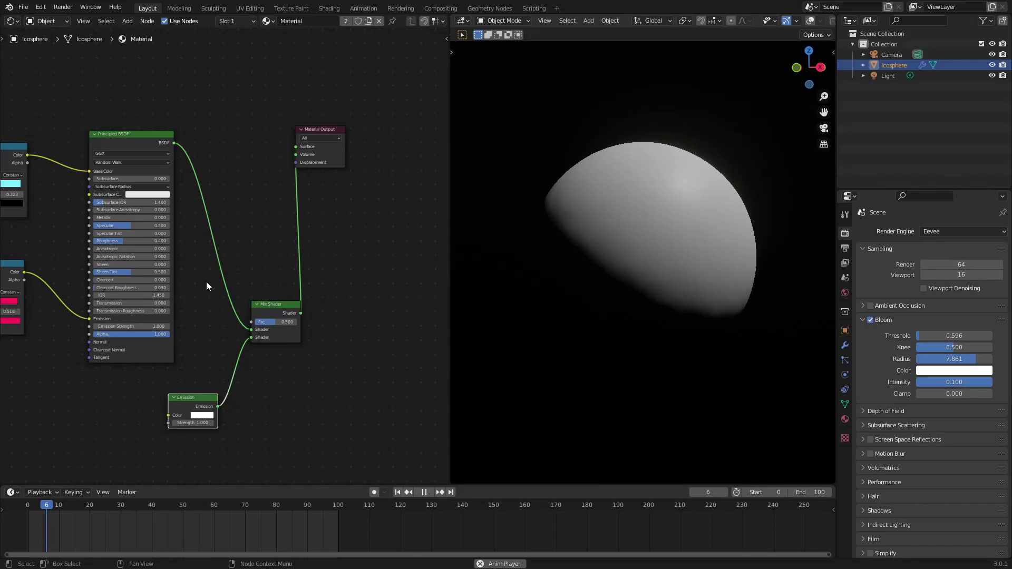
Step: Reroute the lower ColorRamp's Color from the Principled BSDF to the Emission node's Color, and place the Emission node below the Principled BSDF
middle_click_drag(259, 330, 36, 265)
middle_click_drag(254, 245, 77, 245)
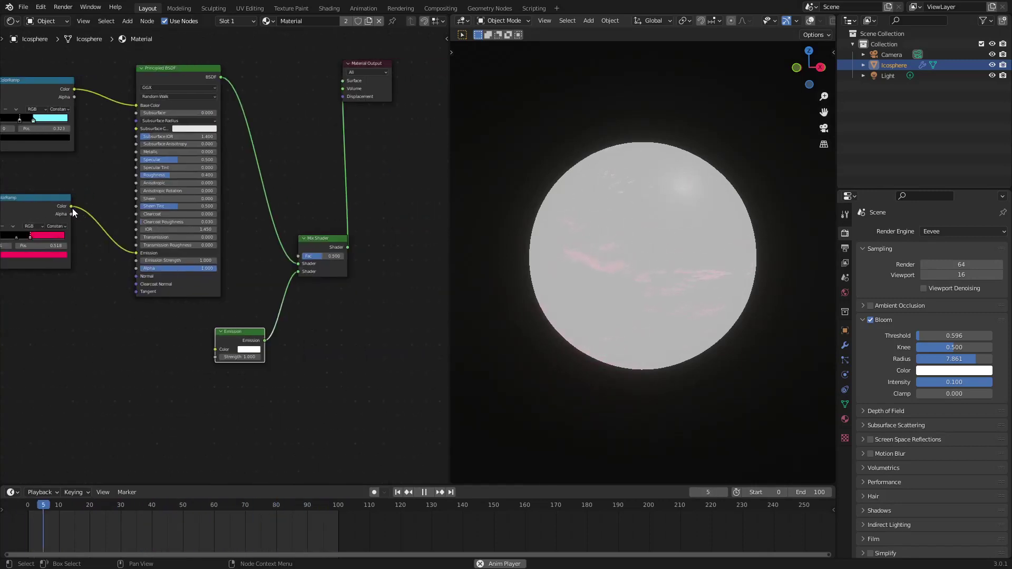
left_click_drag(71, 207, 216, 349)
left_click_drag(231, 338, 159, 330)
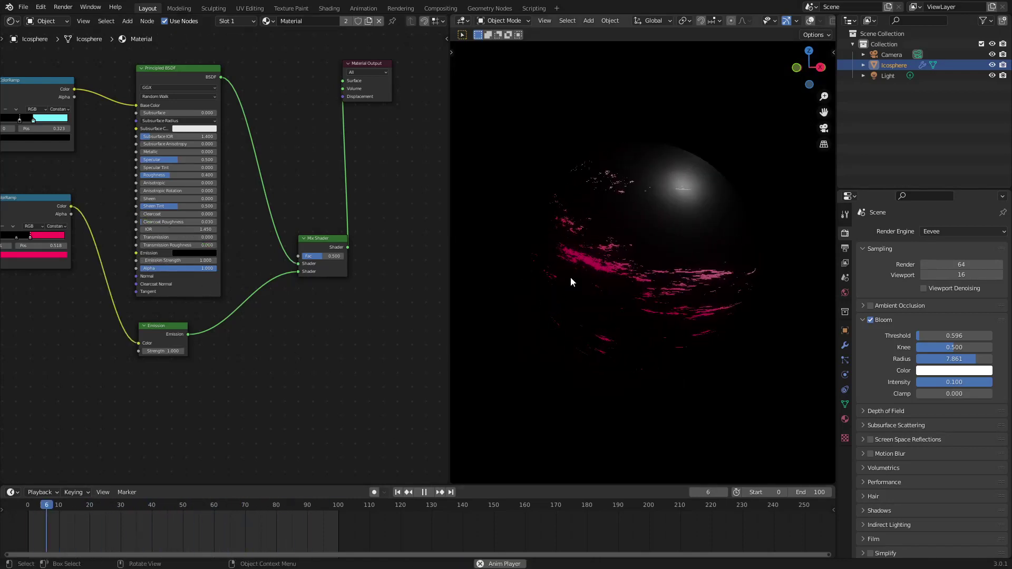
Step: Set the Emission node's Strength to 96.4
middle_click_drag(570, 277, 631, 267)
mouse_move(164, 351)
left_mouse_down()
mouse_move(185, 351)
mouse_move(160, 352)
left_mouse_up()
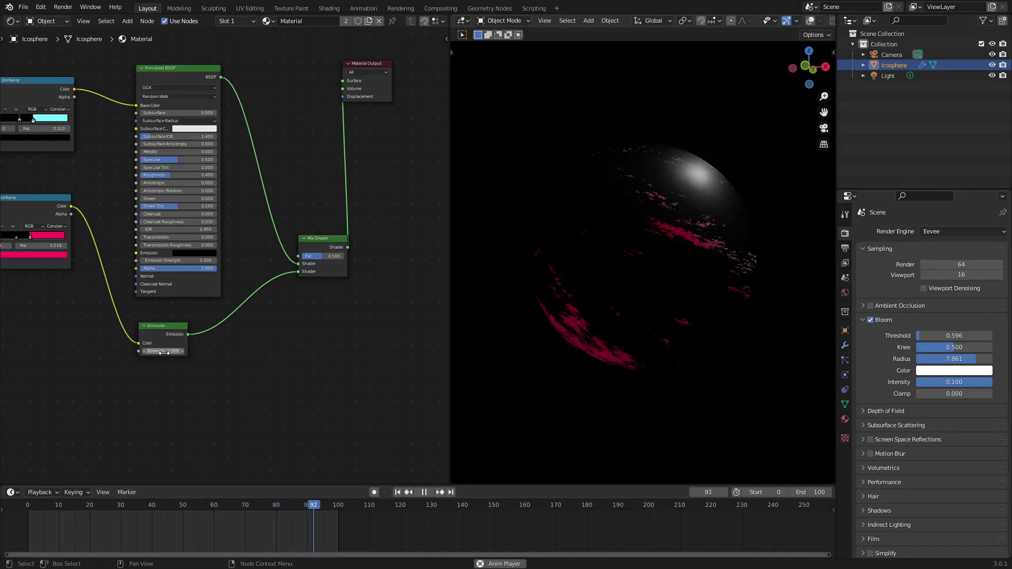
left_click_drag(164, 353, 252, 353)
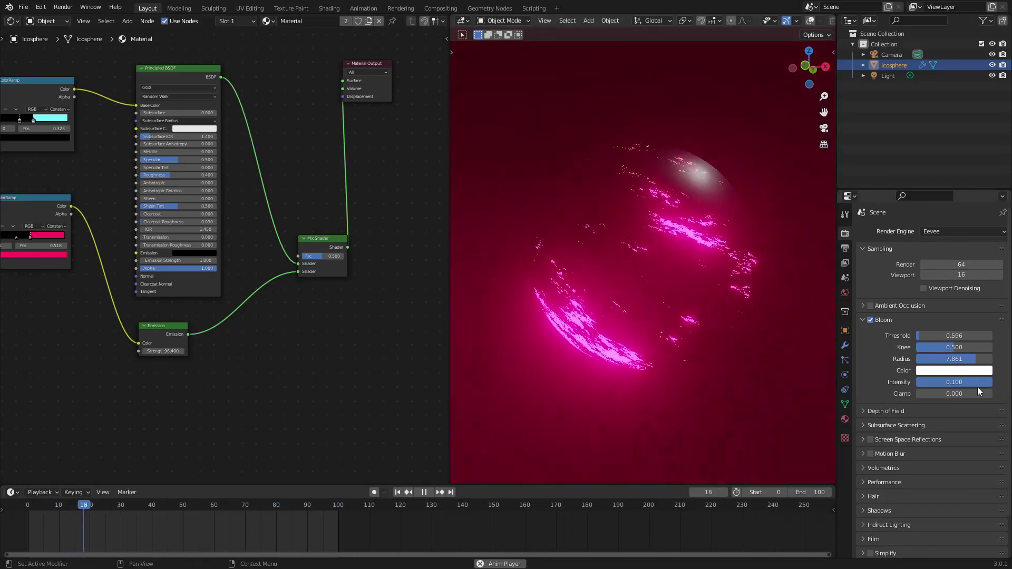
Step: Set Bloom to Threshold 7.195, Knee 0.493, Radius 6.364 and Intensity 0.005
left_click_drag(976, 384, 911, 384)
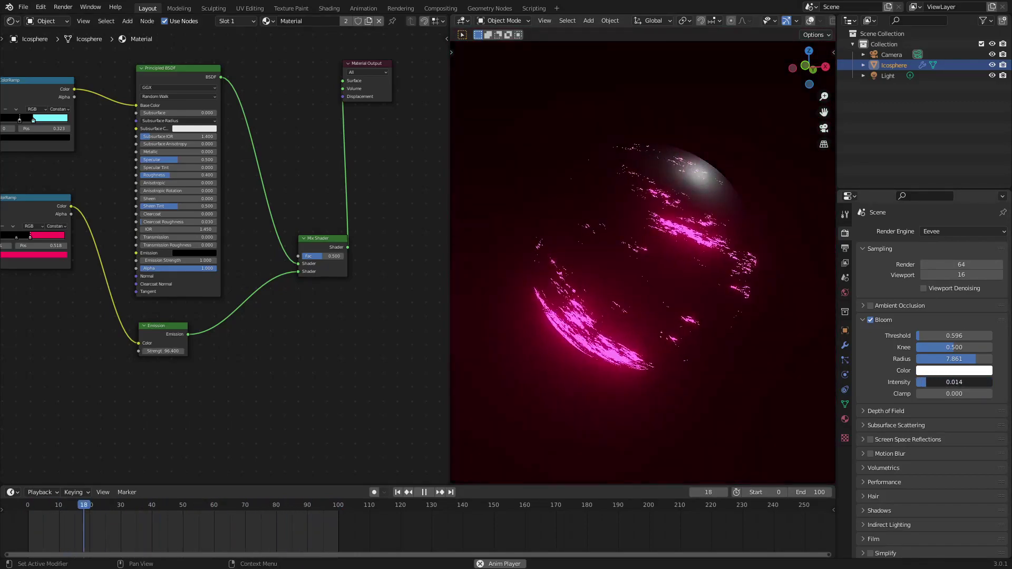
left_click_drag(965, 359, 941, 359)
left_click_drag(952, 382, 969, 382)
mouse_move(957, 336)
left_mouse_down()
mouse_move(974, 338)
mouse_move(942, 348)
mouse_move(964, 348)
left_mouse_up()
mouse_move(961, 359)
left_mouse_down()
mouse_move(977, 360)
mouse_move(938, 384)
mouse_move(959, 360)
left_mouse_up()
middle_click_drag(519, 283, 637, 289)
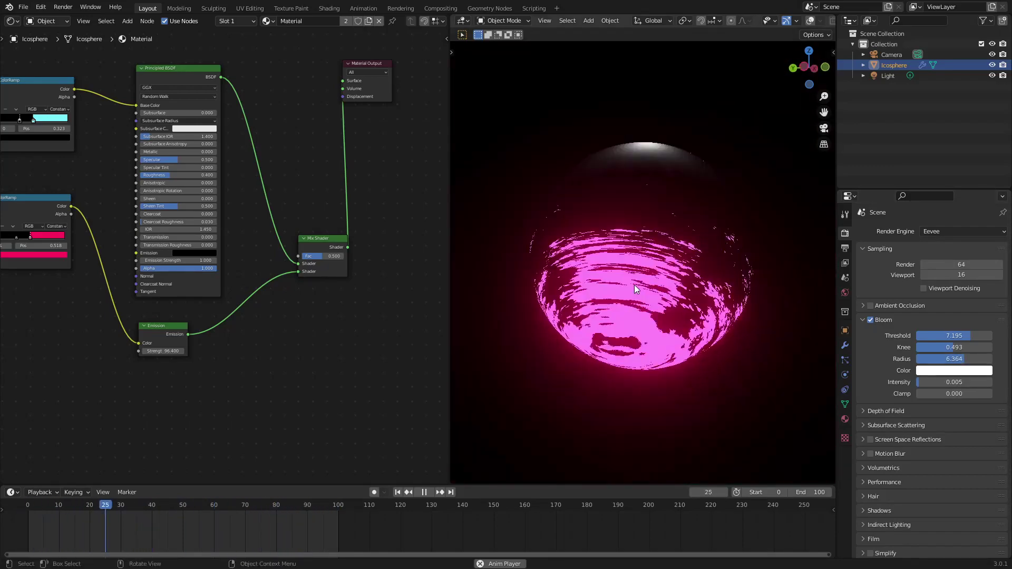
Step: Change the pinkish-red stop of the lower ColorRamp to light blue and view the planet from another angle
middle_click_drag(78, 332, 206, 330)
left_click(174, 254)
left_click(143, 164)
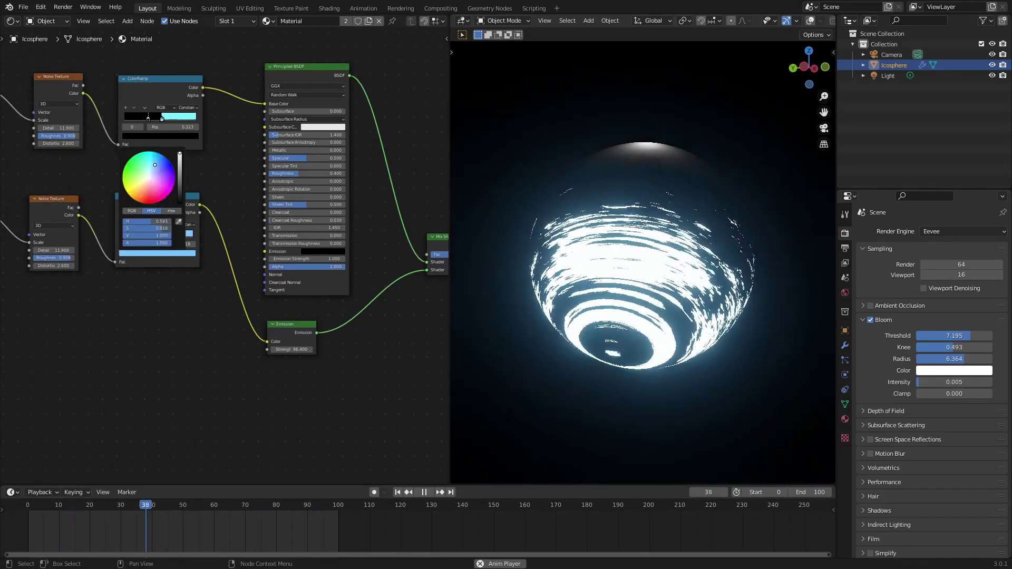
middle_click_drag(685, 311, 550, 318)
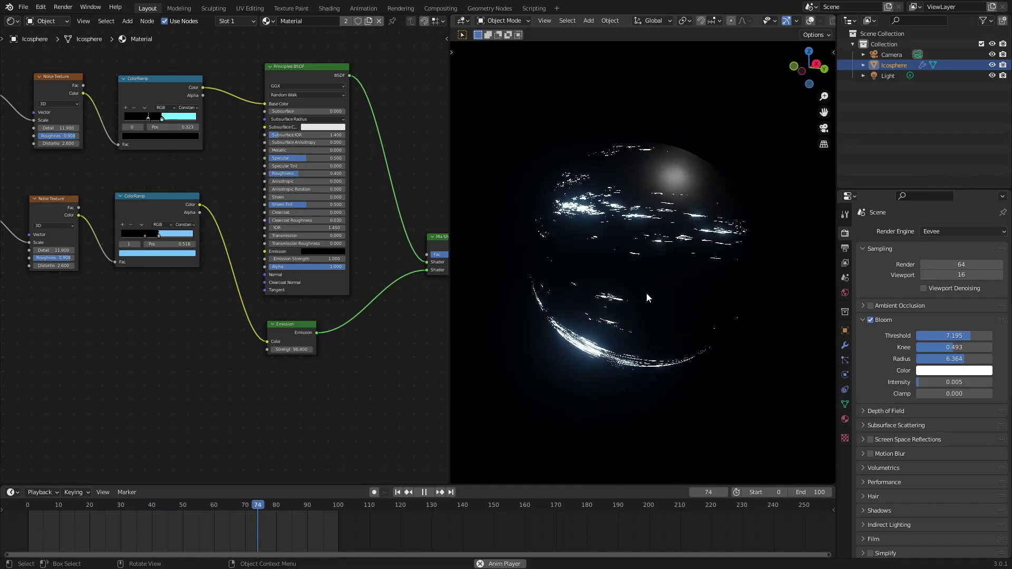
Step: Raise the Emission node's Strength to just over 1600, pause the animation and inspect the glow from another angle
mouse_move(301, 350)
left_mouse_down()
mouse_move(332, 350)
mouse_move(232, 350)
mouse_move(443, 350)
mouse_move(318, 346)
left_mouse_up()
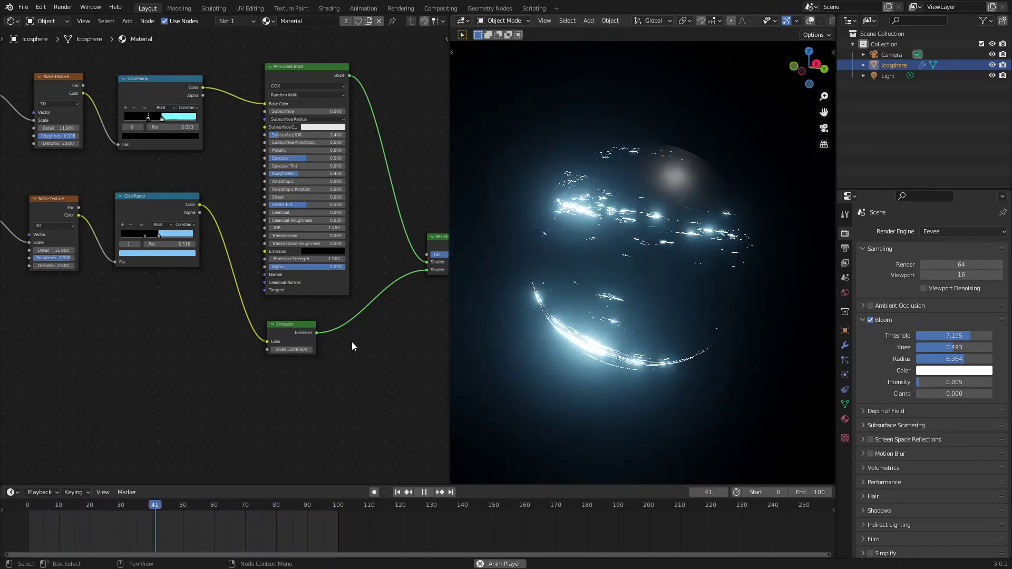
left_click(424, 492)
middle_click_drag(607, 274, 727, 291)
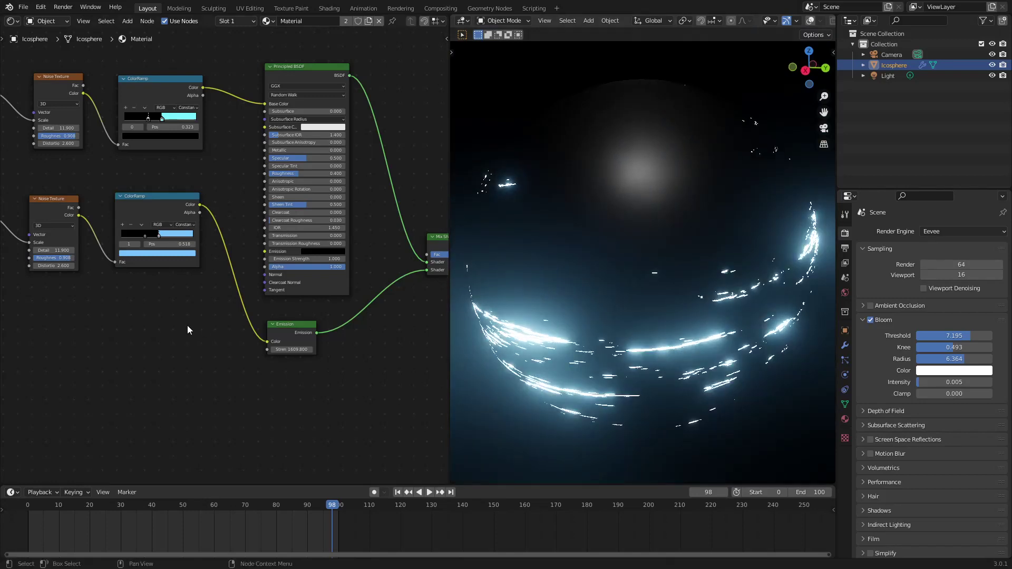
Step: Play the animation from the start, examine the planet's moving glow from other angles, and stop playback
scroll(353, 362, "down", 3)
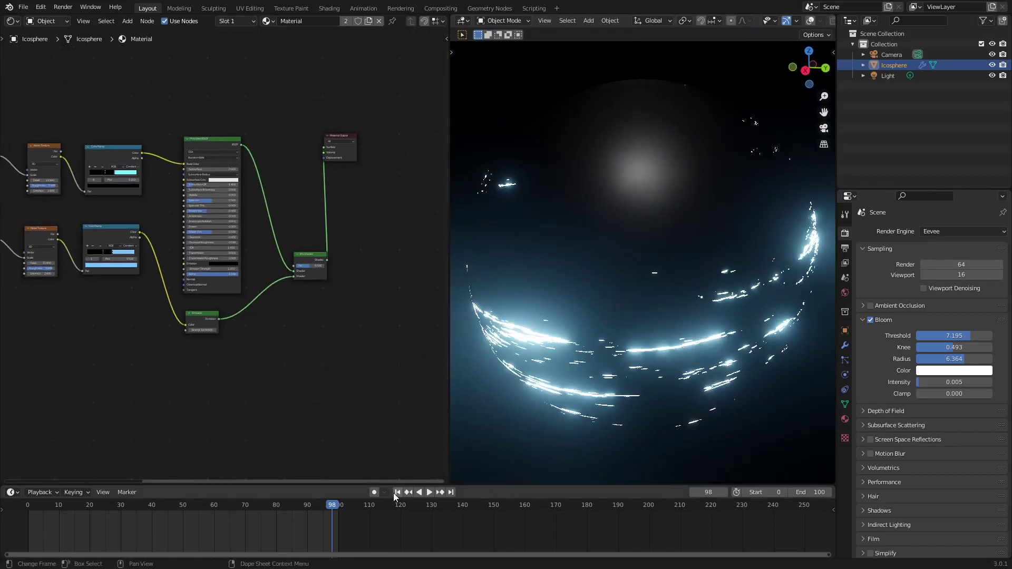
left_click(397, 492)
left_click(429, 492)
key("Home")
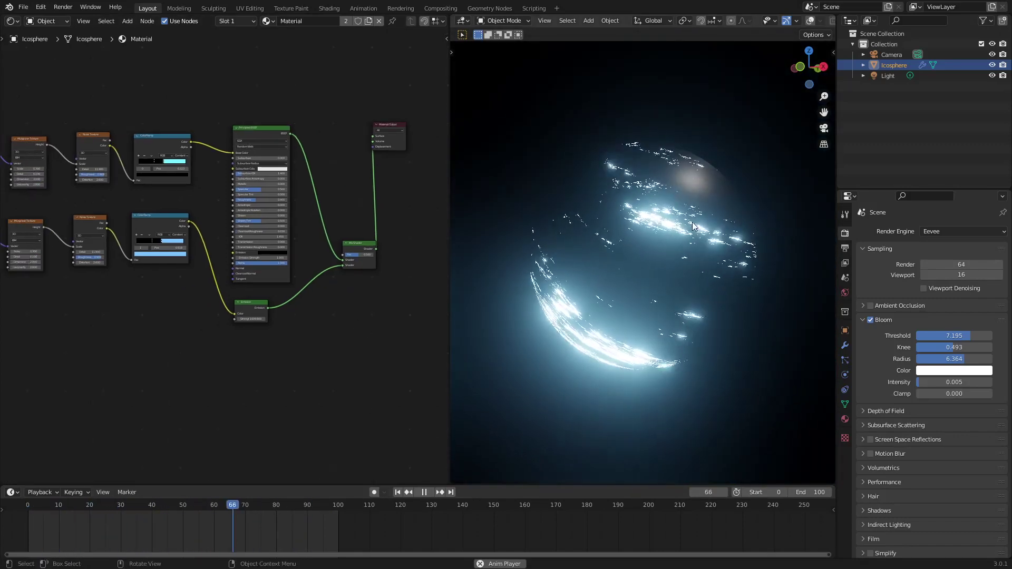
middle_click_drag(254, 326, 236, 352)
scroll(651, 282, "up", 1)
middle_click_drag(696, 221, 669, 227)
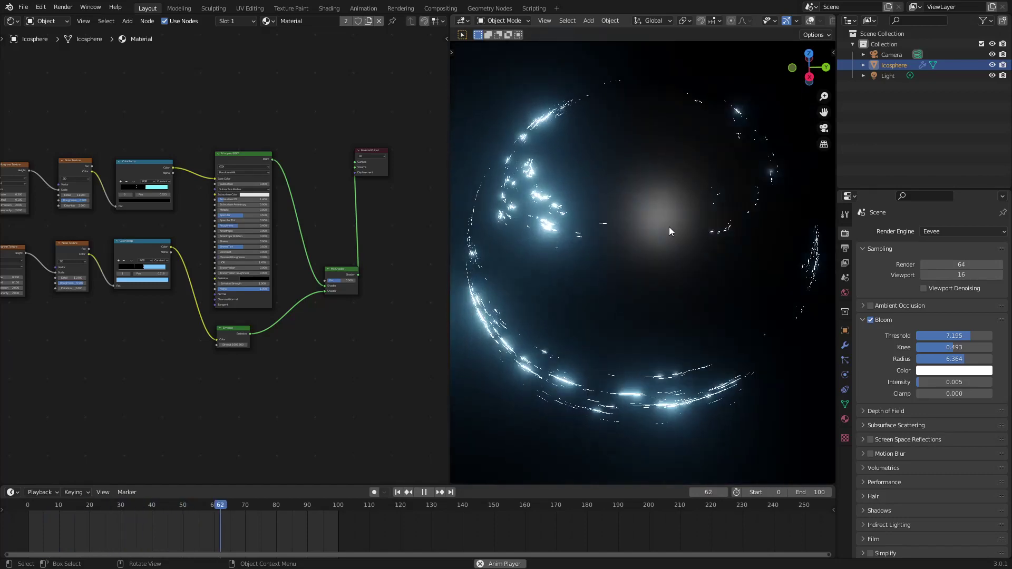
left_click(425, 492)
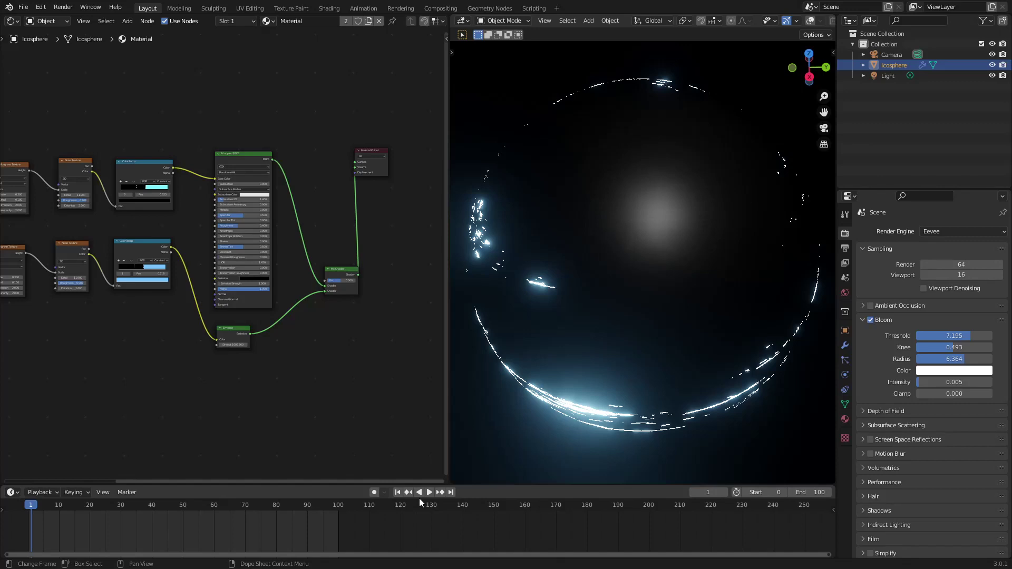
Step: Widen the node editor area and move the Material Output node farther from the Mix Shader
middle_click_drag(185, 368, 237, 342)
scroll(175, 361, "down", 4)
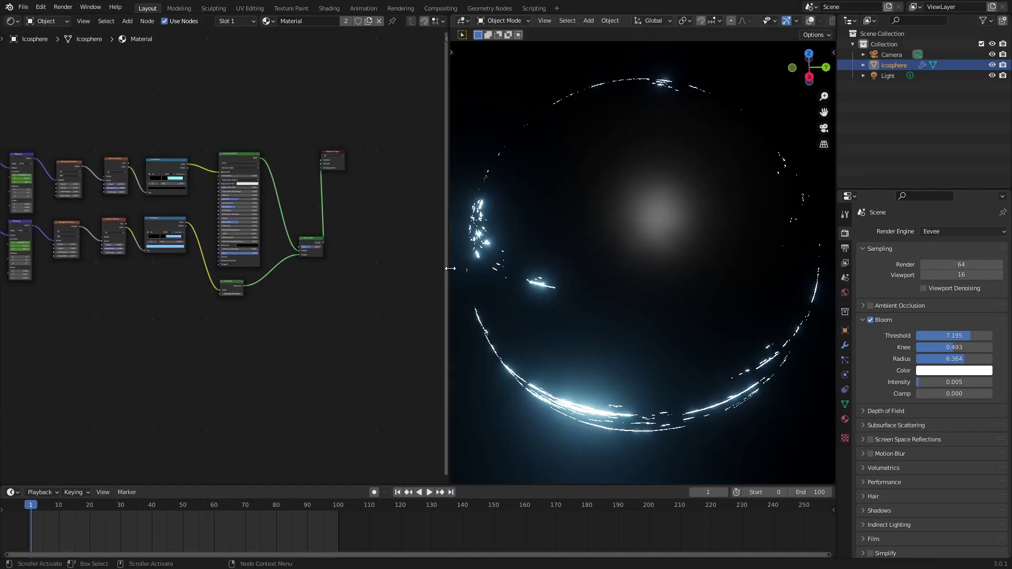
left_click_drag(450, 268, 560, 271)
scroll(454, 285, "up", 4)
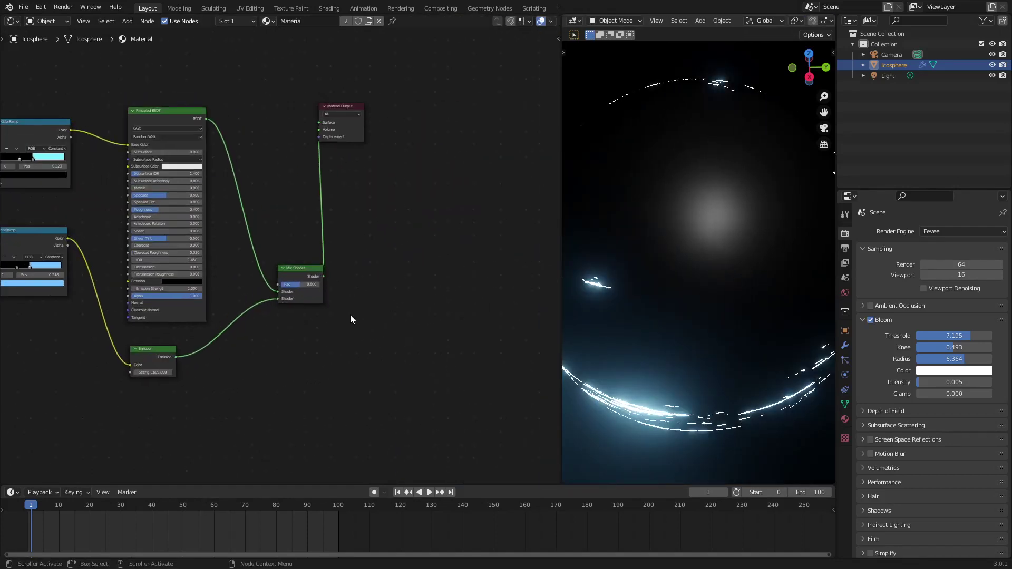
middle_click_drag(351, 315, 319, 331)
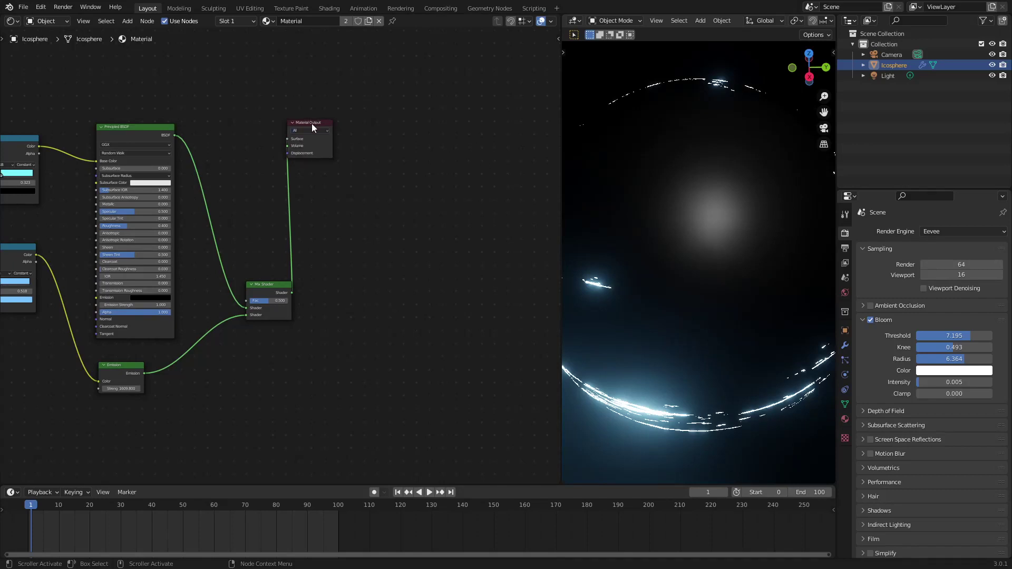
left_click_drag(313, 127, 526, 188)
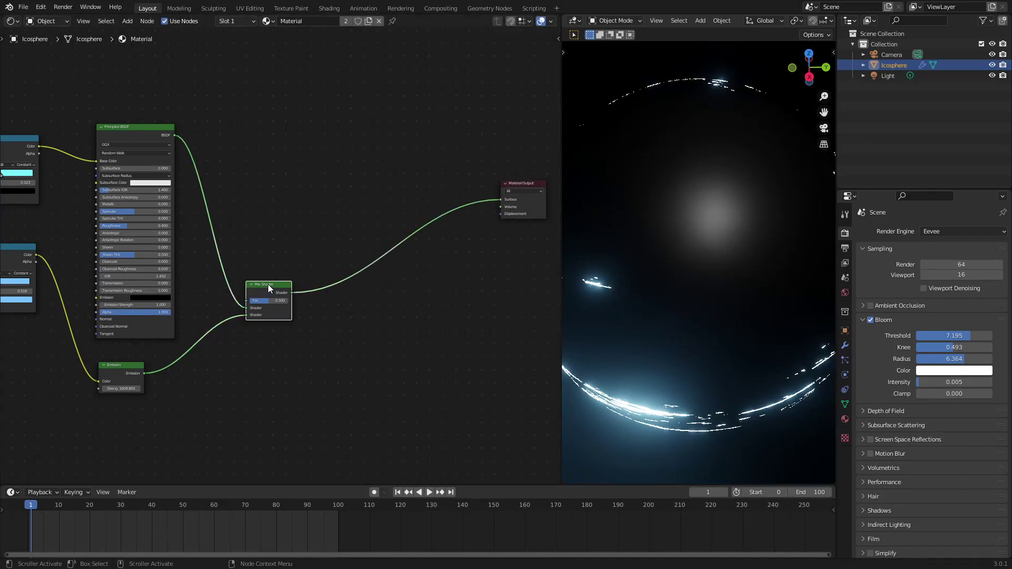
Step: Try to insert a duplicated Mix Shader between the existing Mix Shader and the Material Output
key("shift+d")
left_click(427, 237)
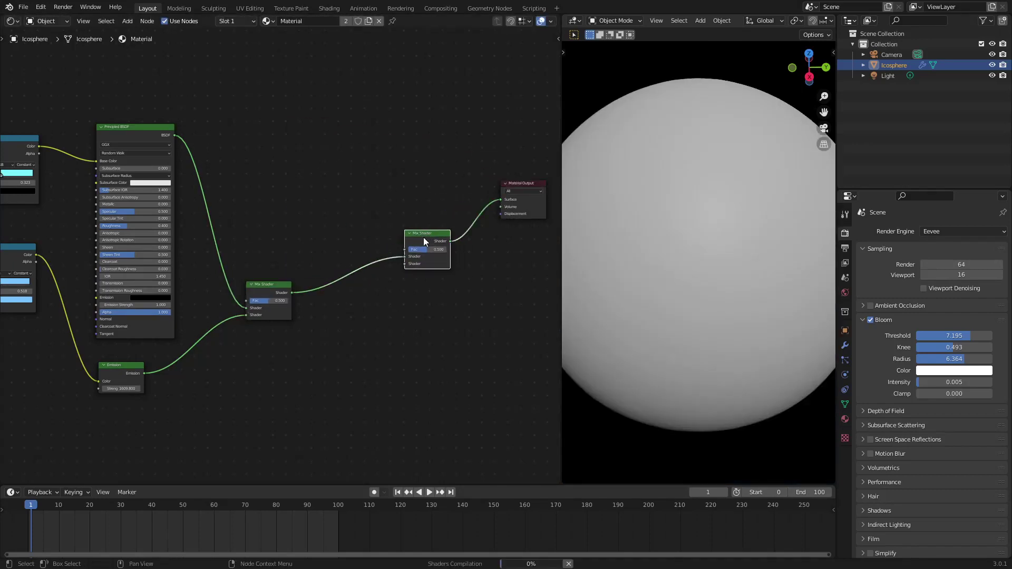
left_click_drag(404, 264, 403, 258)
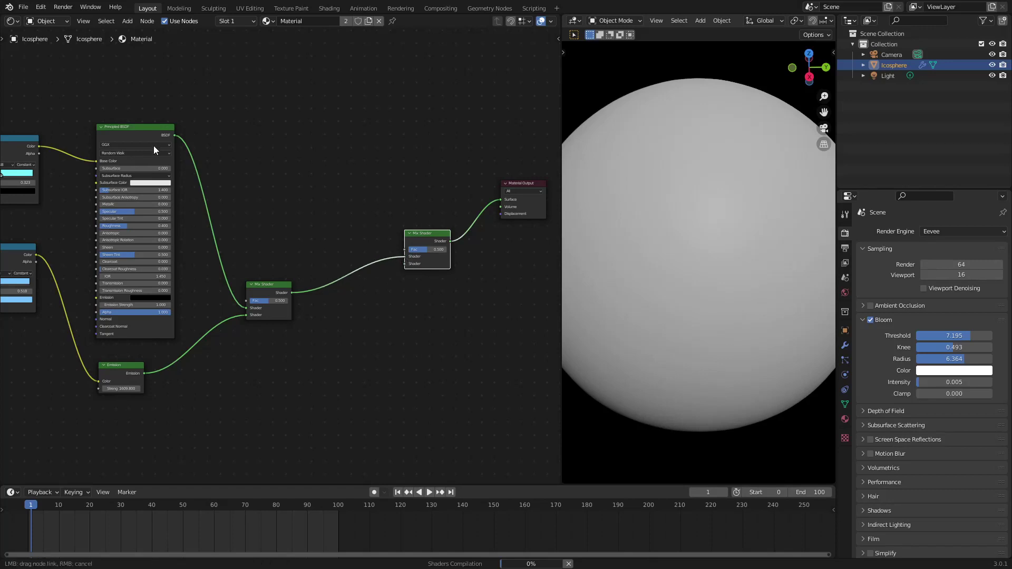
left_click(206, 226)
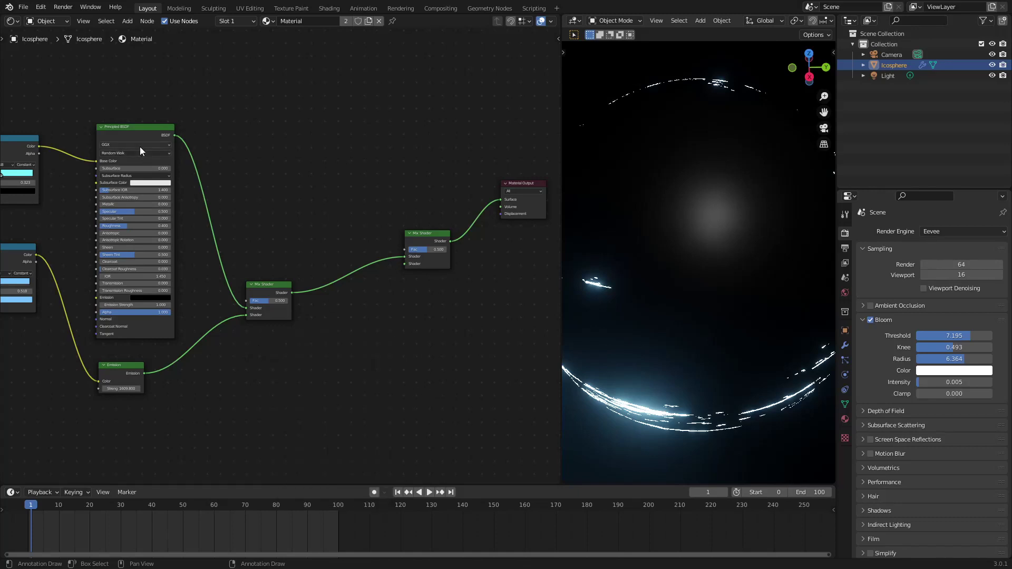
Step: Keep a single Mix Shader before the Material Output and spread the shader and ColorRamp nodes farther apart
left_click_drag(141, 151, 154, 126)
middle_click_drag(154, 127, 337, 157)
scroll(421, 158, "down", 1)
middle_click_drag(422, 158, 213, 159)
left_click_drag(362, 275, 445, 212)
middle_click_drag(195, 177, 295, 180)
left_click_drag(230, 138, 268, 77)
left_click_drag(342, 307, 448, 258)
middle_click_drag(155, 241, 196, 271)
scroll(369, 301, "down", 1)
left_click_drag(501, 319, 355, 218)
left_click_drag(367, 279, 435, 268)
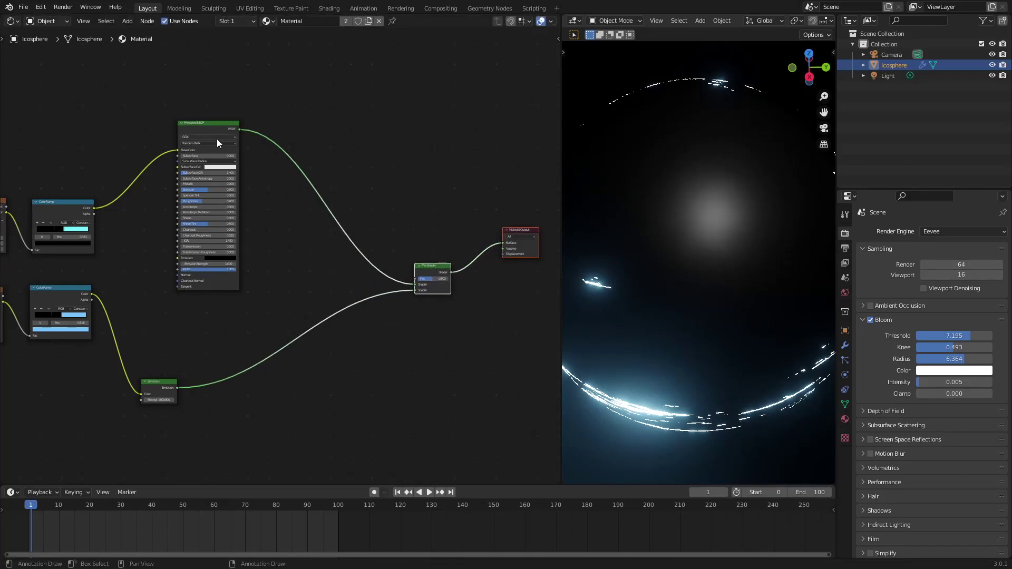
Step: Move the Principled BSDF farther from the upper ColorRamp and shift the Emission node lower to free up space
left_click_drag(212, 124, 295, 123)
scroll(279, 262, "up", 1)
left_click_drag(162, 393, 188, 413)
scroll(261, 265, "up", 3)
middle_click_drag(261, 265, 375, 269)
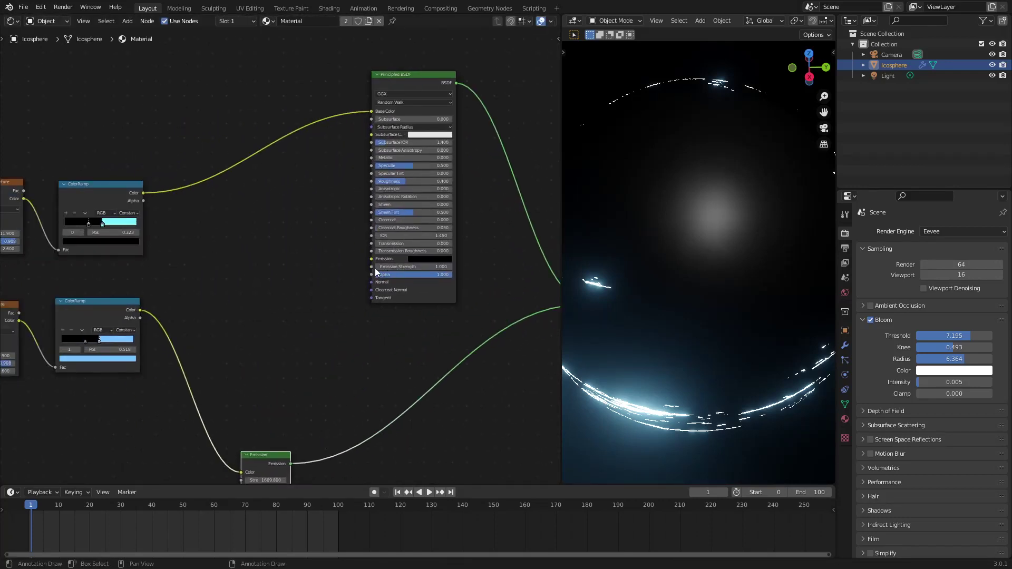
Step: Add a Voronoi Texture before the Principled BSDF and connect its Color output to the Specular input
key("shift+a")
left_click(378, 266)
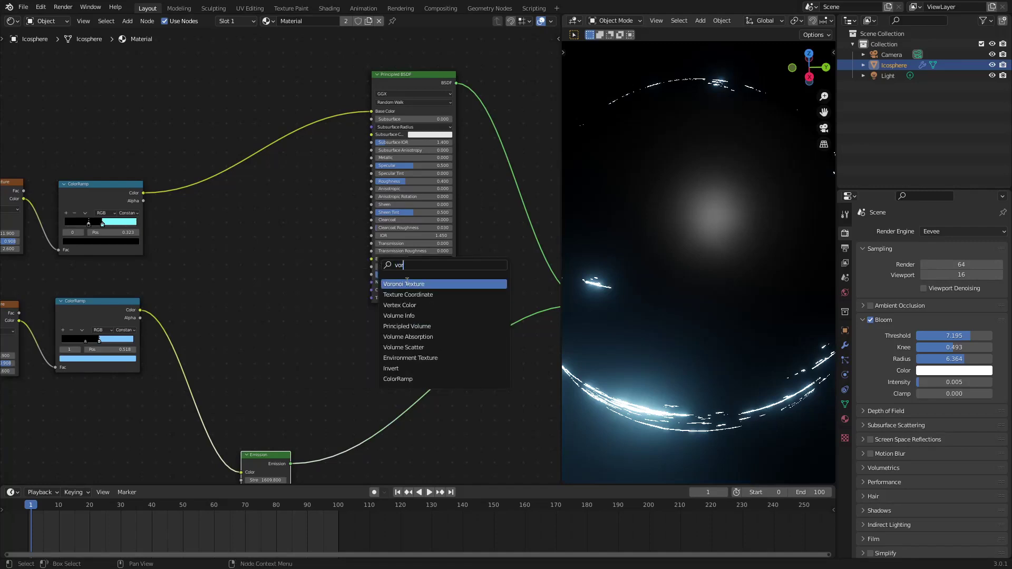
left_click(406, 284)
left_click(309, 210)
left_click_drag(354, 166, 380, 163)
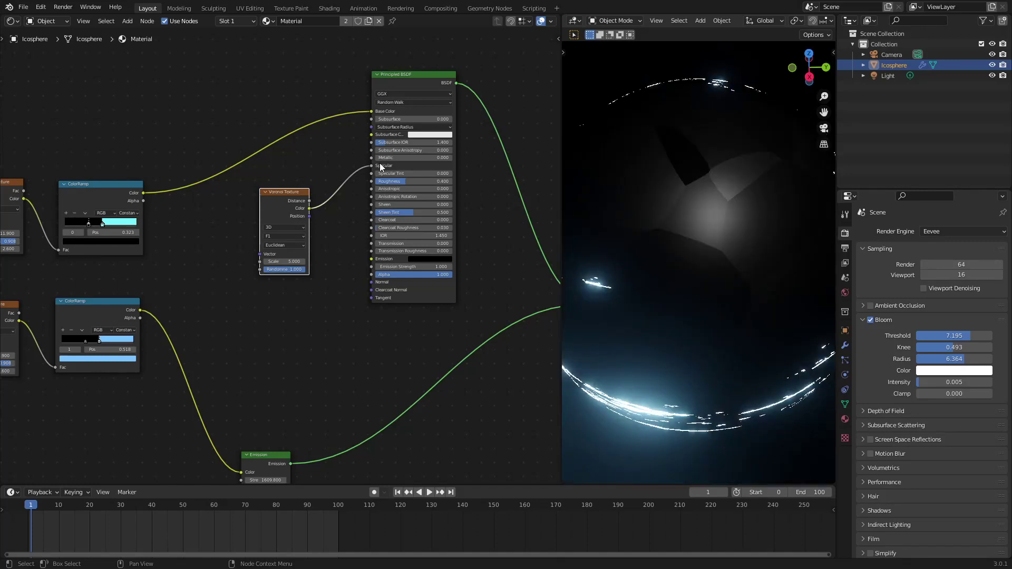
Step: Switch the Voronoi Texture to 2D and raise its Scale to 60.200
middle_click_drag(777, 265, 697, 275)
scroll(417, 285, "up", 2)
middle_click_drag(348, 277, 312, 321)
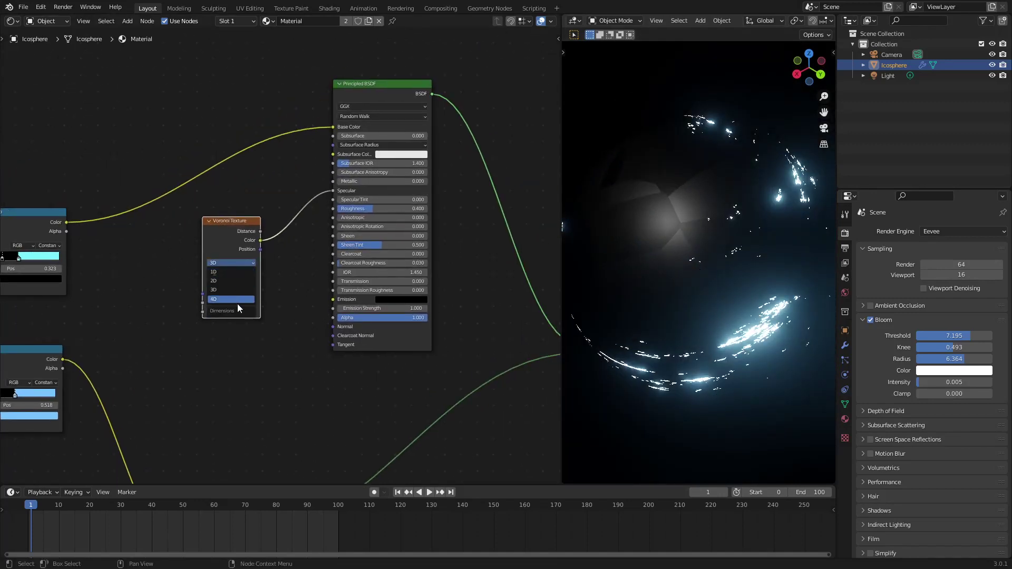
left_click(235, 280)
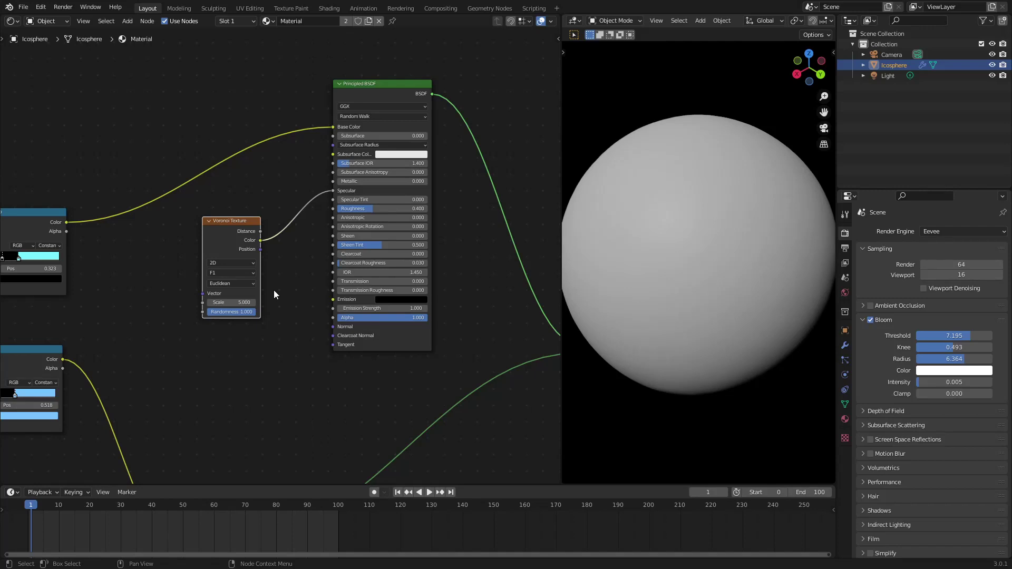
middle_click_drag(650, 293, 625, 283)
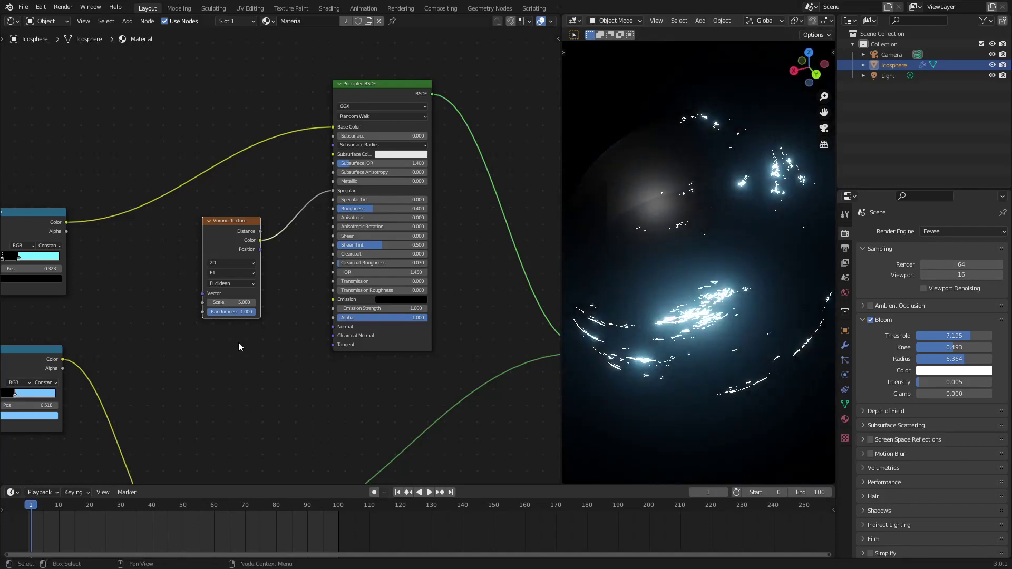
left_click_drag(230, 303, 369, 305)
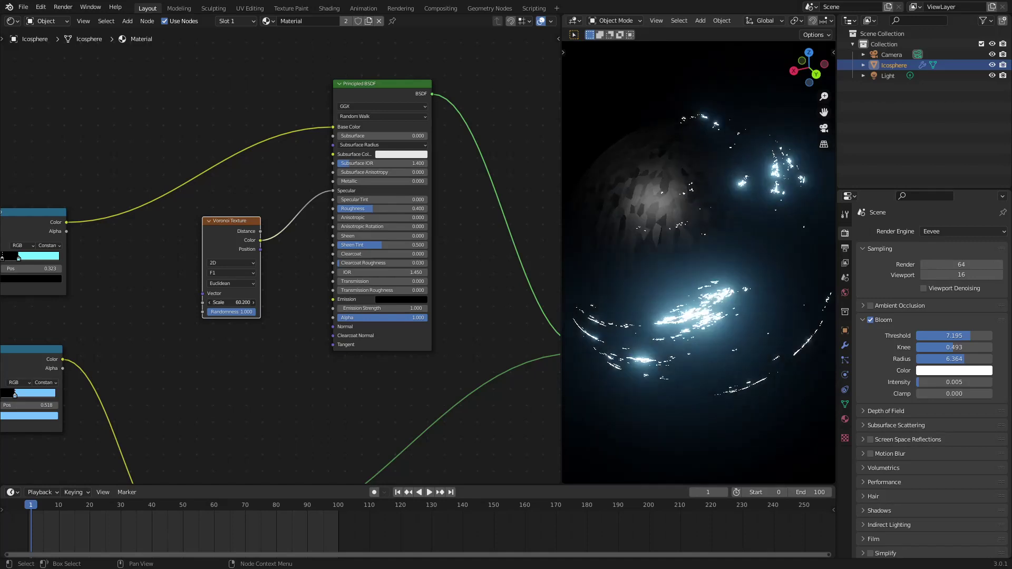
Step: Test the Voronoi Texture in 1D, set it back to 3D and view the planet's surface from other angles
middle_click_drag(638, 294, 797, 283)
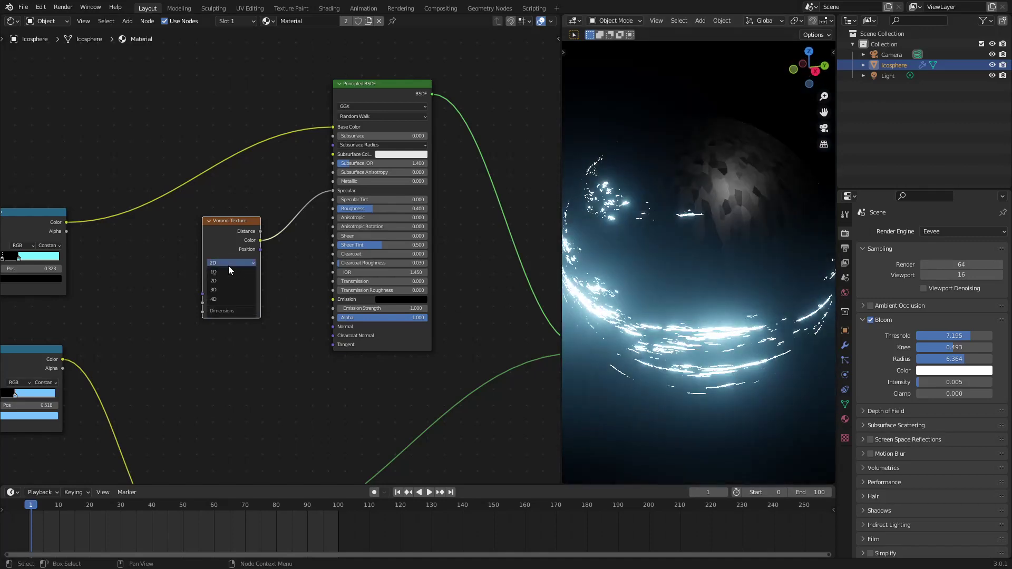
left_click(230, 271)
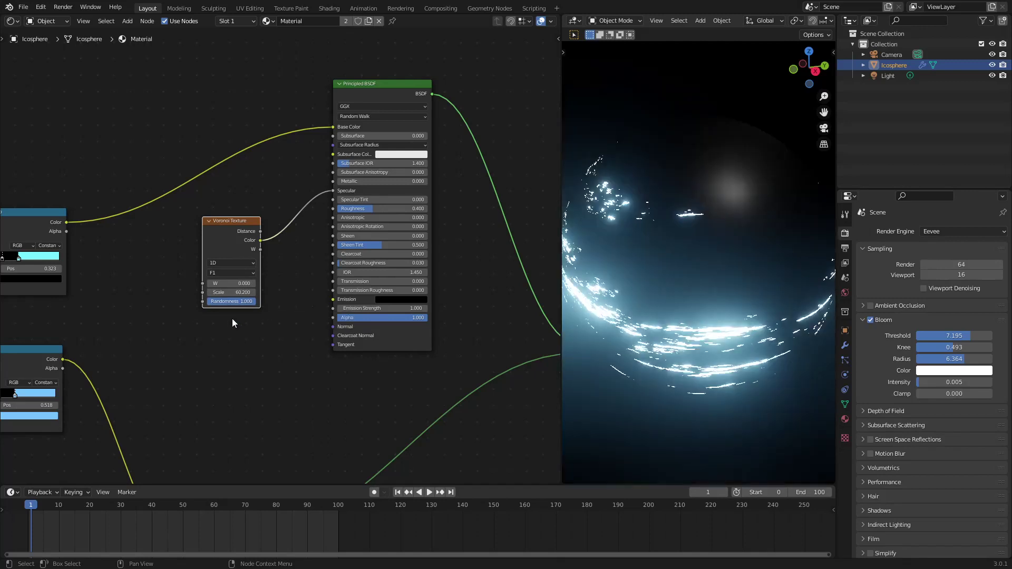
mouse_move(628, 315)
middle_mouse_down()
mouse_move(607, 331)
mouse_move(824, 360)
middle_mouse_up()
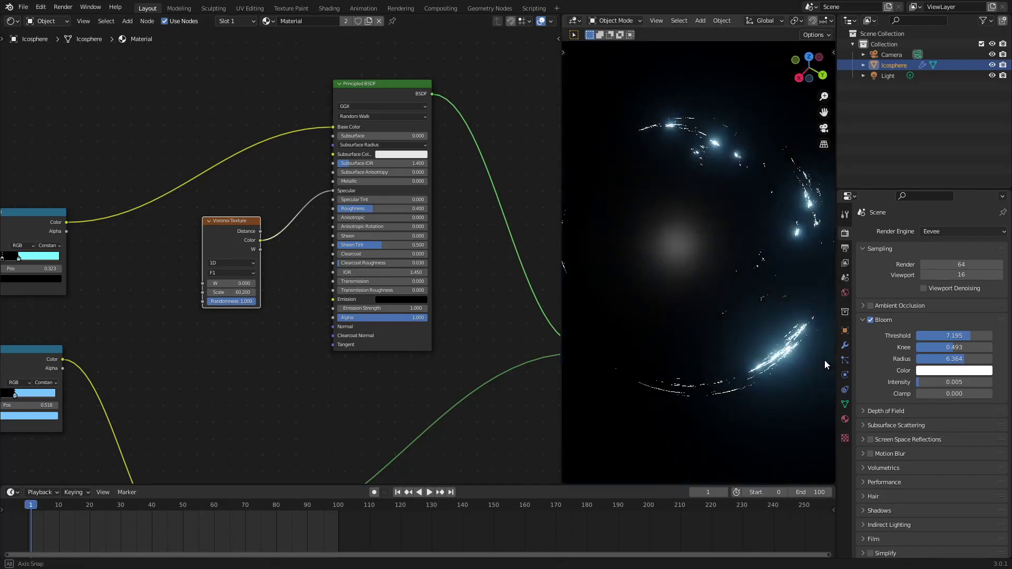
left_click(242, 264)
left_click(242, 286)
middle_click_drag(651, 316, 726, 294)
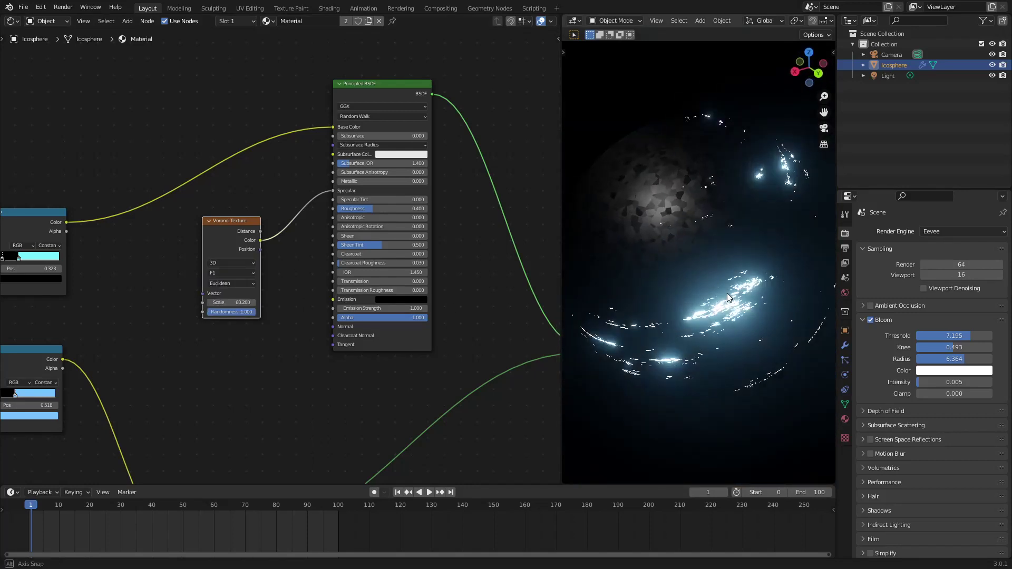
middle_click_drag(272, 323, 381, 294)
scroll(370, 276, "down", 2)
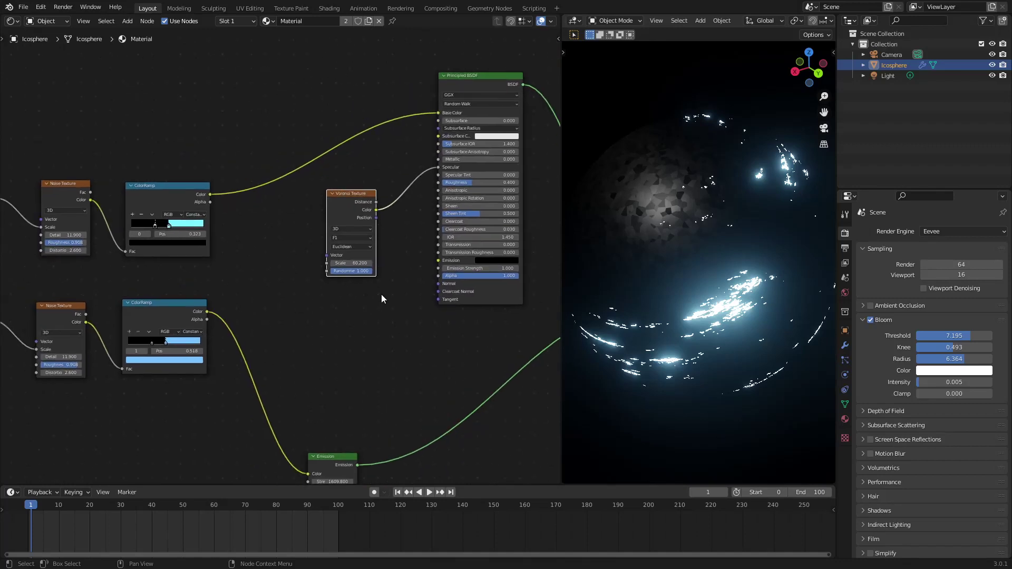
key("shift+a")
left_click(300, 291)
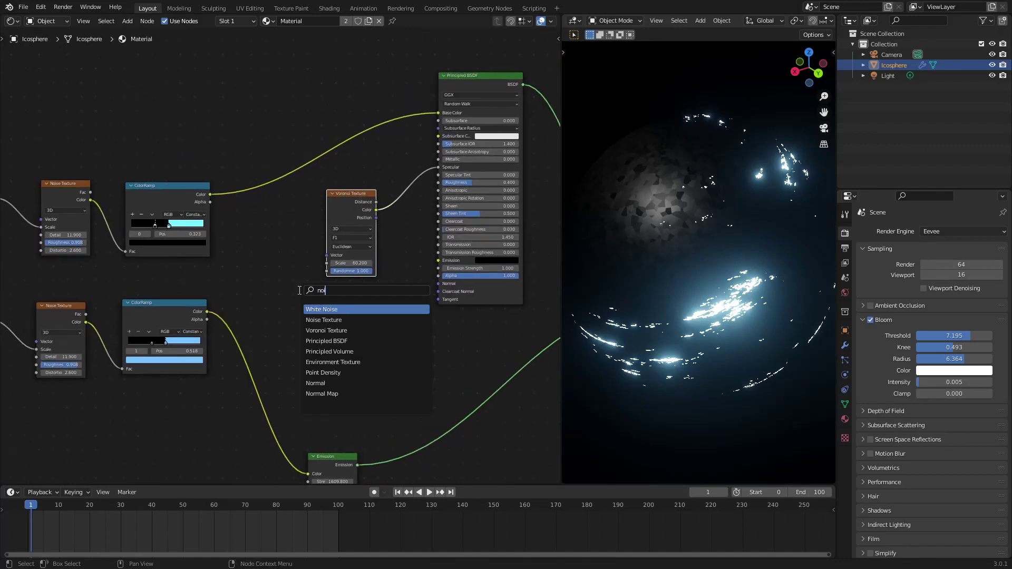
key("Return")
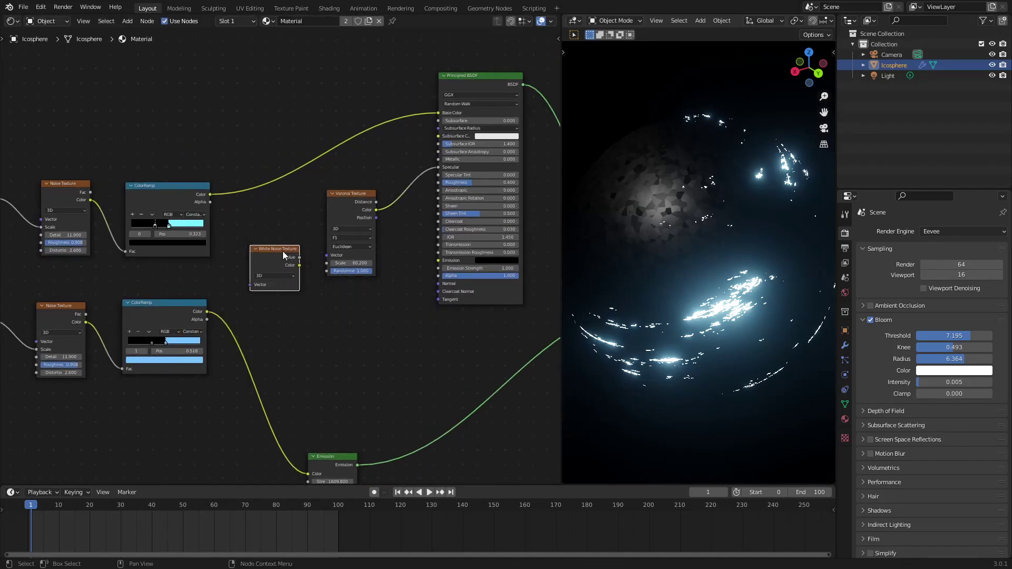
Step: Add a Noise Texture before the Voronoi Texture and connect its Color output to the Voronoi's Vector input
key("shift+a")
left_click(285, 251)
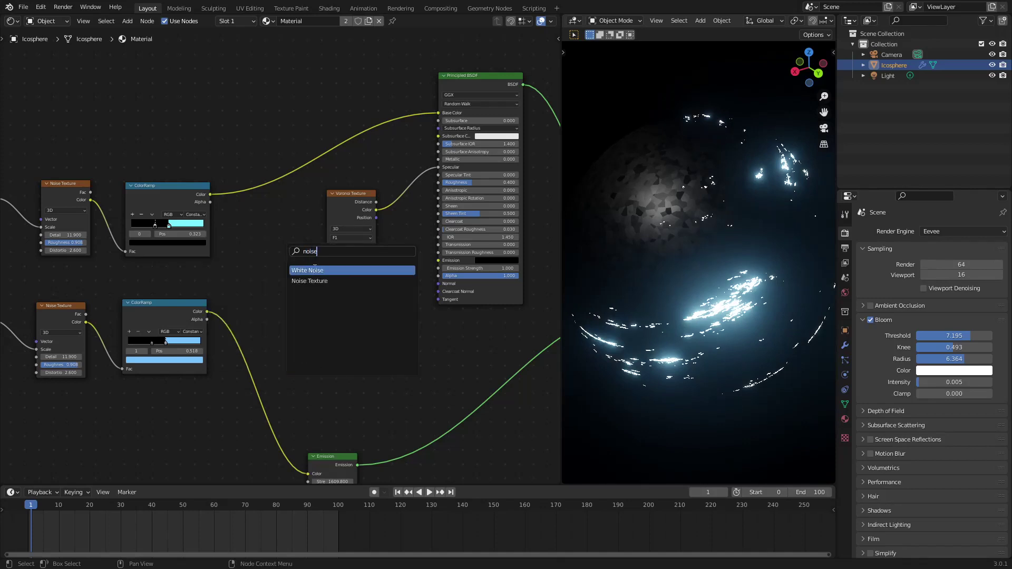
left_click(309, 281)
left_click(299, 265)
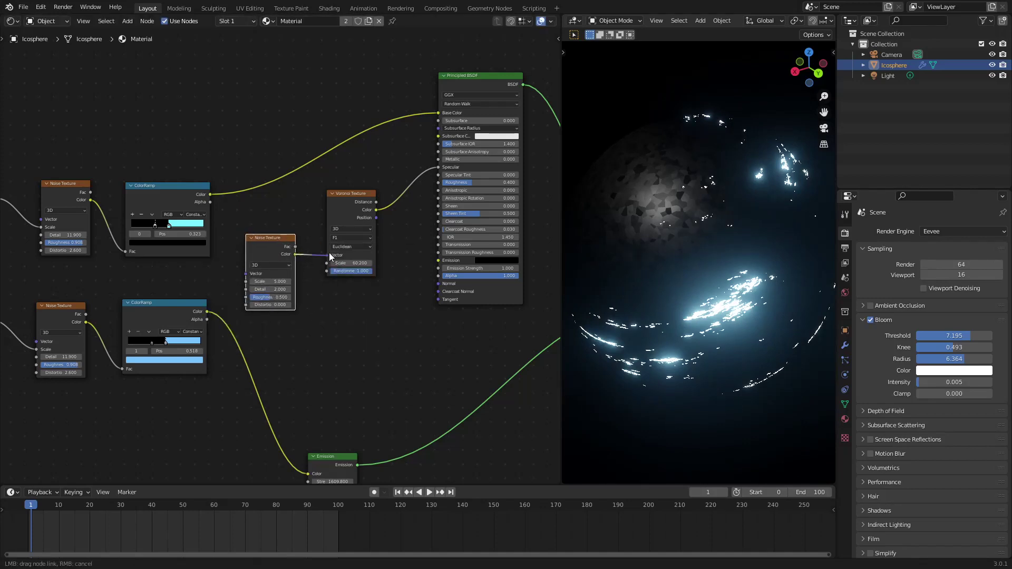
left_click_drag(331, 257, 331, 257)
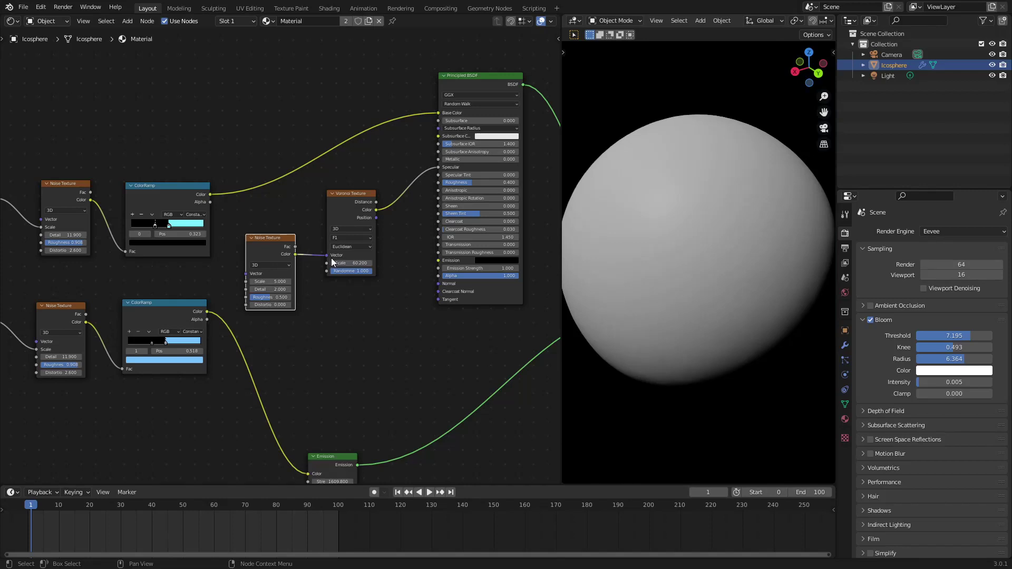
Step: Set the new Noise Texture's Detail to 4.500, Roughness to about 0.97 and Distortion to 0.300, and inspect the surface
scroll(357, 280, "up", 1)
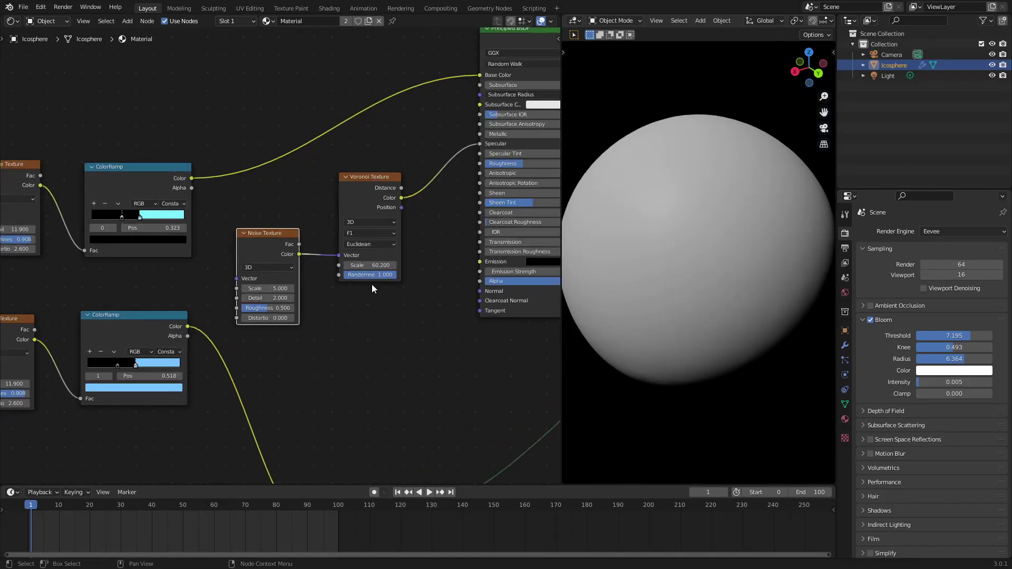
middle_click_drag(719, 286, 795, 287)
middle_click_drag(366, 306, 317, 304)
left_click_drag(216, 307, 260, 296)
middle_click_drag(634, 268, 635, 244)
scroll(660, 207, "up", 2)
scroll(364, 322, "down", 3)
Step: Duplicate the Noise and Voronoi Texture pair and place the copies next to the Material Output
middle_click_drag(358, 327, 168, 323)
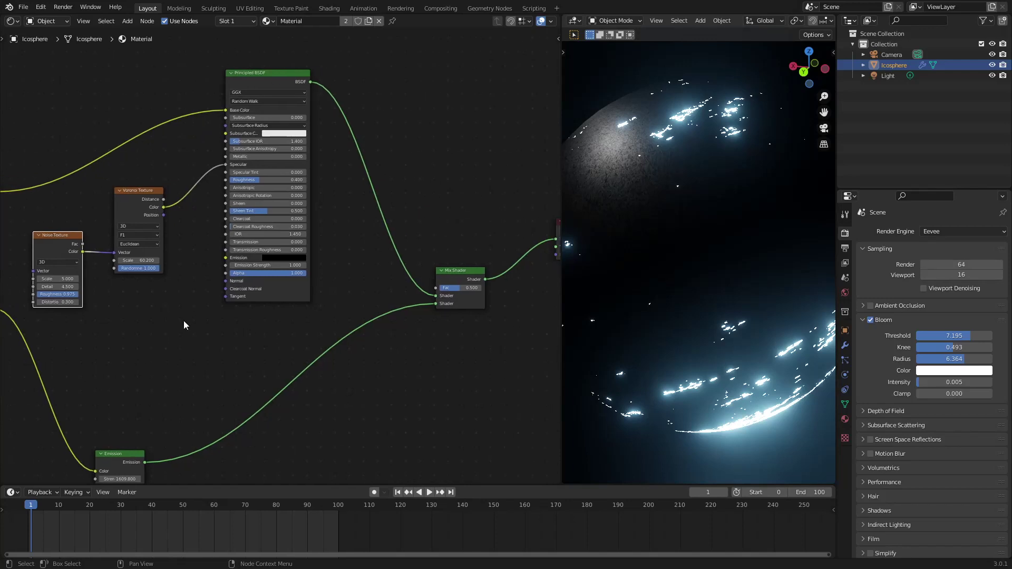
scroll(292, 282, "down", 1)
middle_click_drag(293, 282, 222, 282)
scroll(221, 282, "down", 1)
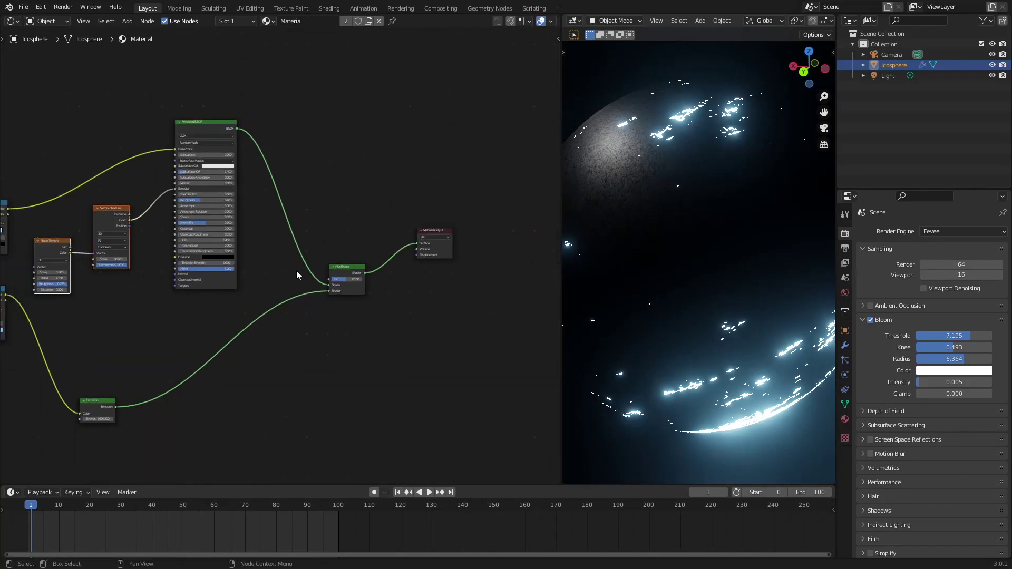
middle_click_drag(297, 272, 284, 271)
key("shift+d")
left_click(24, 332)
middle_click_drag(62, 235, 478, 249)
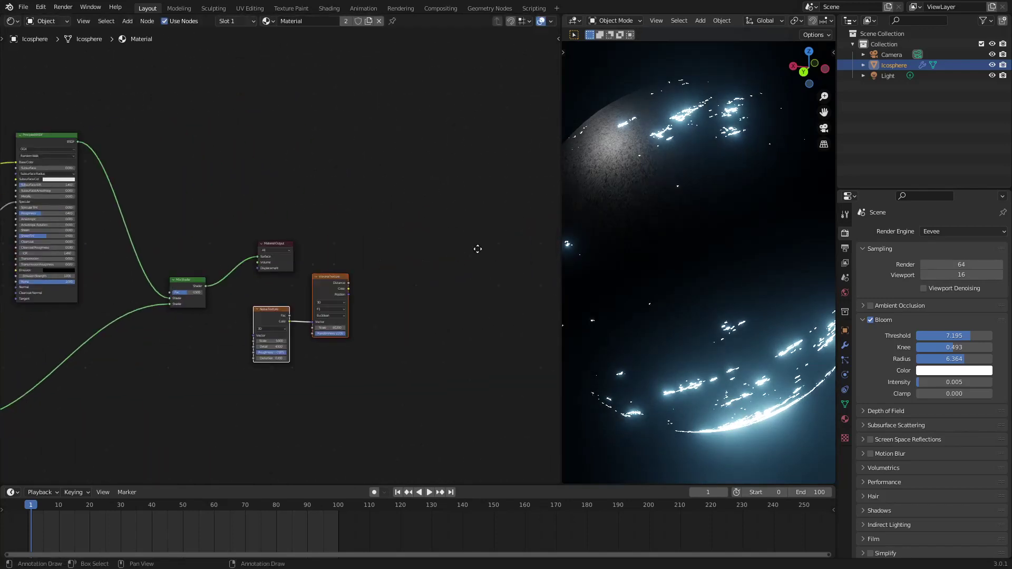
scroll(478, 249, "up", 2)
Step: Move the Material Output aside, connect the copied Voronoi's Color output to Displacement and inspect the planet
left_click_drag(200, 231, 368, 222)
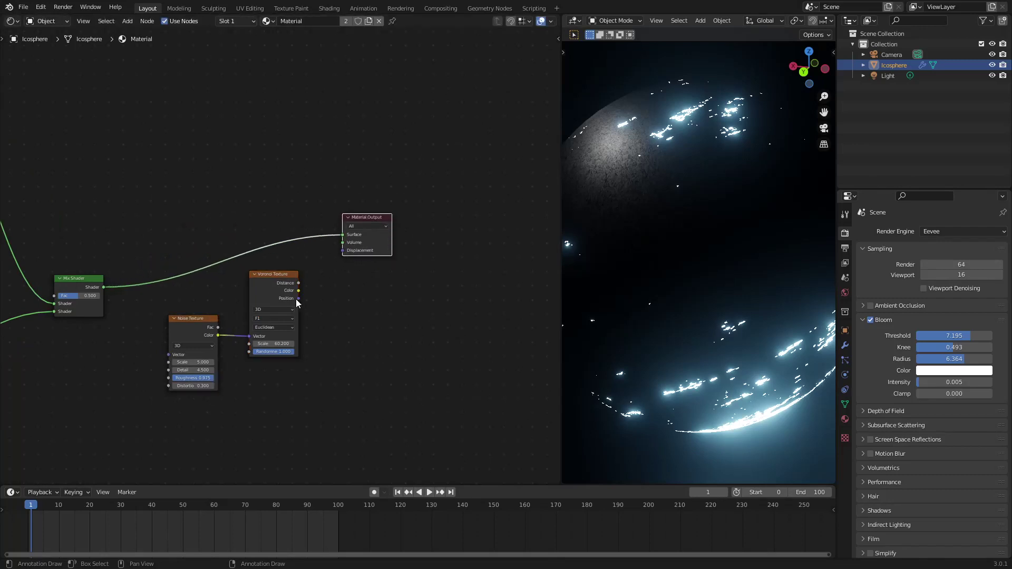
left_click(300, 298)
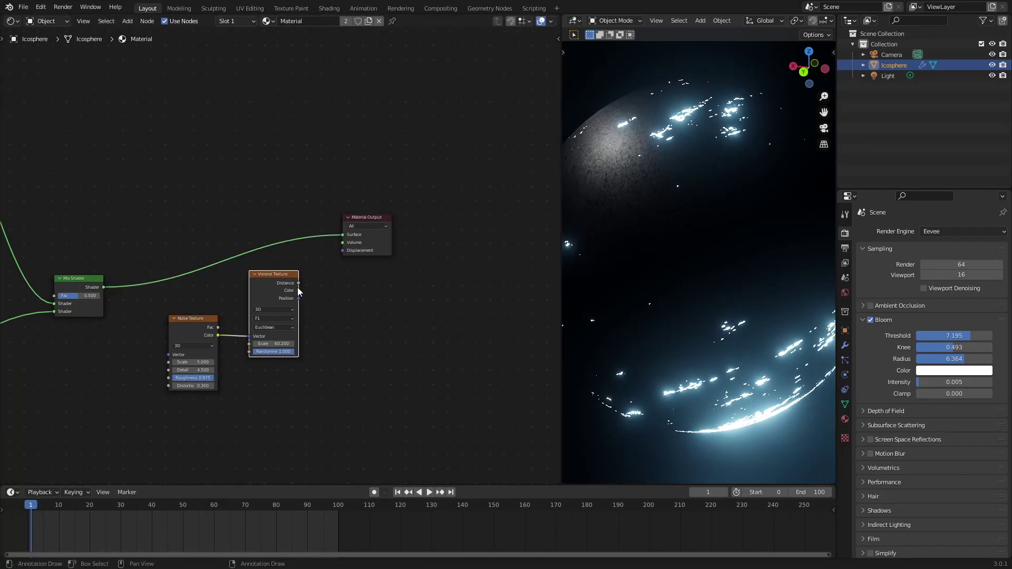
left_click_drag(298, 290, 343, 250)
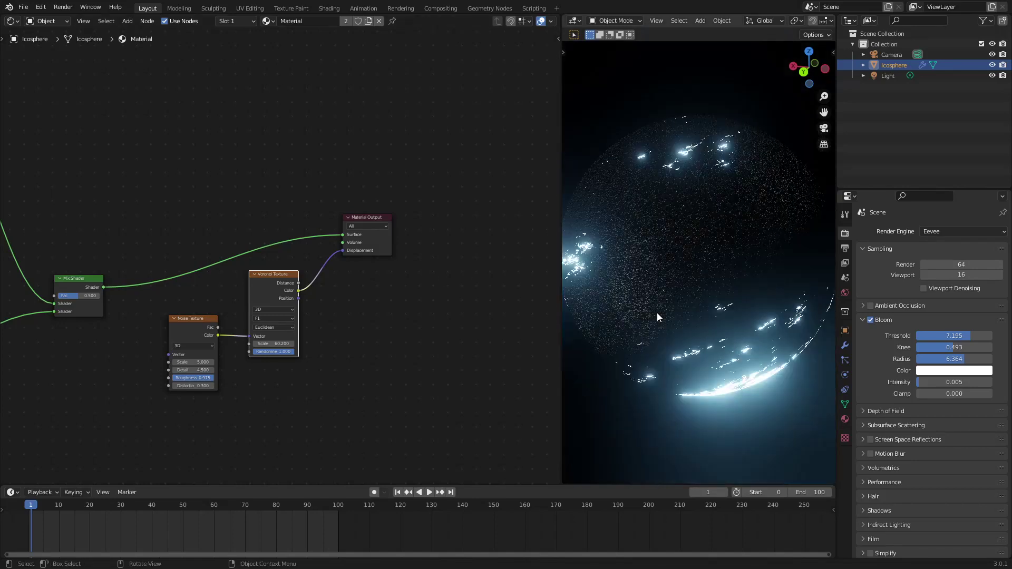
middle_click_drag(657, 313, 587, 270)
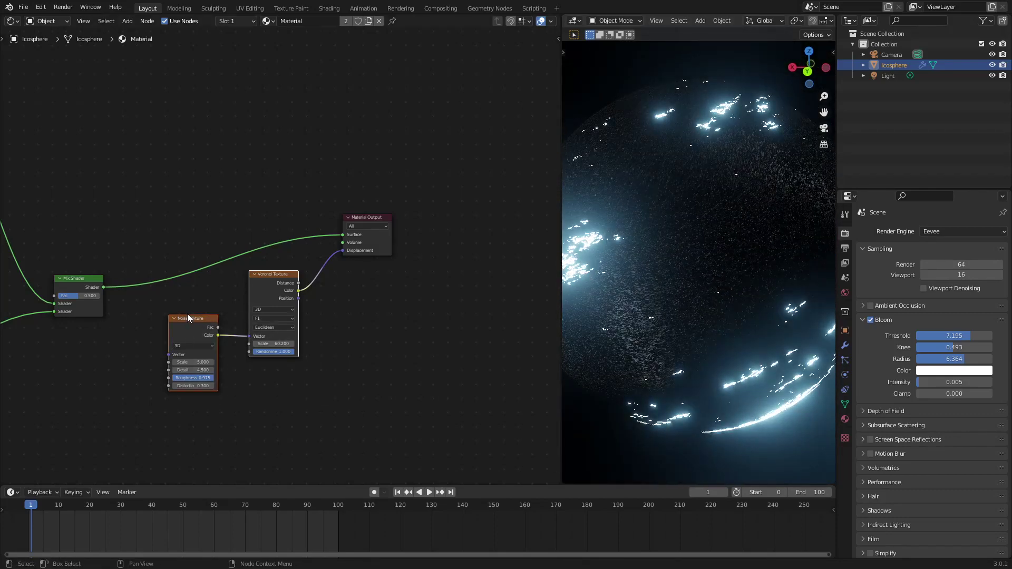
Step: Delete the copied Noise and Voronoi Textures and move the Material Output back near the Mix Shader
key("x")
left_click_drag(356, 215, 210, 255)
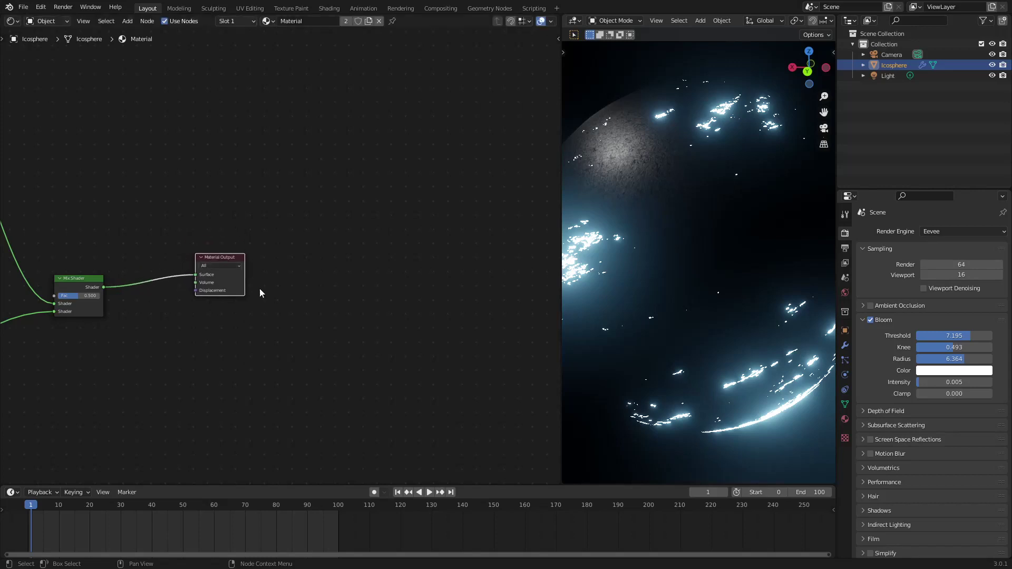
Step: Try the Principled BSDF with Metallic at 1.000 and Roughness at 0.877 and 0.200, checking the planet from several angles
middle_click_drag(738, 264, 746, 224)
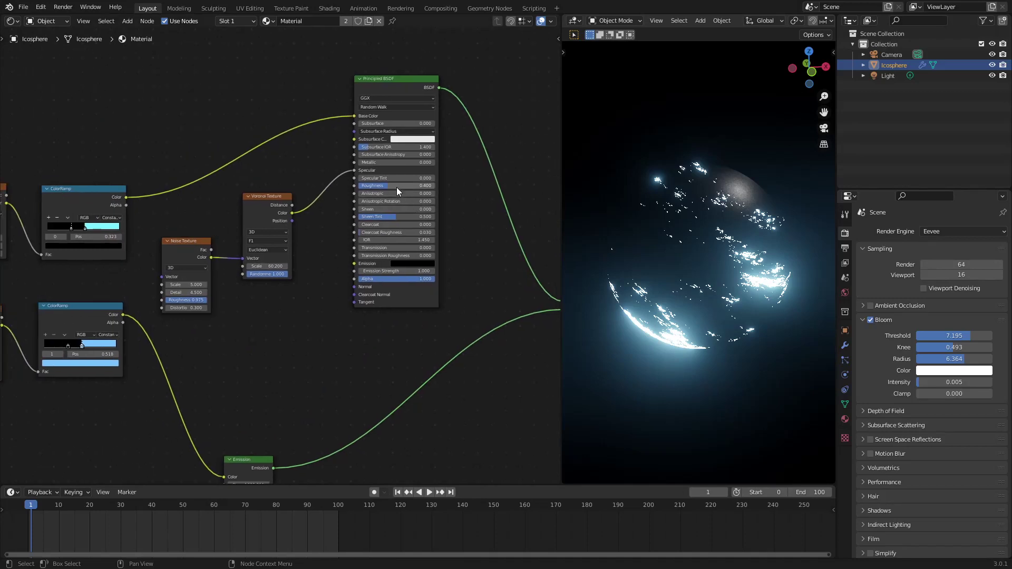
left_click_drag(396, 186, 426, 185)
middle_click_drag(773, 261, 553, 245)
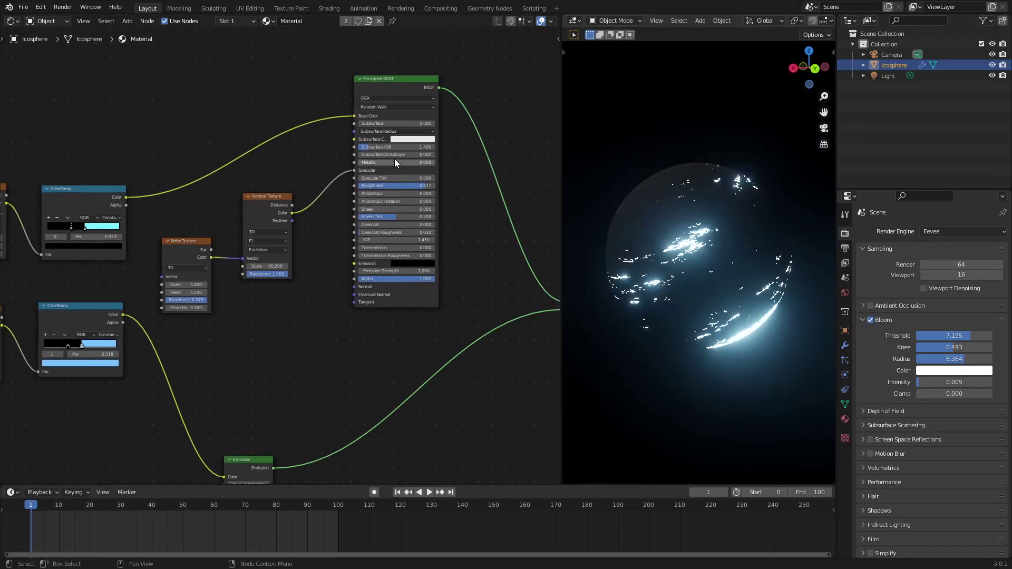
left_click_drag(388, 163, 436, 163)
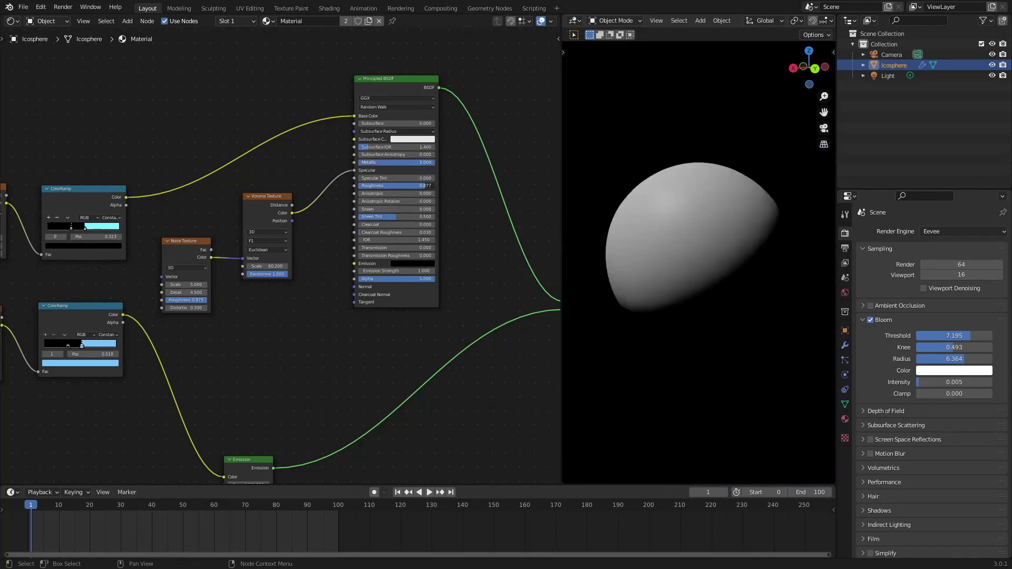
left_click_drag(425, 185, 389, 160)
middle_click_drag(777, 285, 565, 323)
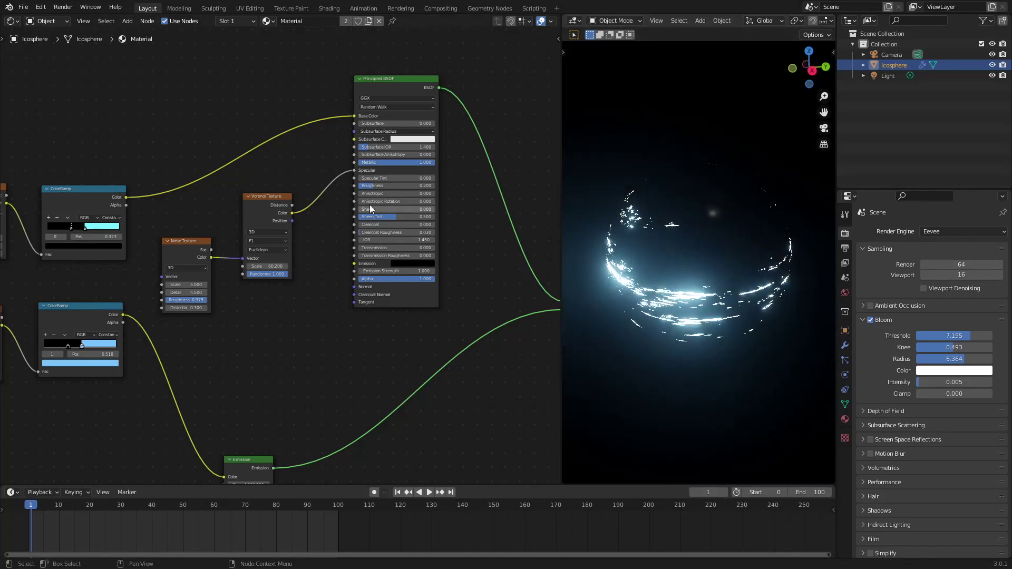
Step: Set the Principled BSDF's Metallic to 0.000, raise its Roughness and view the planet from another angle
left_click_drag(404, 162, 324, 163)
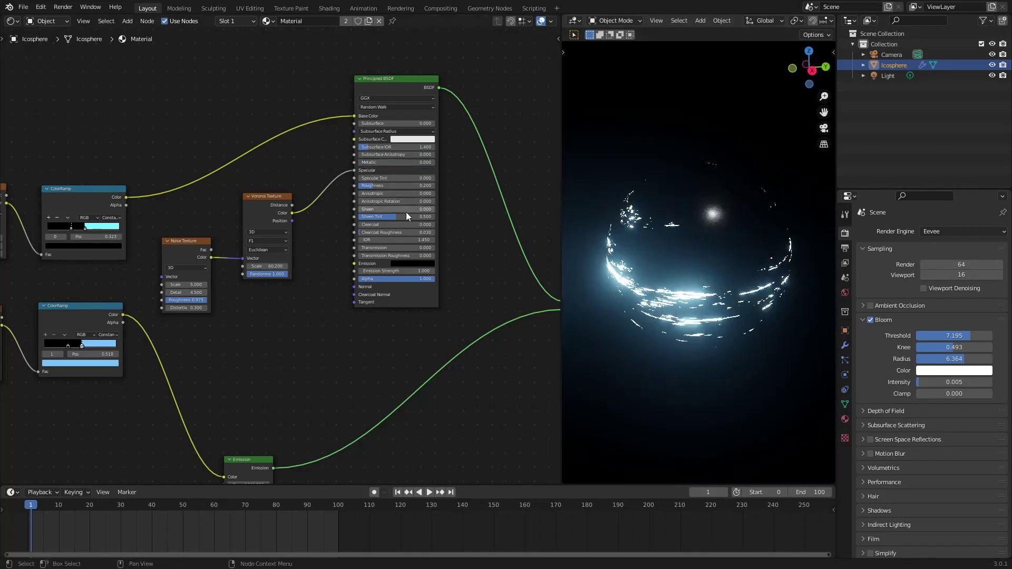
left_click_drag(375, 185, 420, 185)
middle_click_drag(697, 237, 590, 337)
Step: Expand the 3D viewport over the node editor and frame the whole planet from another angle
left_click_drag(562, 19, 422, 211)
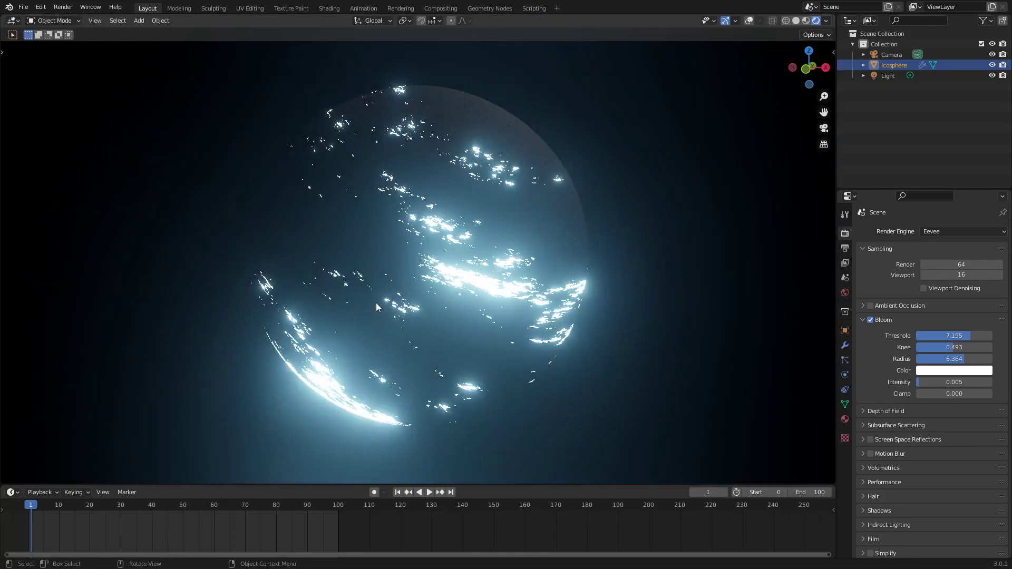
scroll(405, 317, "down", 1)
middle_click_drag(406, 317, 374, 340)
Step: Play the animation, examine the planet's moving glow from several angles, stop playback and look closer
left_click(429, 492)
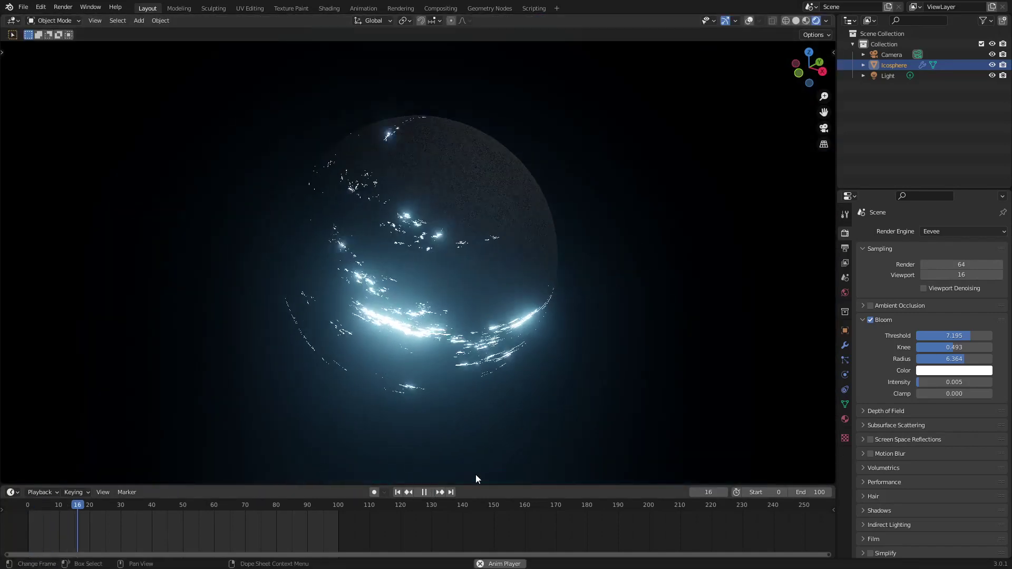
middle_click_drag(476, 475, 646, 375)
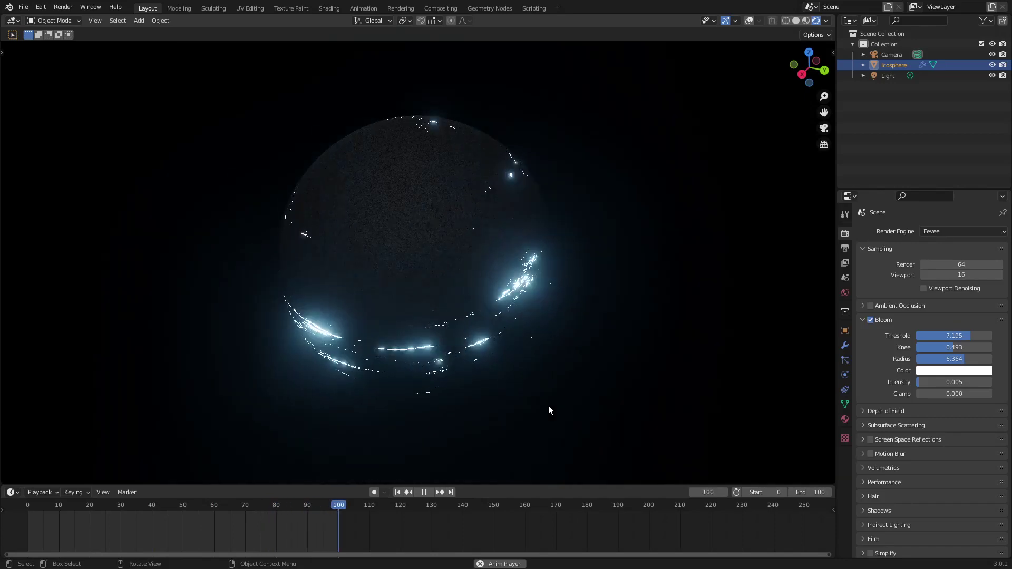
middle_click_drag(548, 406, 174, 398)
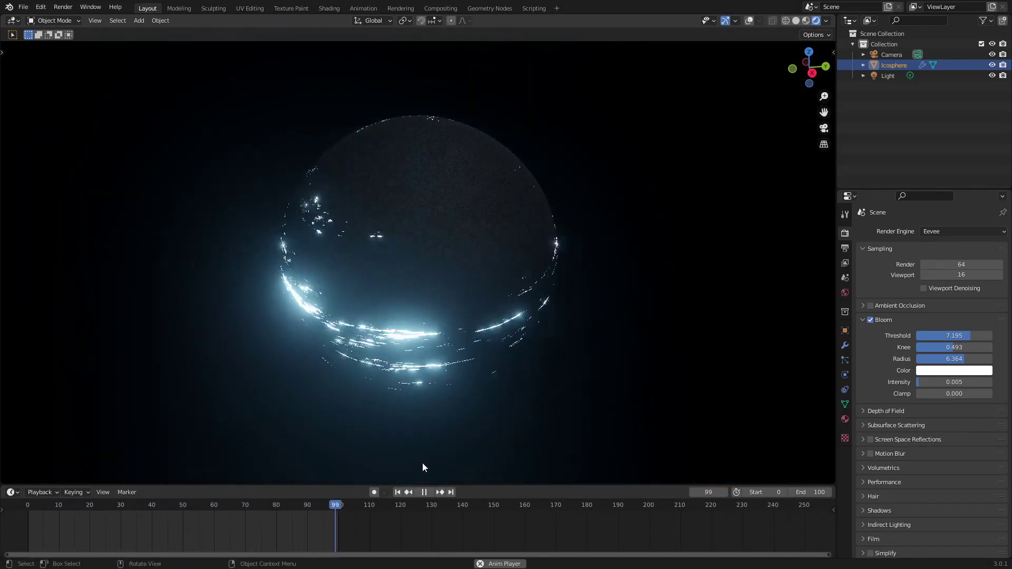
left_click(423, 492)
middle_click_drag(429, 372, 567, 362, "ctrl")
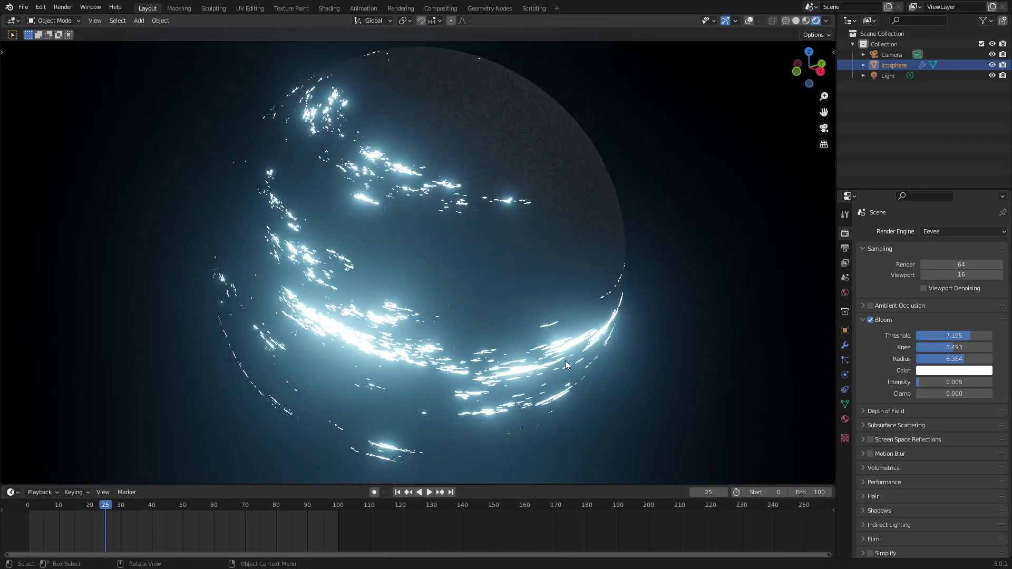